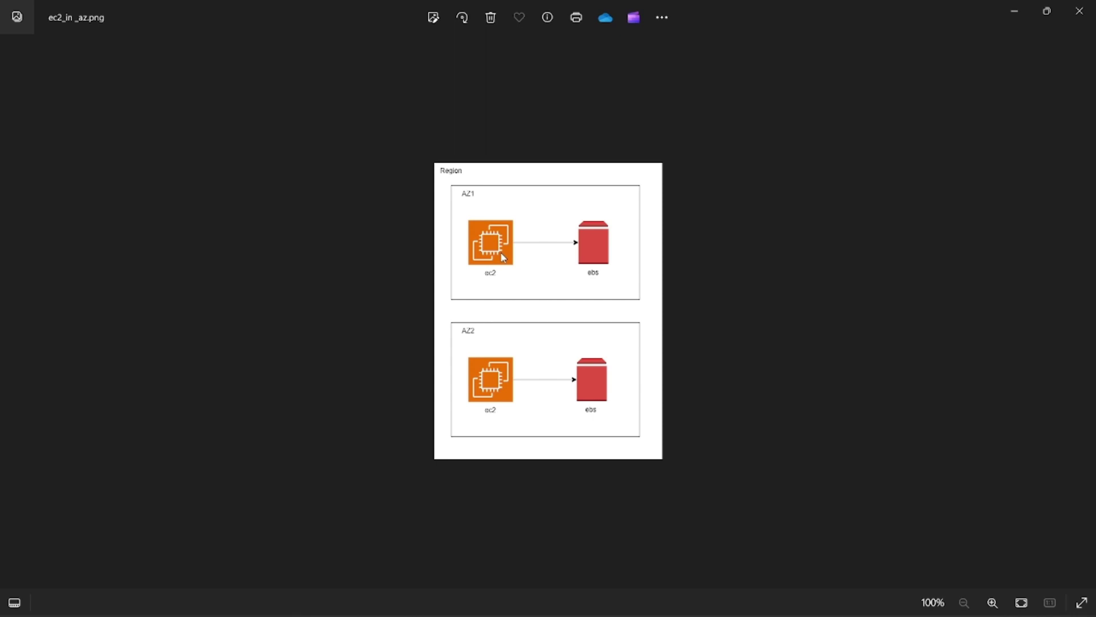
# Switch to the AWS console in the browser, search for the ec2 service and open its dashboard
pyautogui.hotkey('alt', 'Tab')
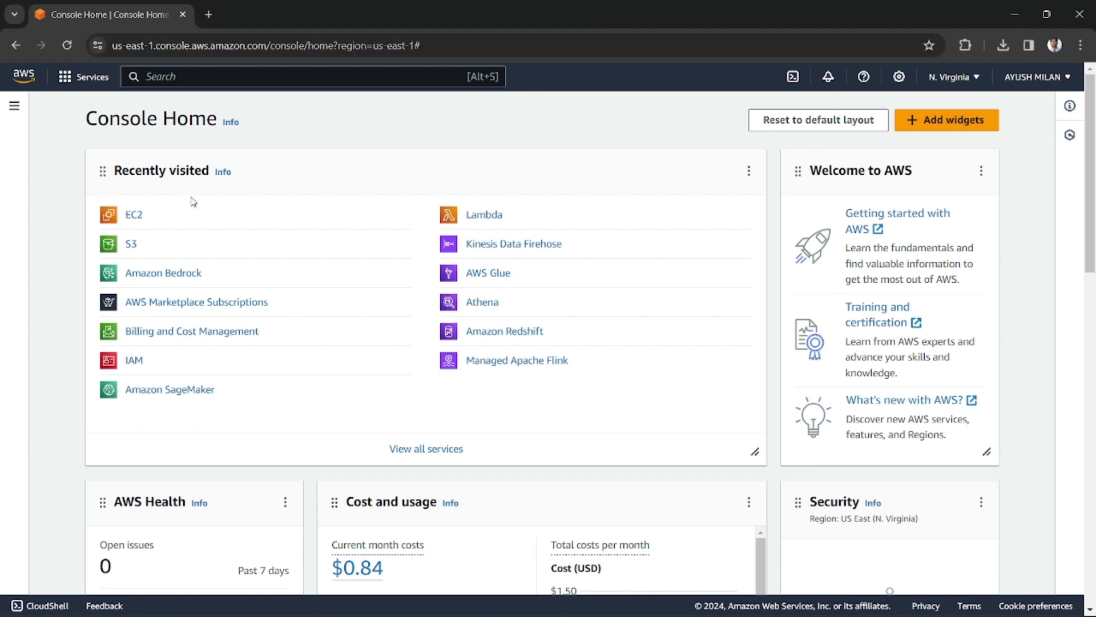
pyautogui.write('ec2')
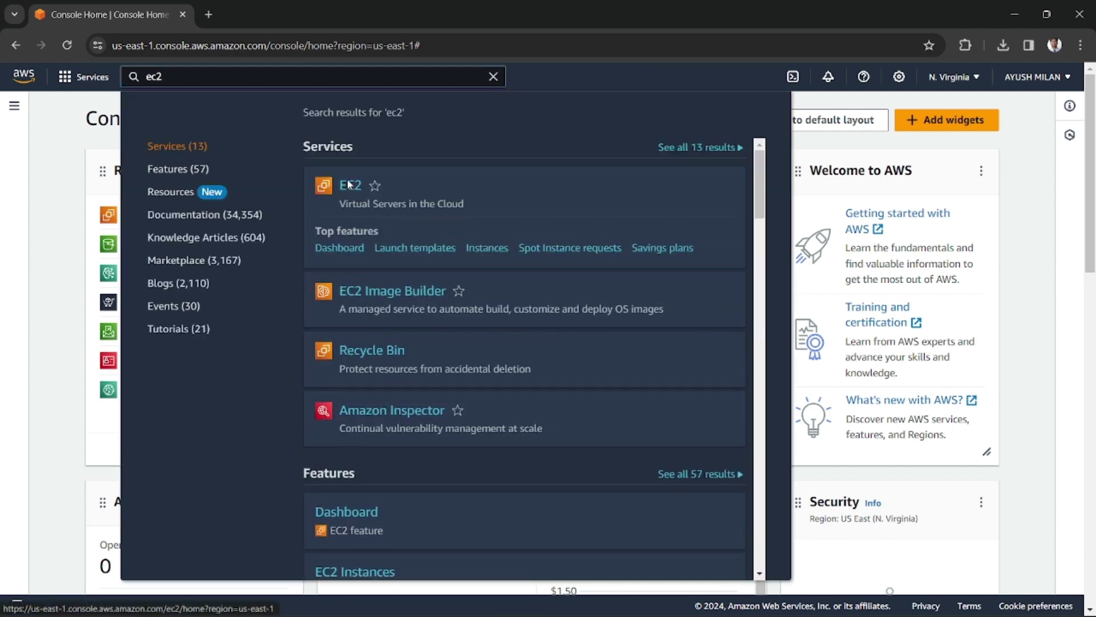
pyautogui.click(351, 186)
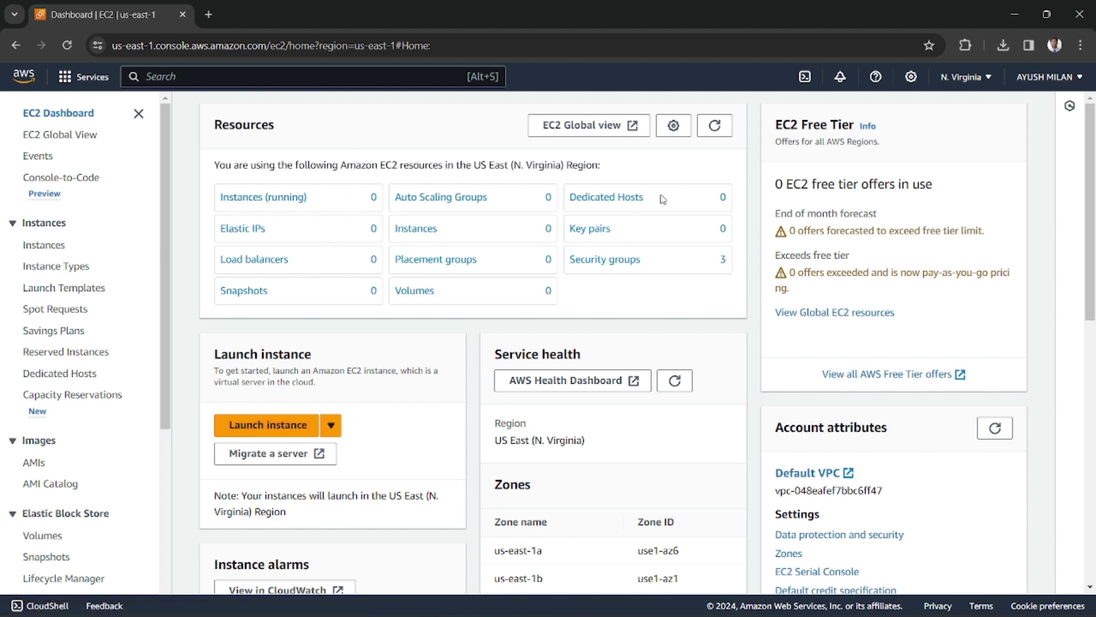
# Check the region list, keep US East (N. Virginia), and start launching a new EC2 instance
pyautogui.click(969, 78)
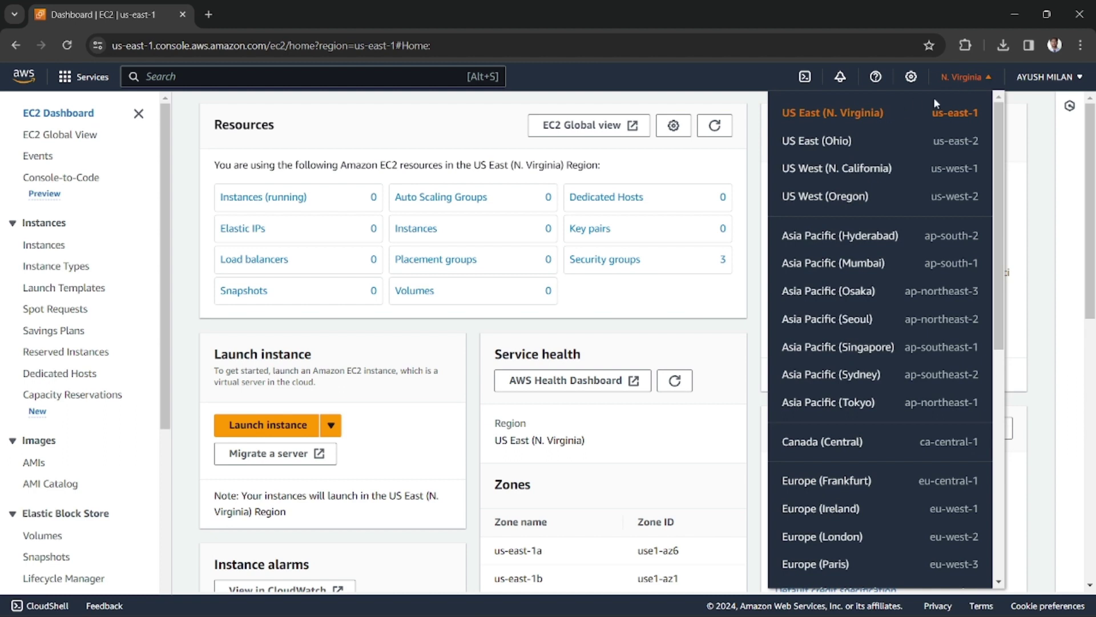
pyautogui.click(961, 86)
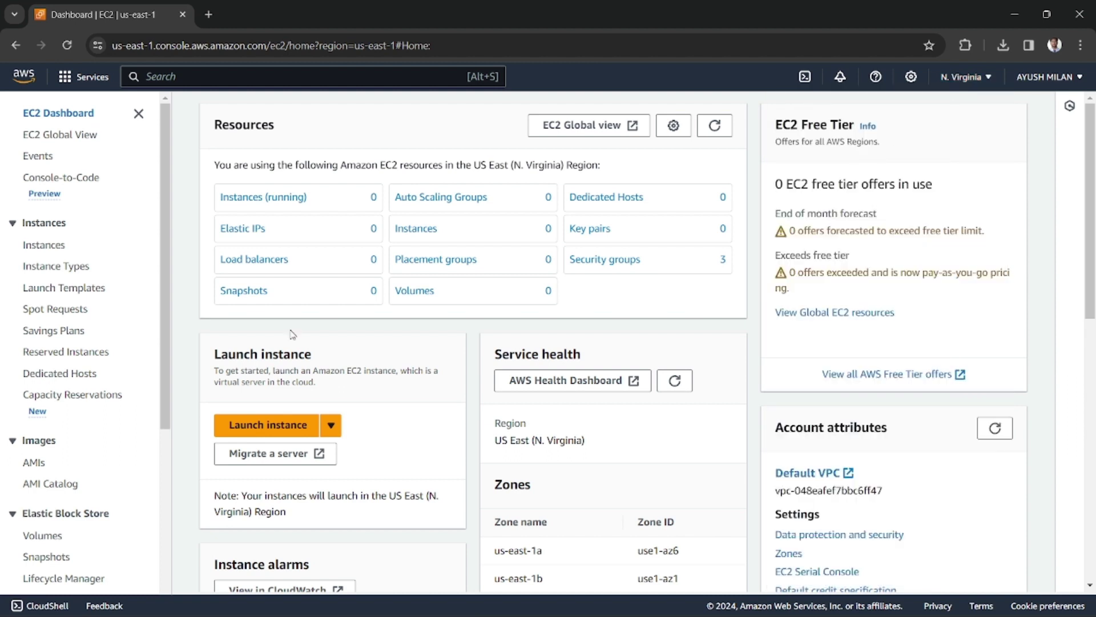
pyautogui.click(278, 437)
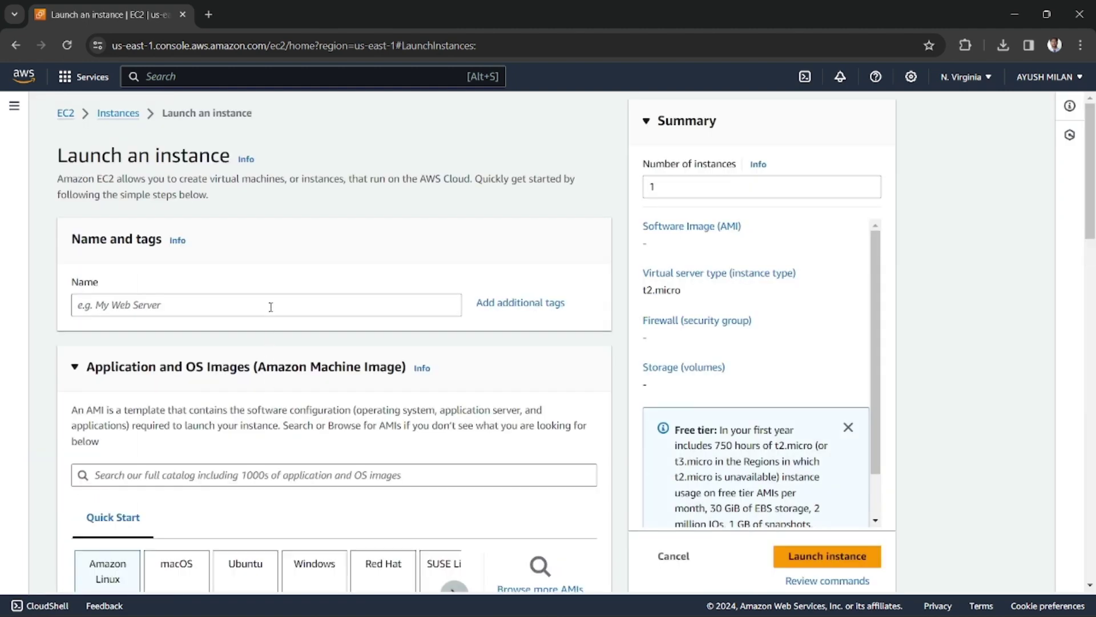
# Name the new instance "instance1"
pyautogui.moveTo(91, 159); pyautogui.dragTo(198, 158)
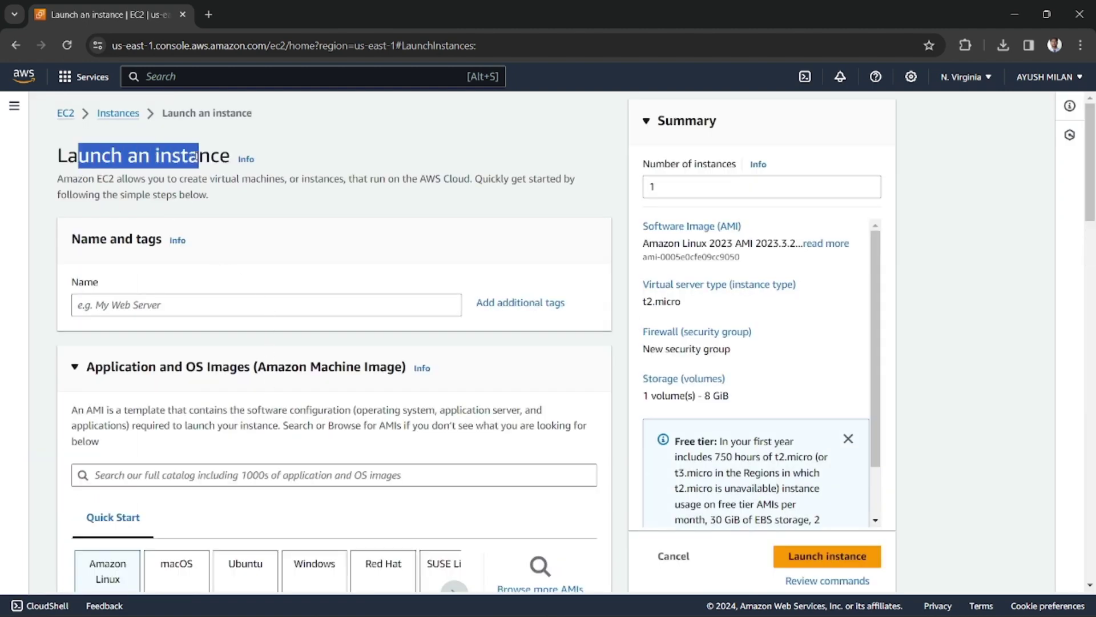
pyautogui.click(206, 233)
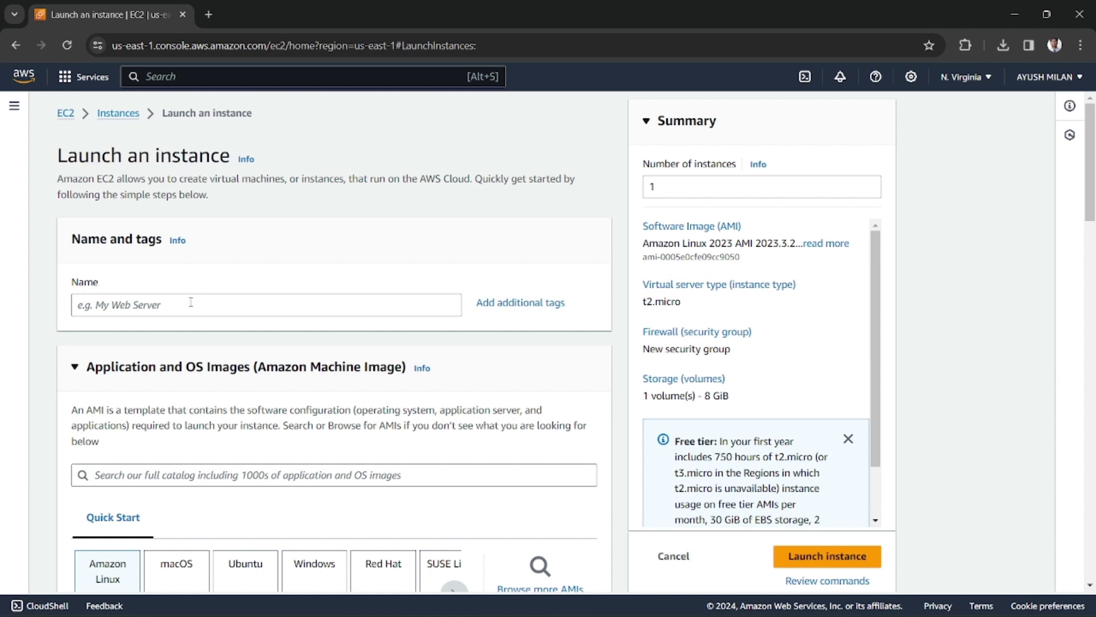
pyautogui.click(191, 302)
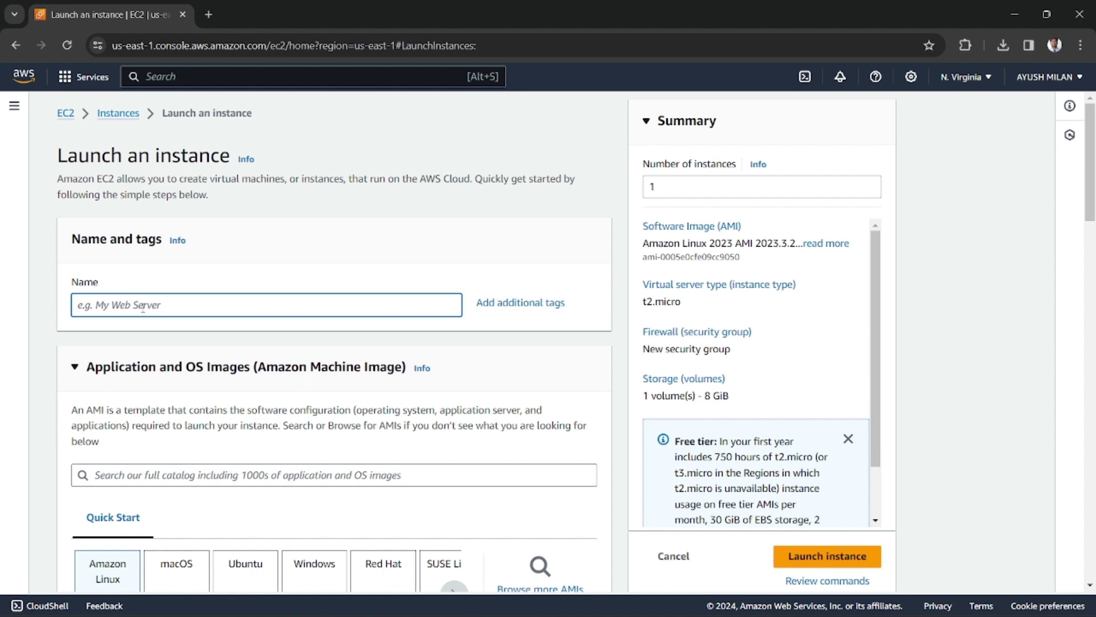
pyautogui.write('instance1')
# Examine the Quick Start operating system choices in the Application and OS Images section
pyautogui.scroll(-1, 156, 344)
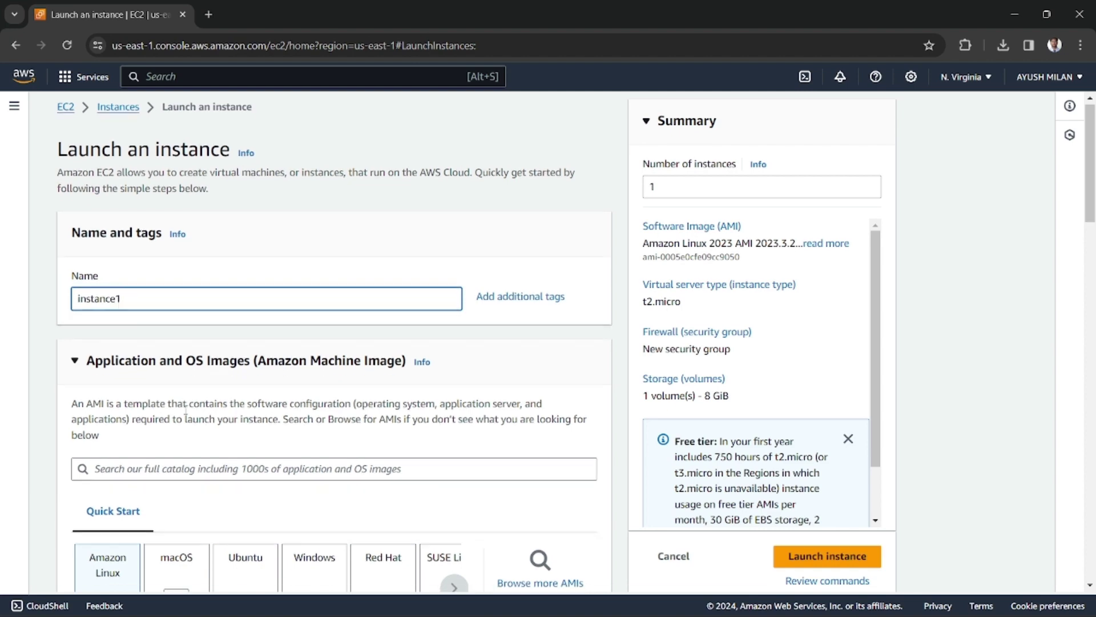
pyautogui.scroll(-2, 195, 334)
pyautogui.scroll(-1, 196, 334)
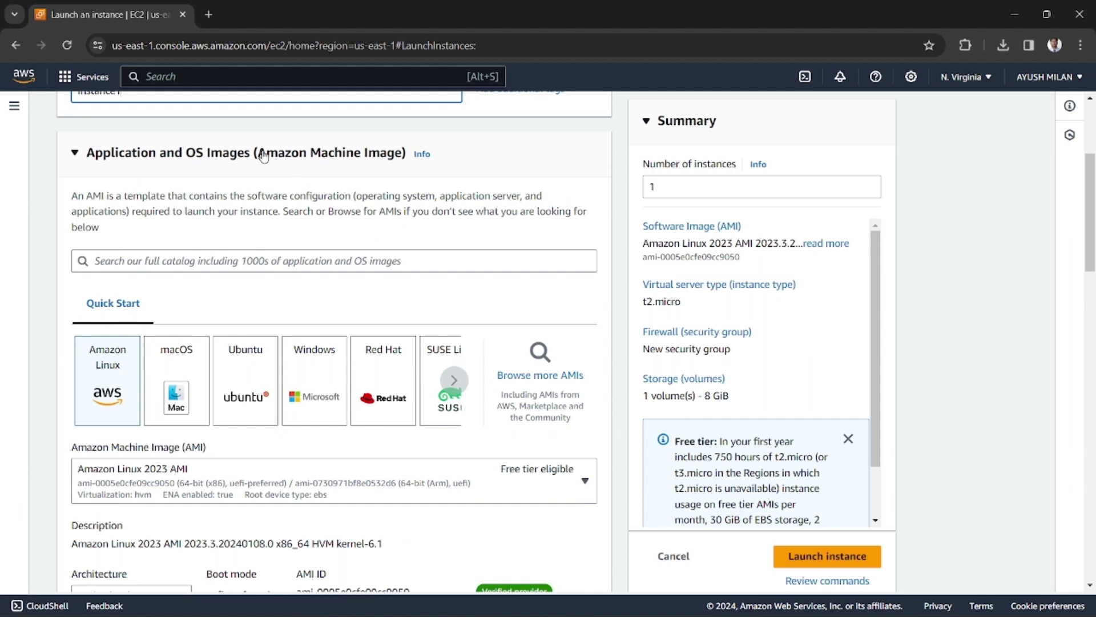
pyautogui.moveTo(263, 155); pyautogui.dragTo(406, 163)
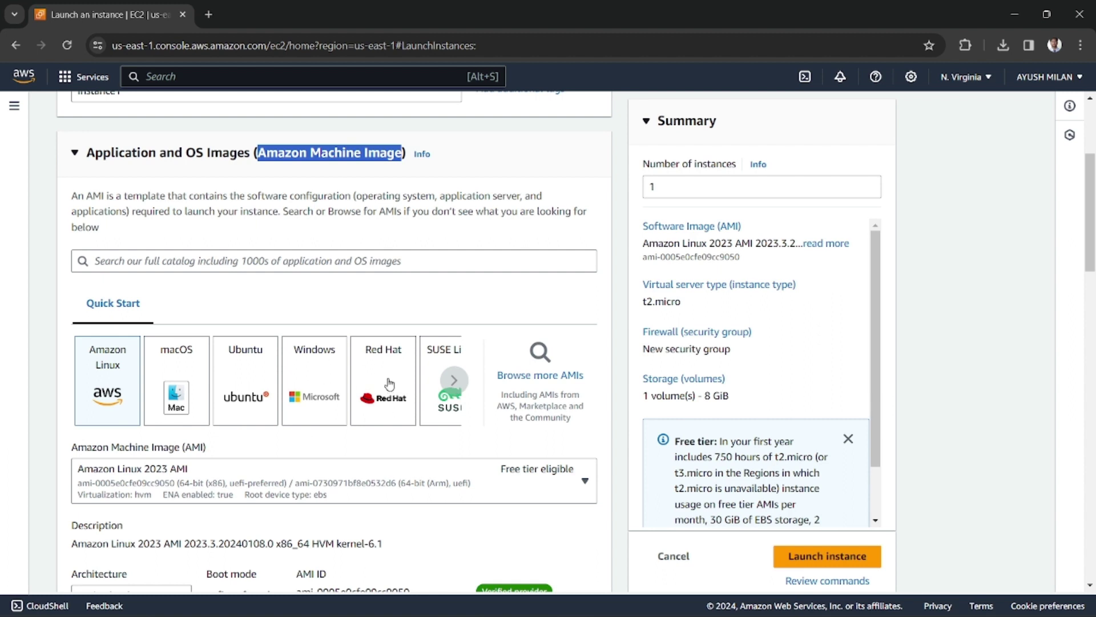
pyautogui.click(458, 383)
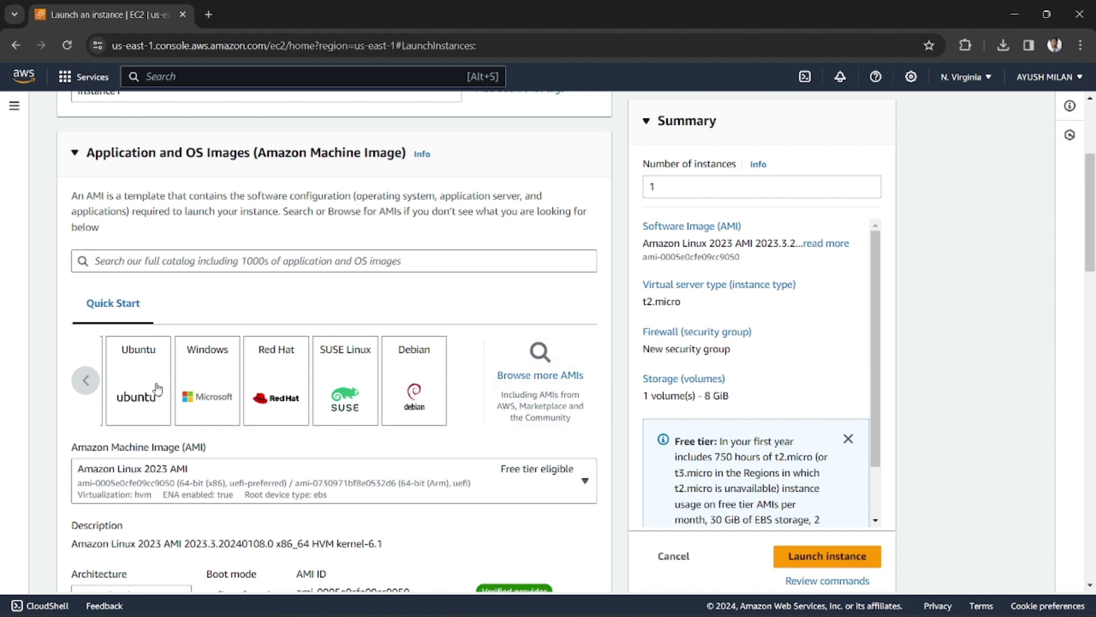
pyautogui.click(83, 381)
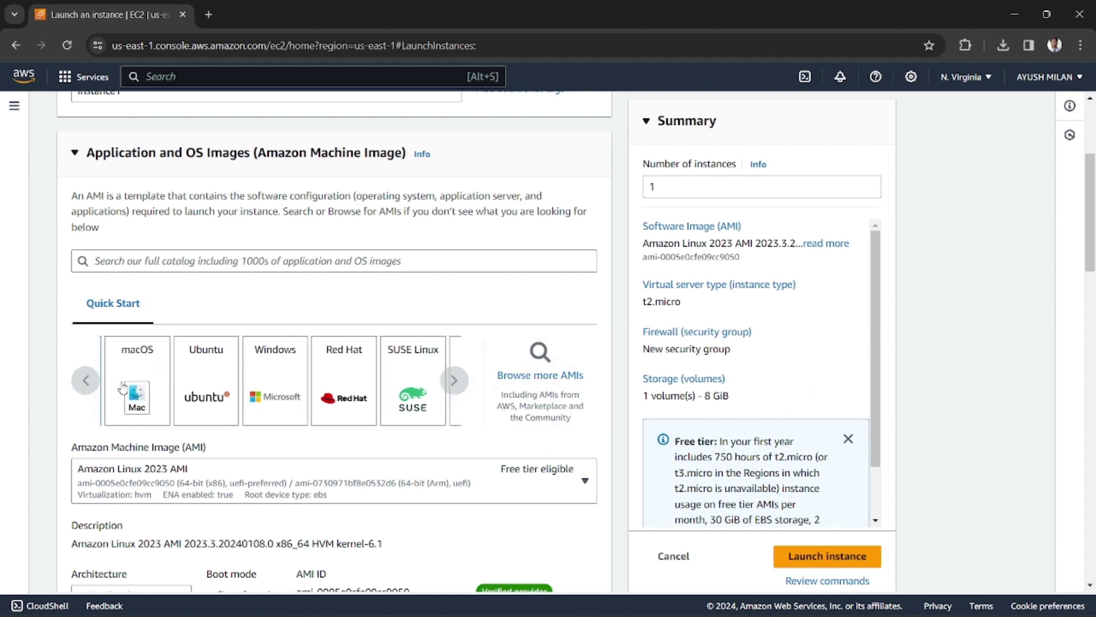
pyautogui.click(83, 381)
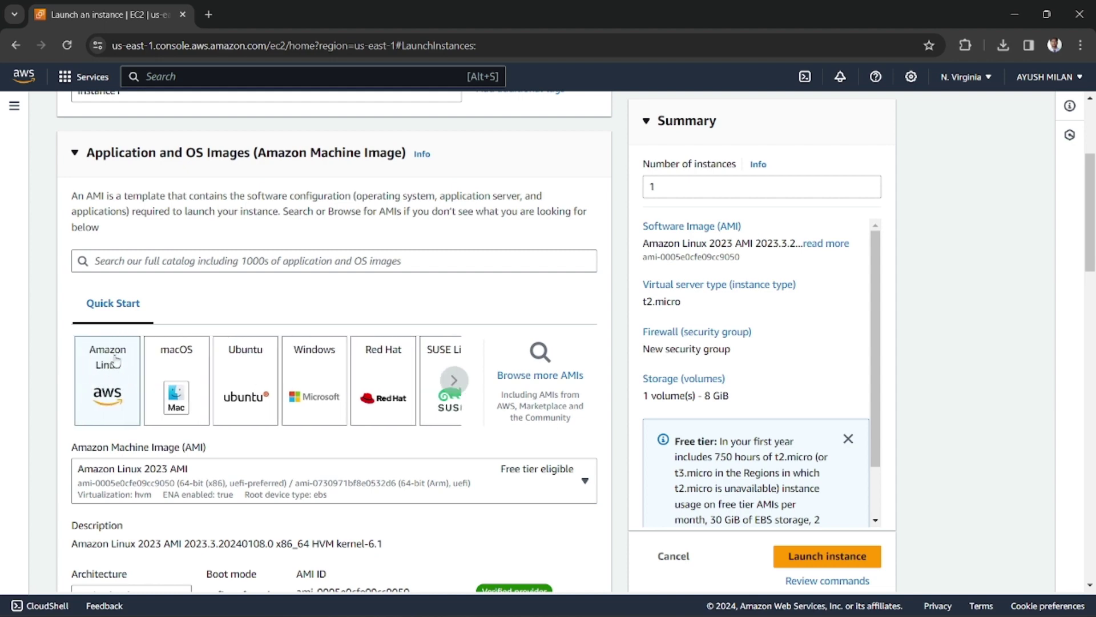
pyautogui.scroll(-3, 117, 366)
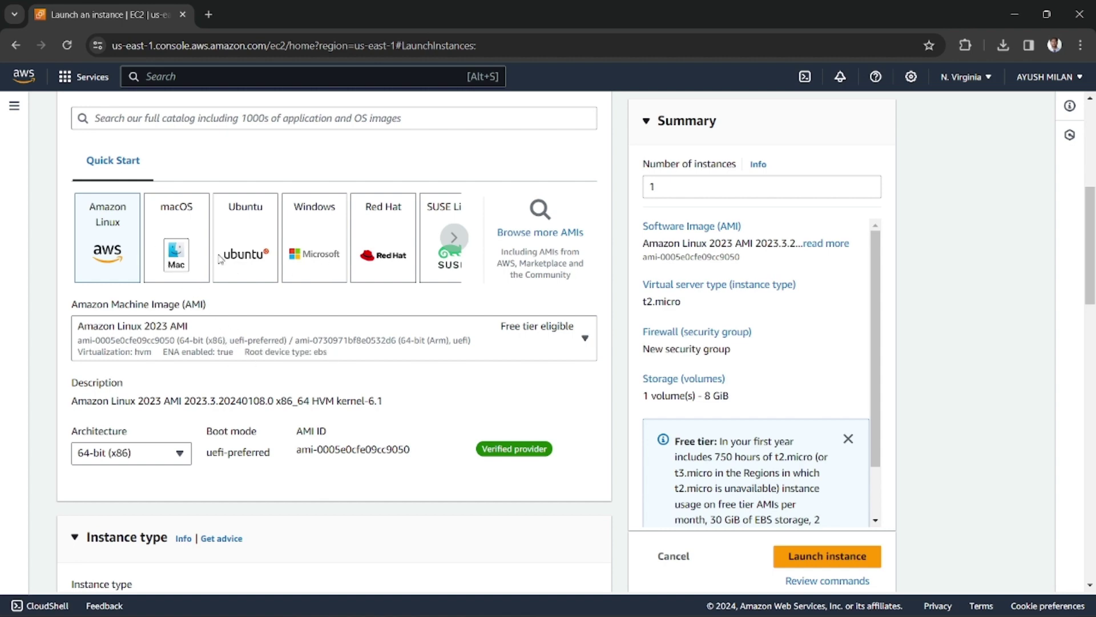
pyautogui.scroll(1, 308, 283)
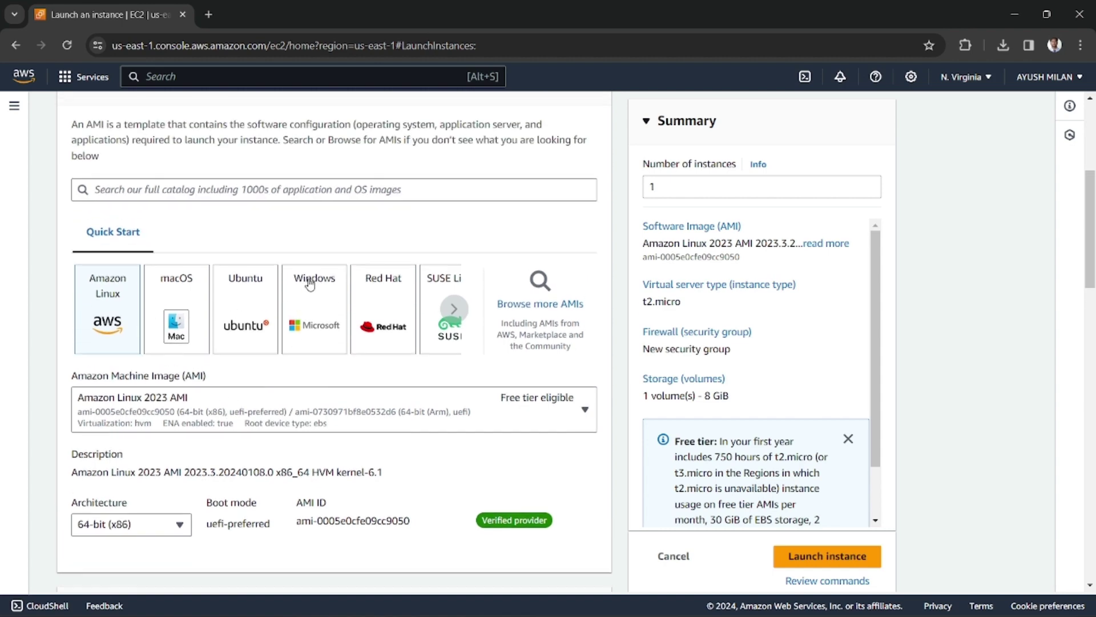
# Browse the Amazon Linux images and select Amazon Linux 2 AMI (HVM) - Kernel 5.10, SSD Volume Type
pyautogui.scroll(-2, 309, 284)
pyautogui.click(133, 278)
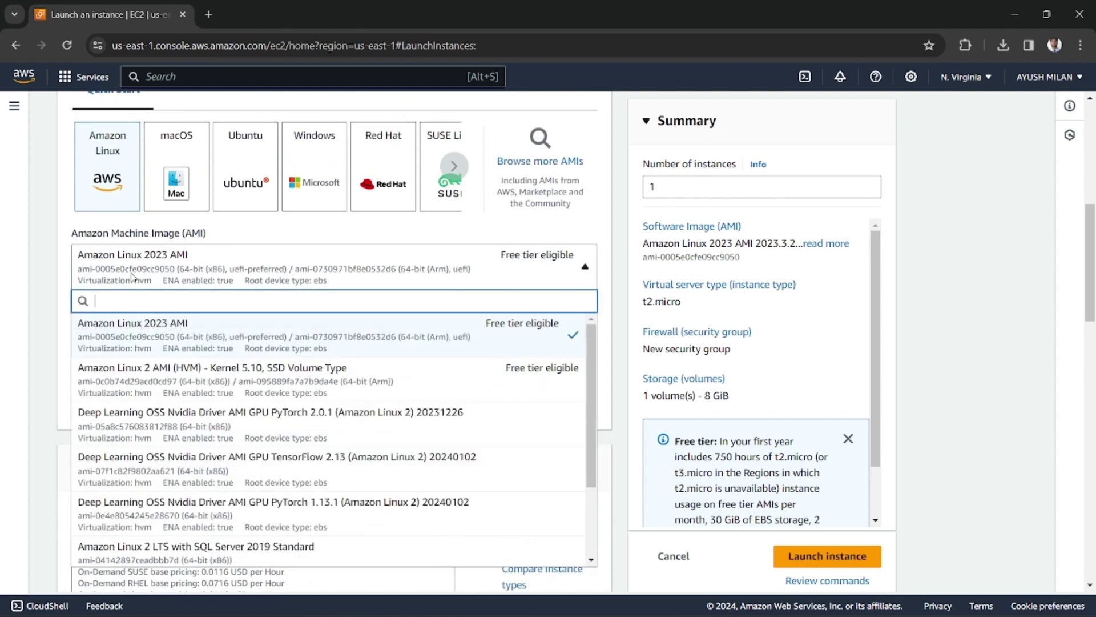
pyautogui.scroll(-5, 318, 370)
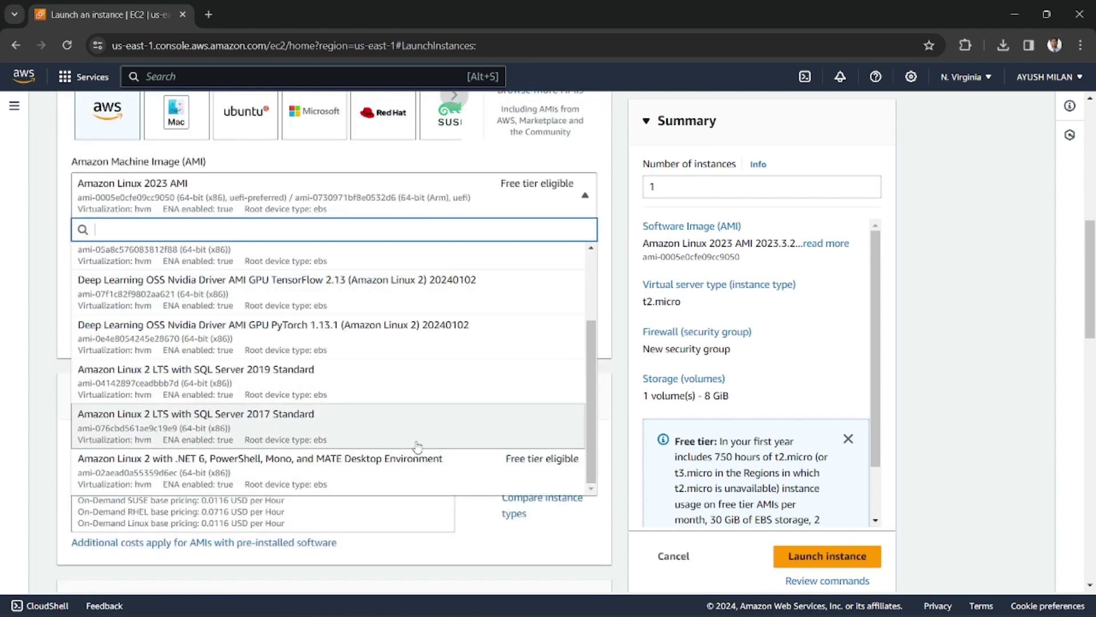
pyautogui.scroll(5, 359, 440)
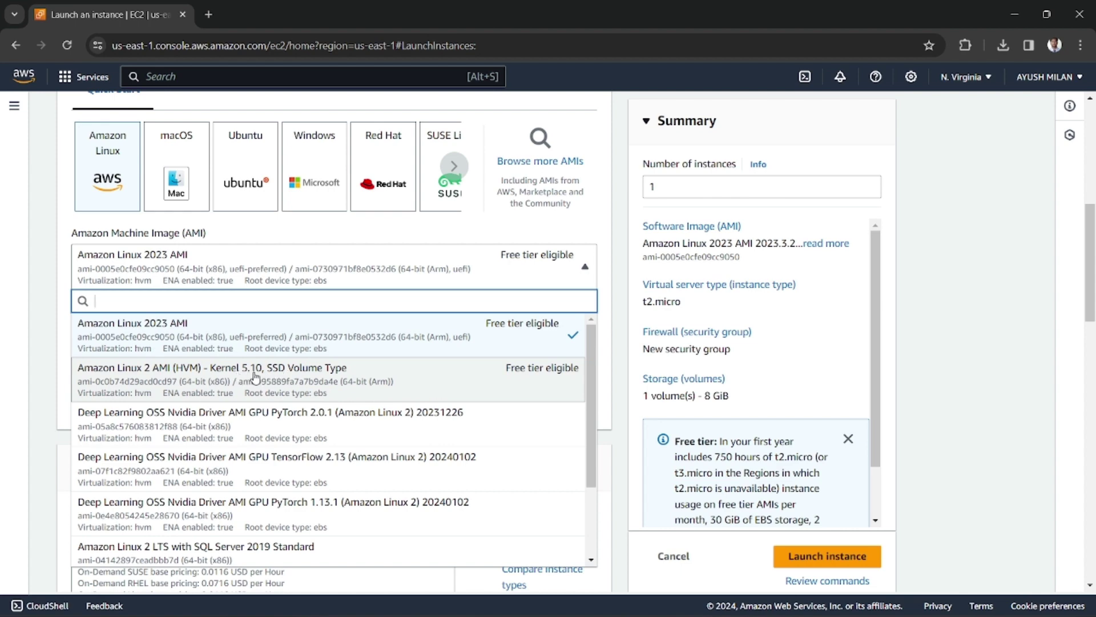
pyautogui.click(416, 380)
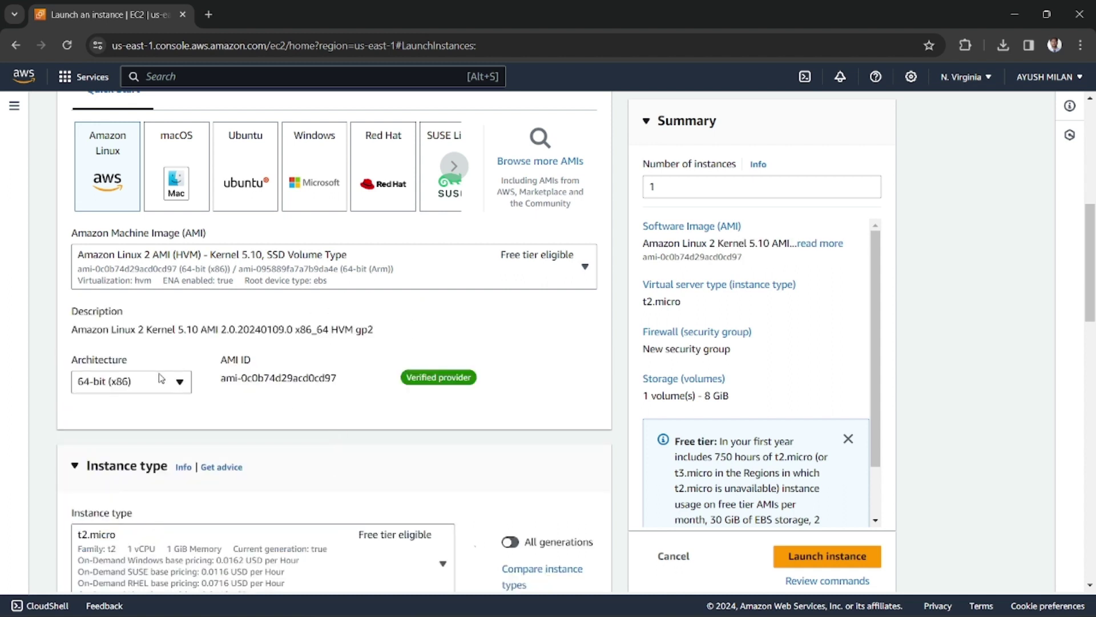
# Examine the AMI ID and the other details of the selected machine image
pyautogui.scroll(-1, 220, 380)
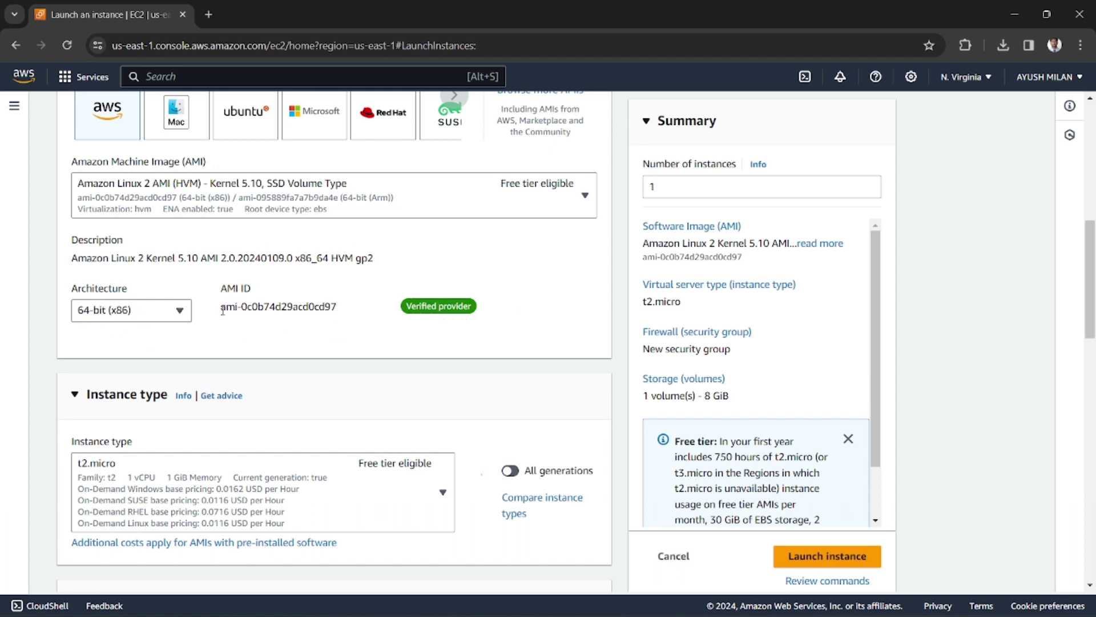
pyautogui.moveTo(222, 310); pyautogui.dragTo(342, 308)
pyautogui.tripleClick(320, 308)
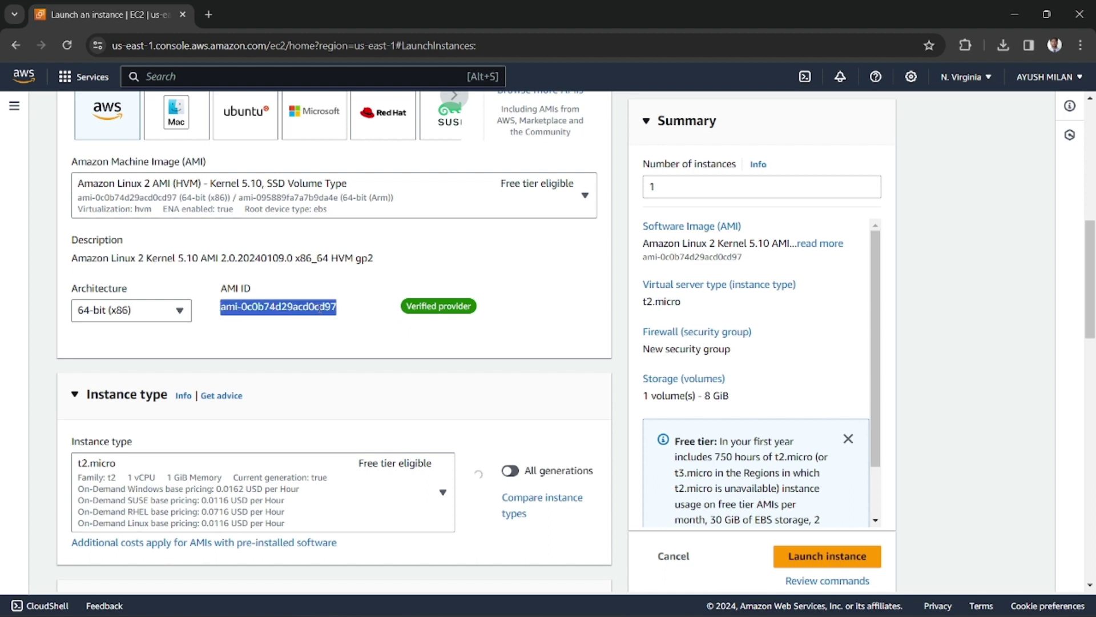
pyautogui.click(319, 308)
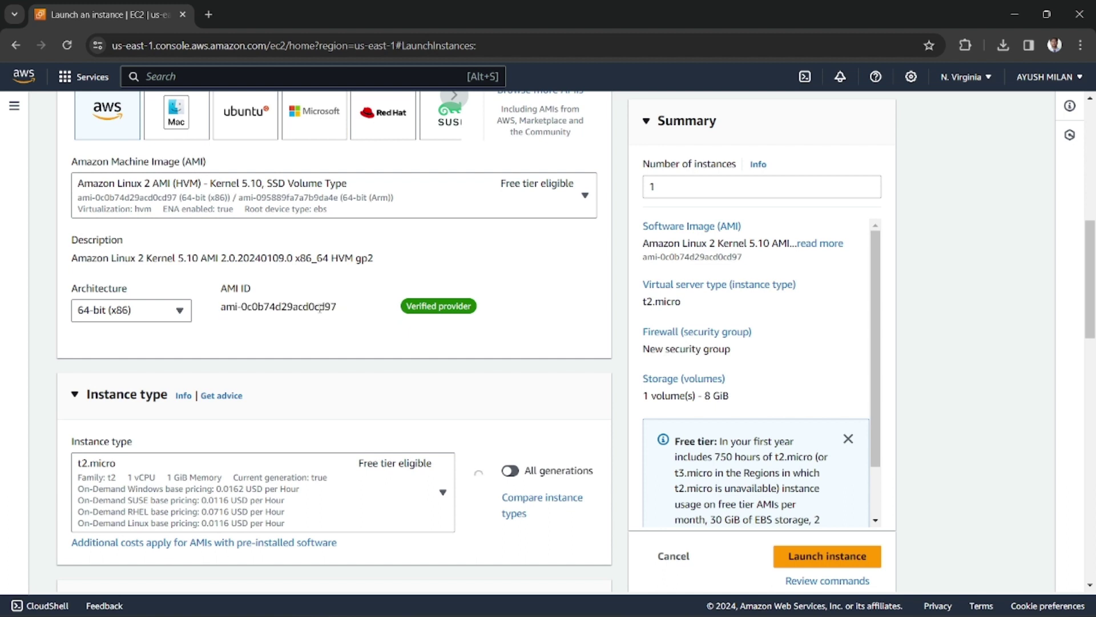
pyautogui.doubleClick(266, 308)
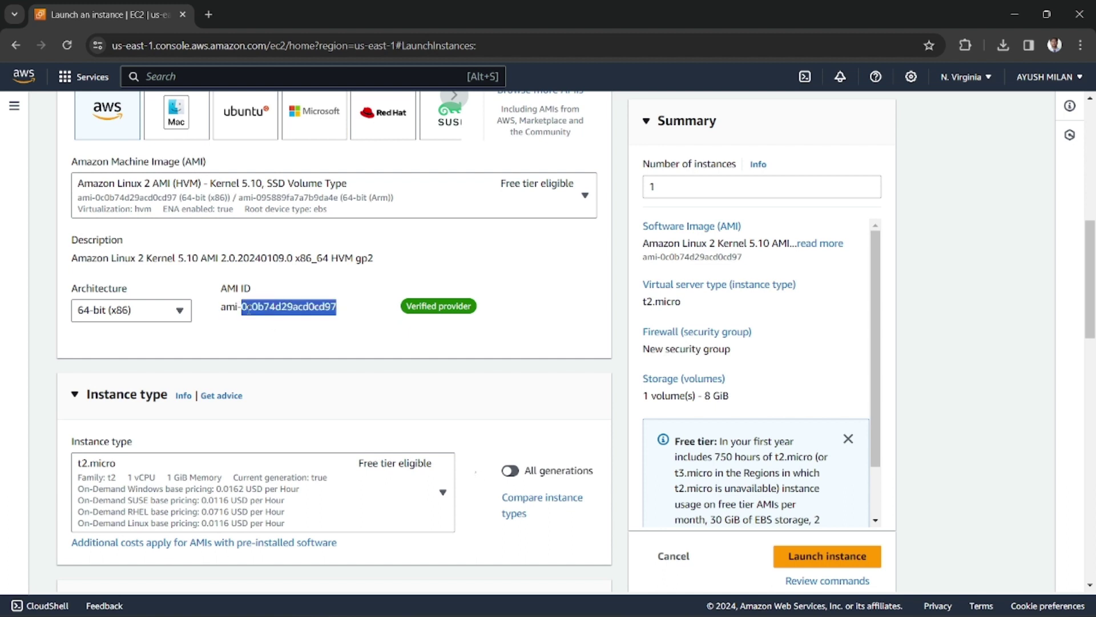
pyautogui.click(267, 309)
pyautogui.moveTo(222, 309); pyautogui.dragTo(344, 311)
pyautogui.click(344, 311)
pyautogui.scroll(-1, 274, 283)
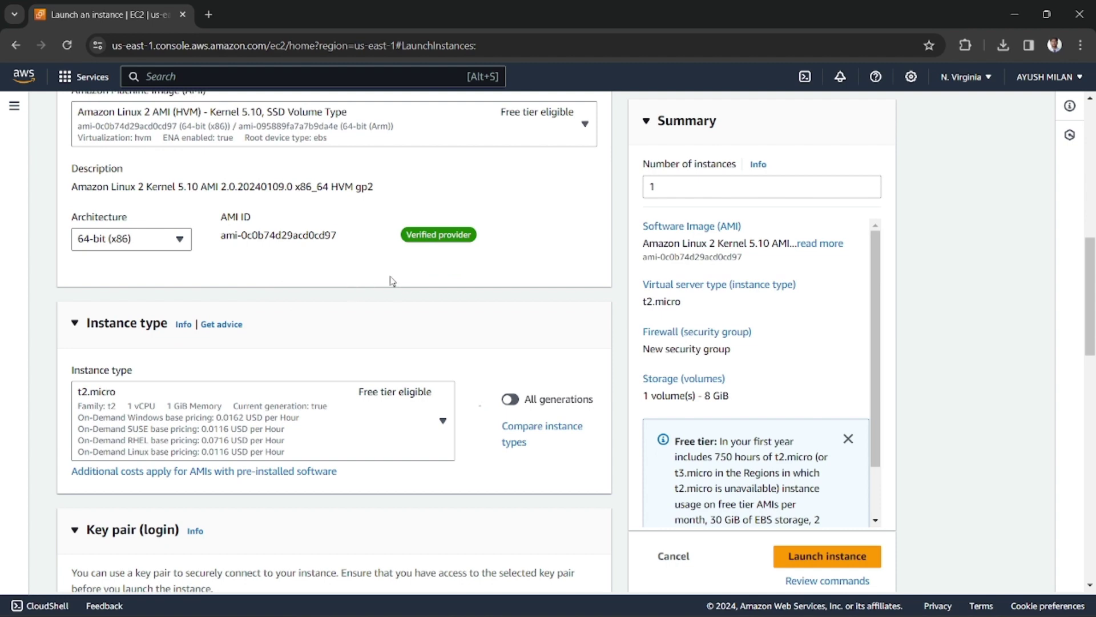
pyautogui.scroll(2, 238, 313)
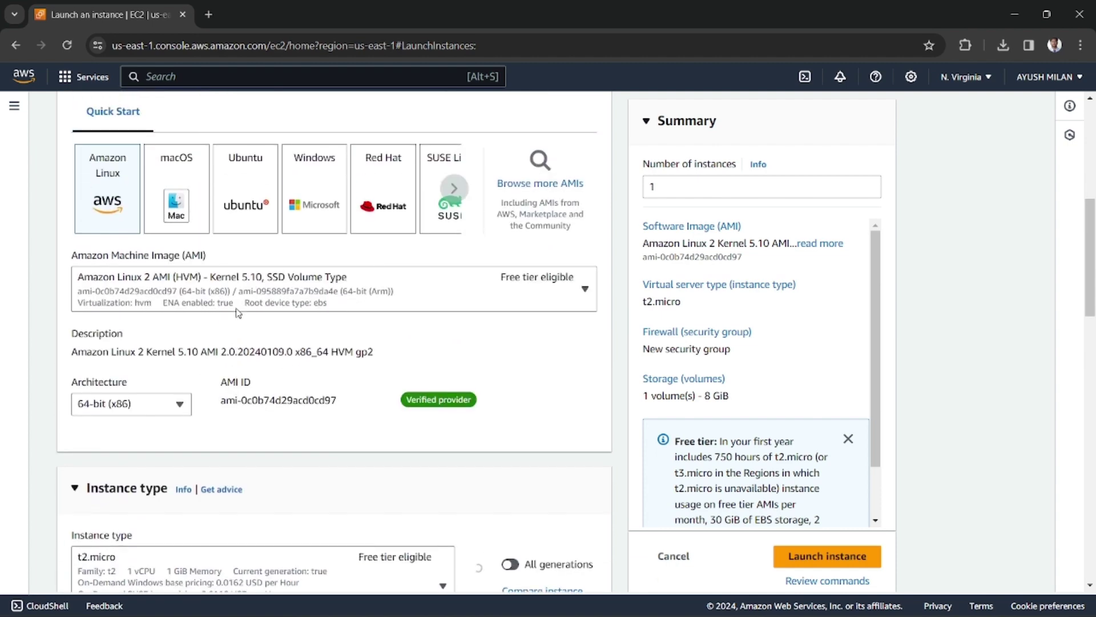
pyautogui.scroll(1, 238, 312)
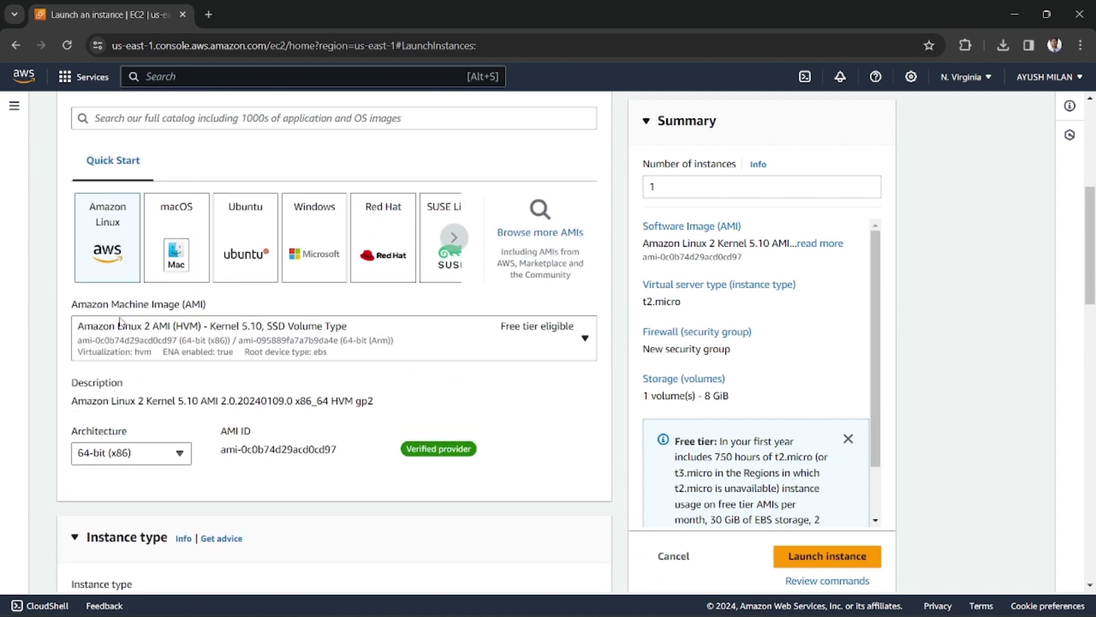
# Look through the available instance types and choose the free-tier-eligible t2.micro
pyautogui.scroll(-4, 210, 331)
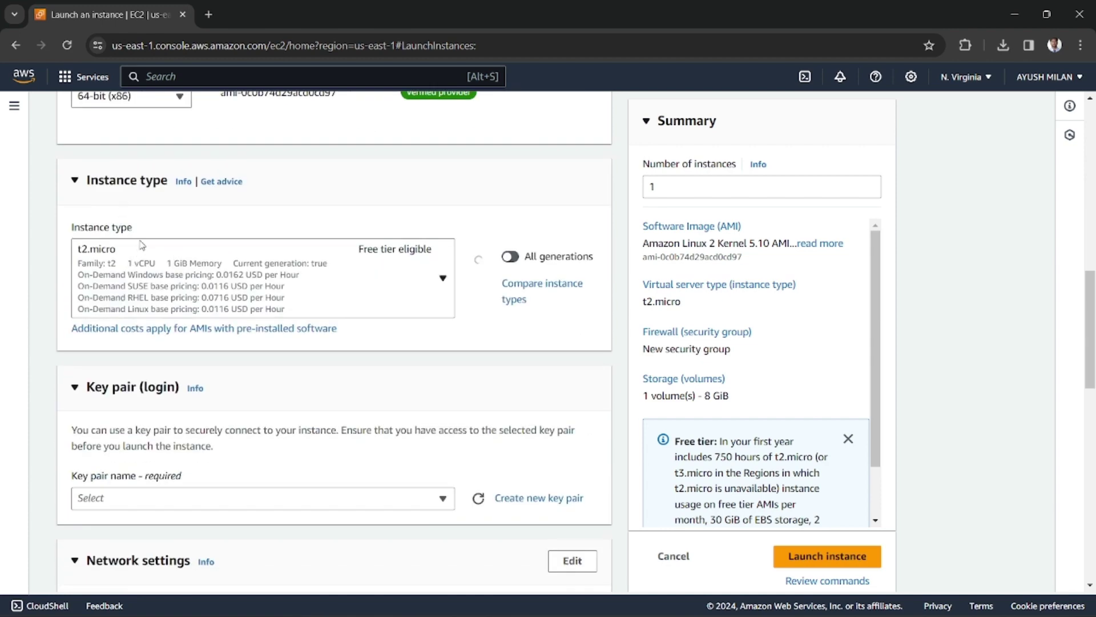
pyautogui.click(188, 268)
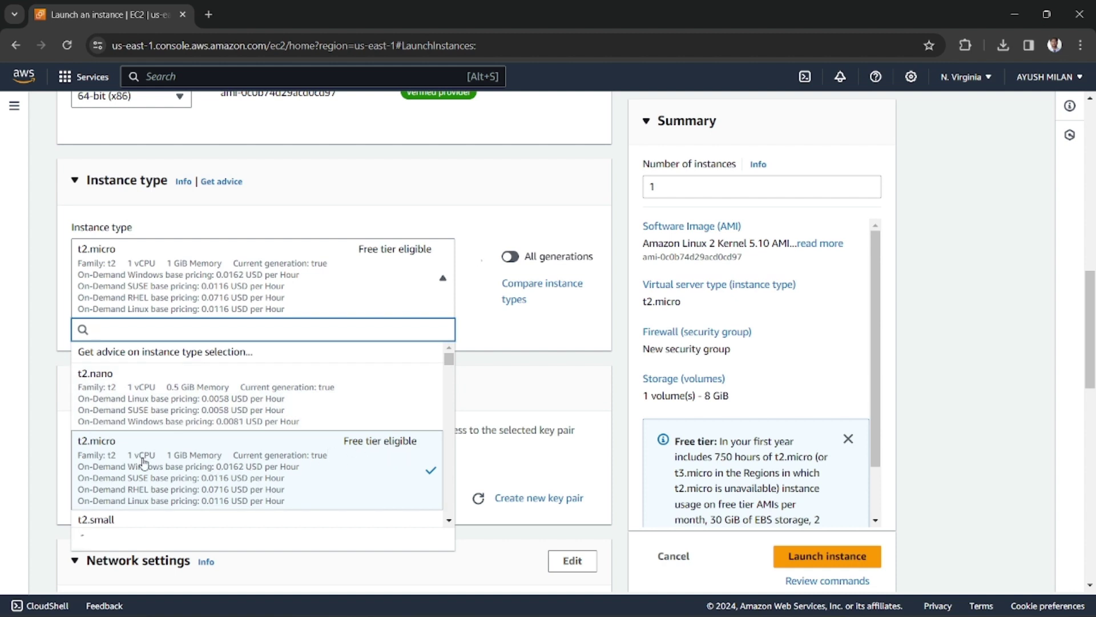
pyautogui.scroll(-1, 173, 459)
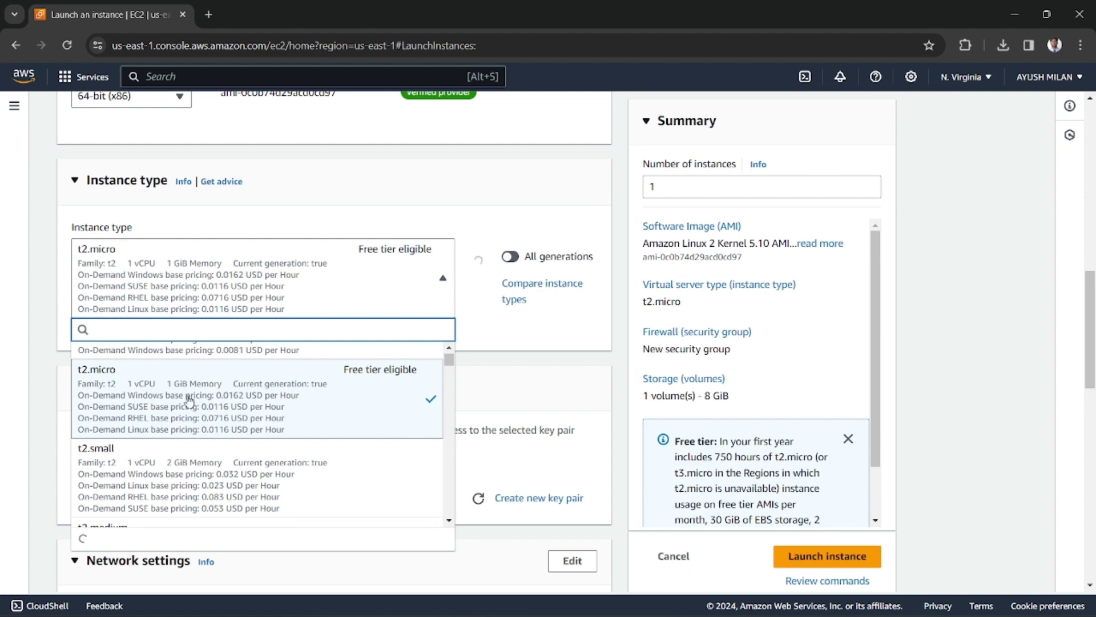
pyautogui.scroll(-1, 328, 468)
pyautogui.scroll(1, 328, 468)
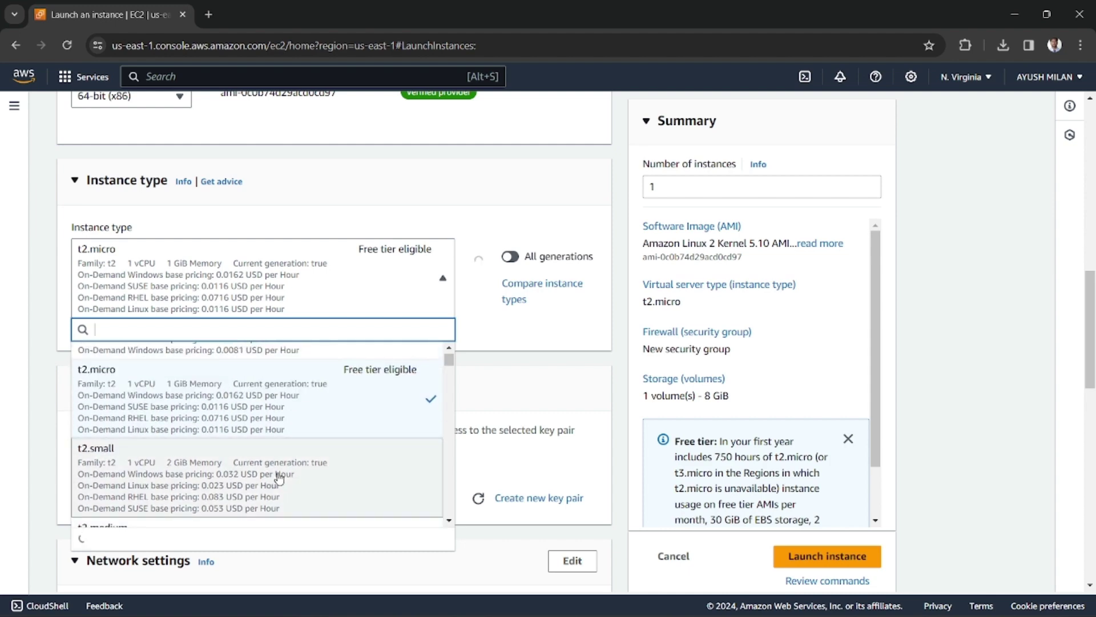
pyautogui.moveTo(450, 361); pyautogui.dragTo(467, 516)
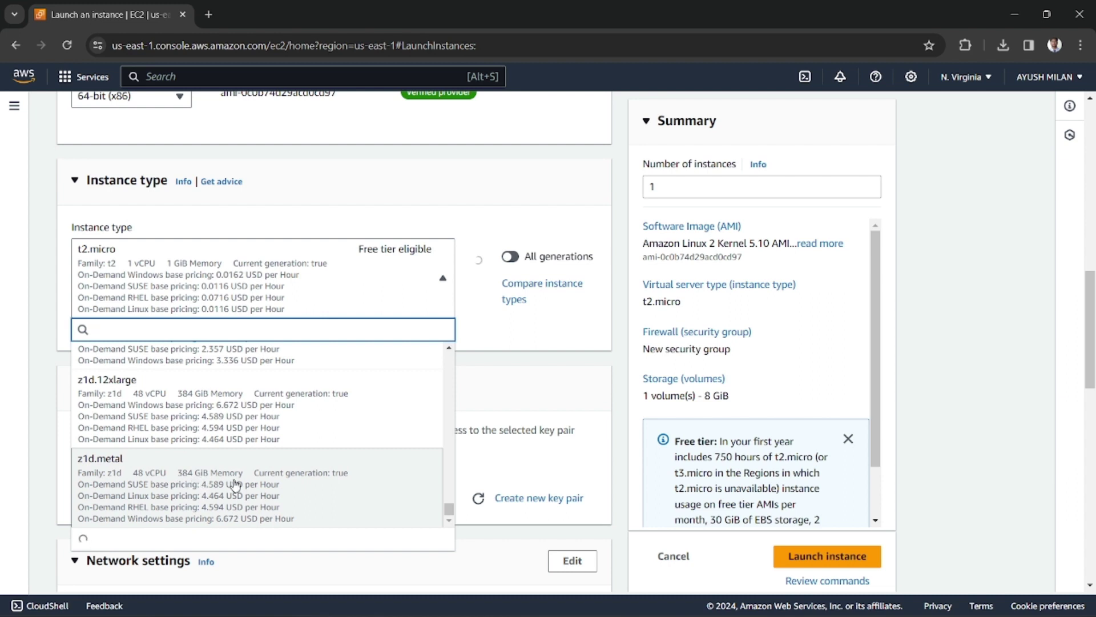
pyautogui.moveTo(448, 508); pyautogui.dragTo(467, 358)
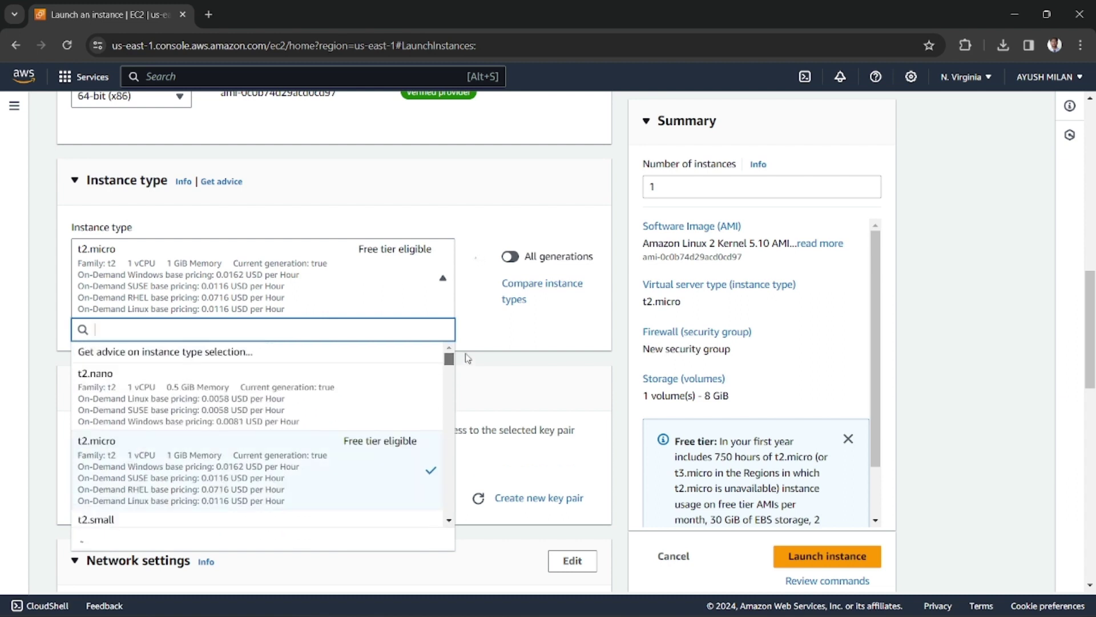
pyautogui.click(198, 463)
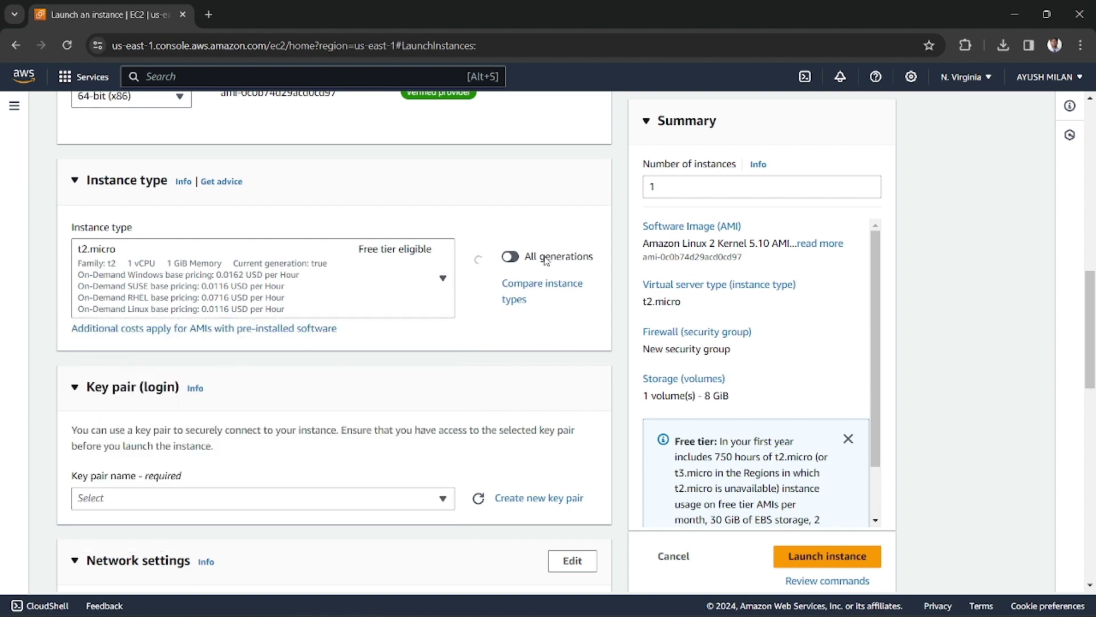
# Set the key pair option to Proceed without a key pair (Not recommended)
pyautogui.scroll(-1, 294, 338)
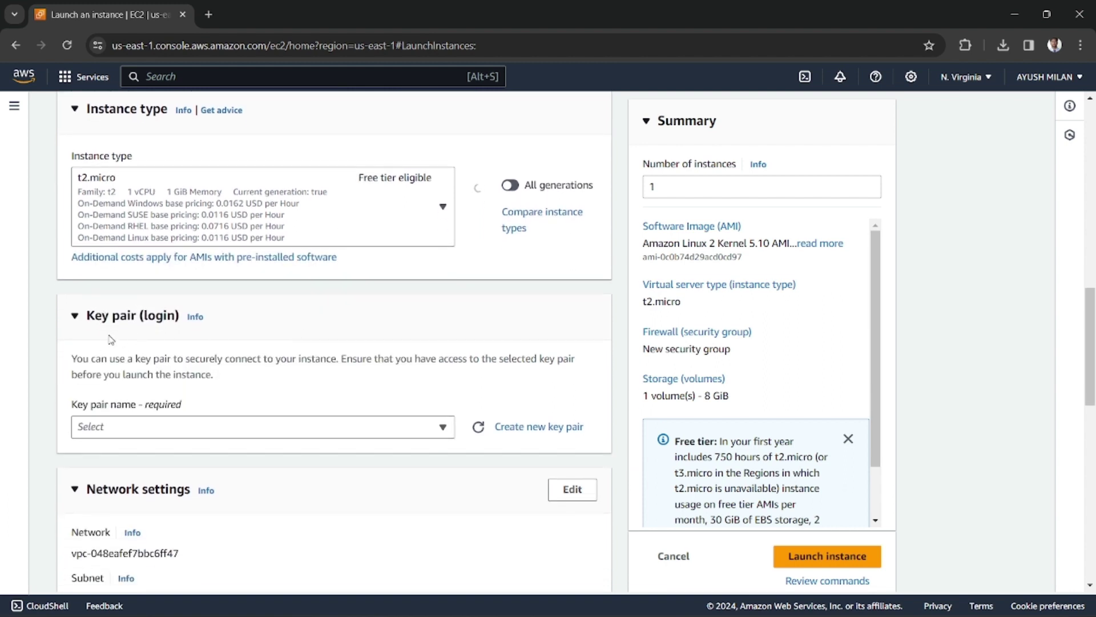
pyautogui.scroll(-1, 174, 357)
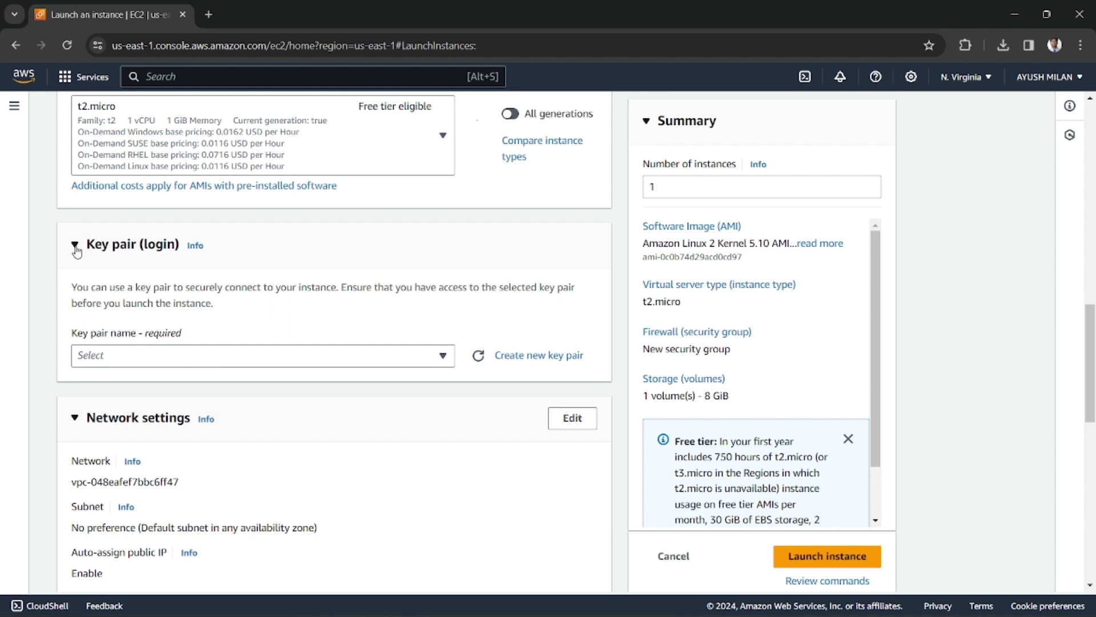
pyautogui.doubleClick(165, 248)
pyautogui.click(443, 356)
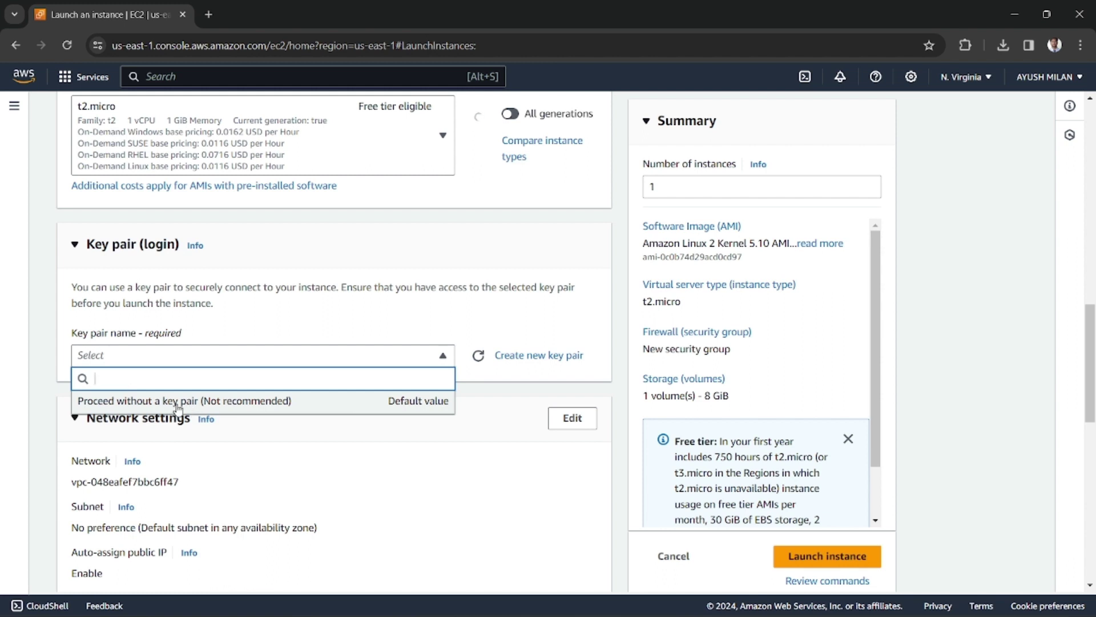
pyautogui.click(152, 403)
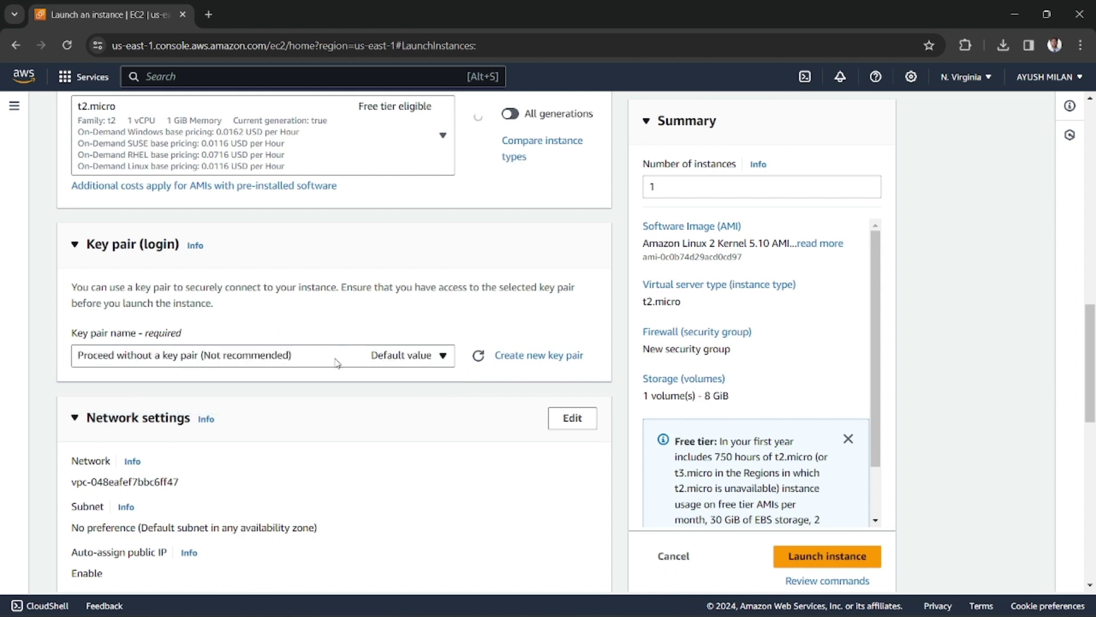
# Examine the name, key pair type and private key file format options for creating a new key pair
pyautogui.click(535, 356)
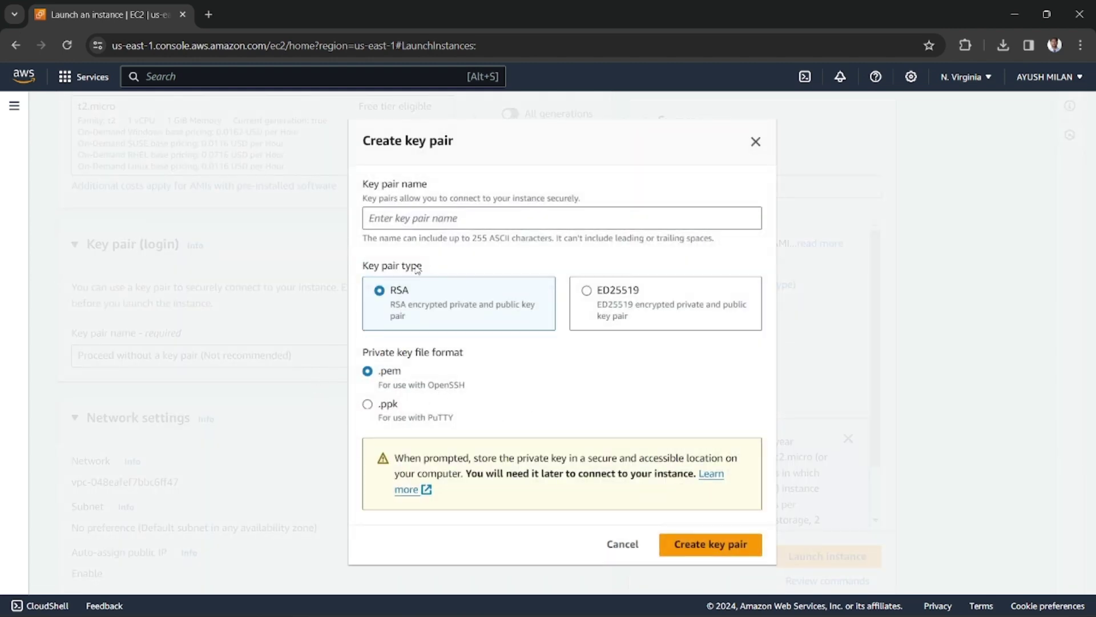
pyautogui.click(452, 228)
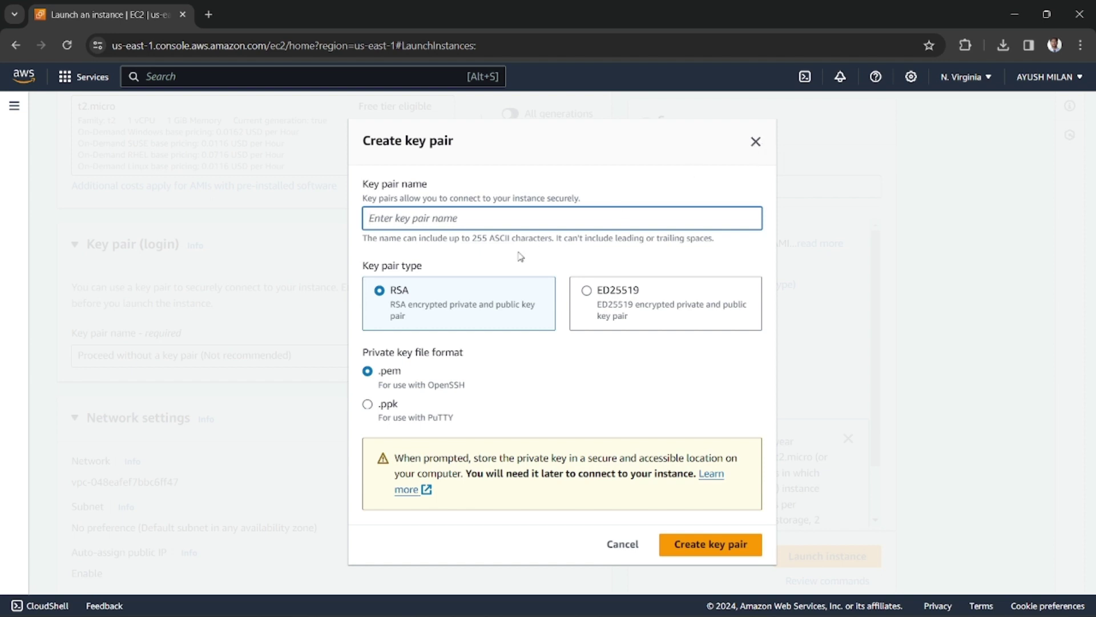
pyautogui.click(759, 144)
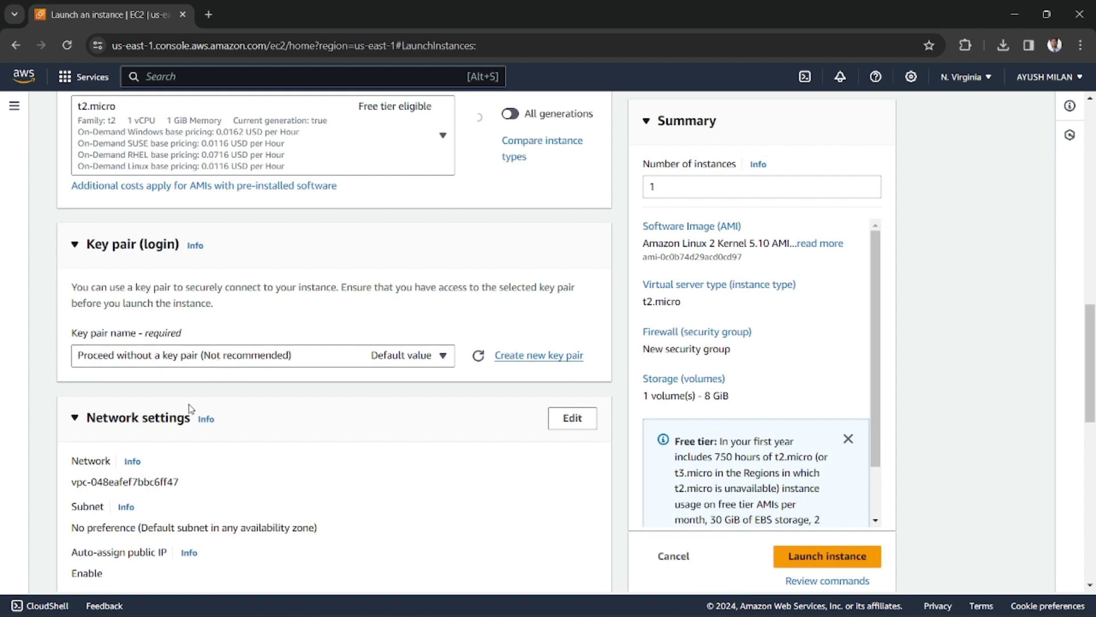
# Make the network settings editable and choose the default VPC with CIDR 172.31.0.0/16
pyautogui.scroll(-1, 189, 396)
pyautogui.scroll(-1, 169, 376)
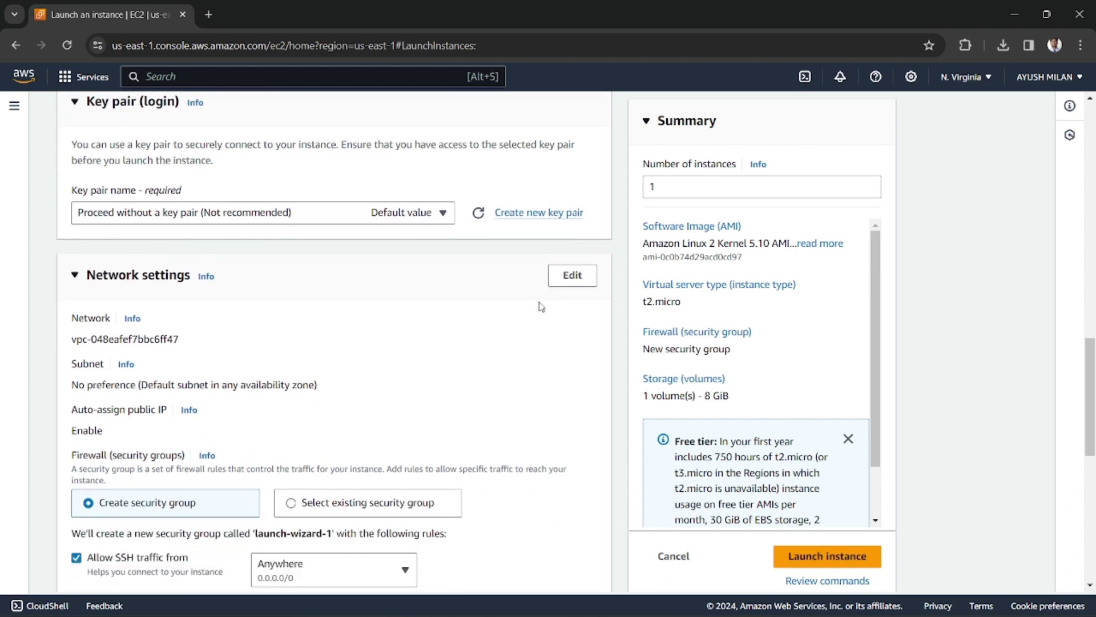
pyautogui.click(577, 280)
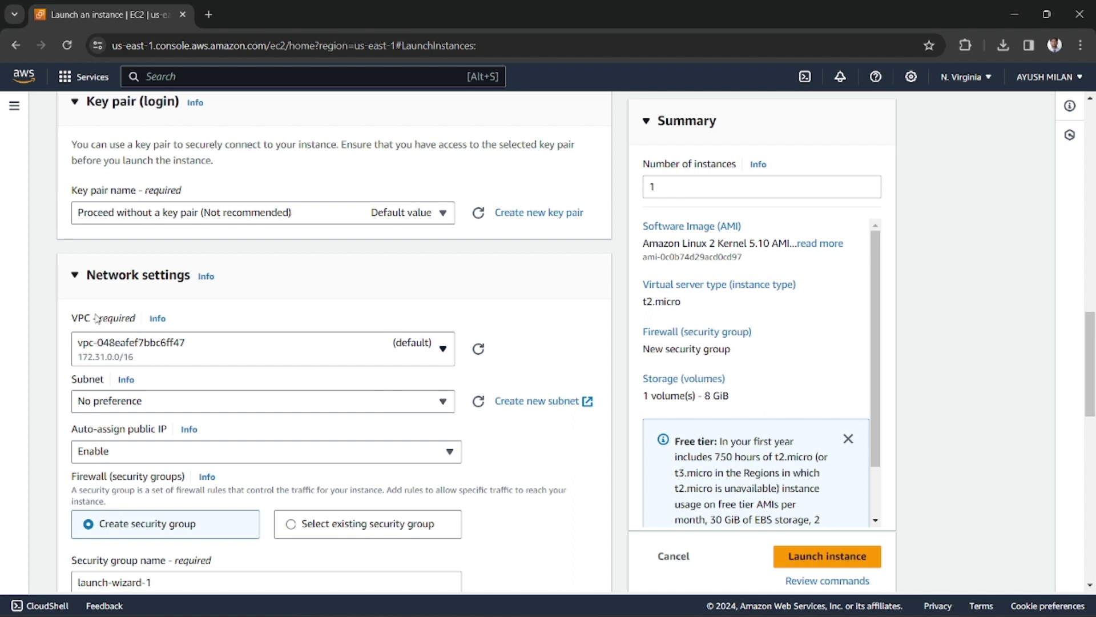
pyautogui.click(245, 353)
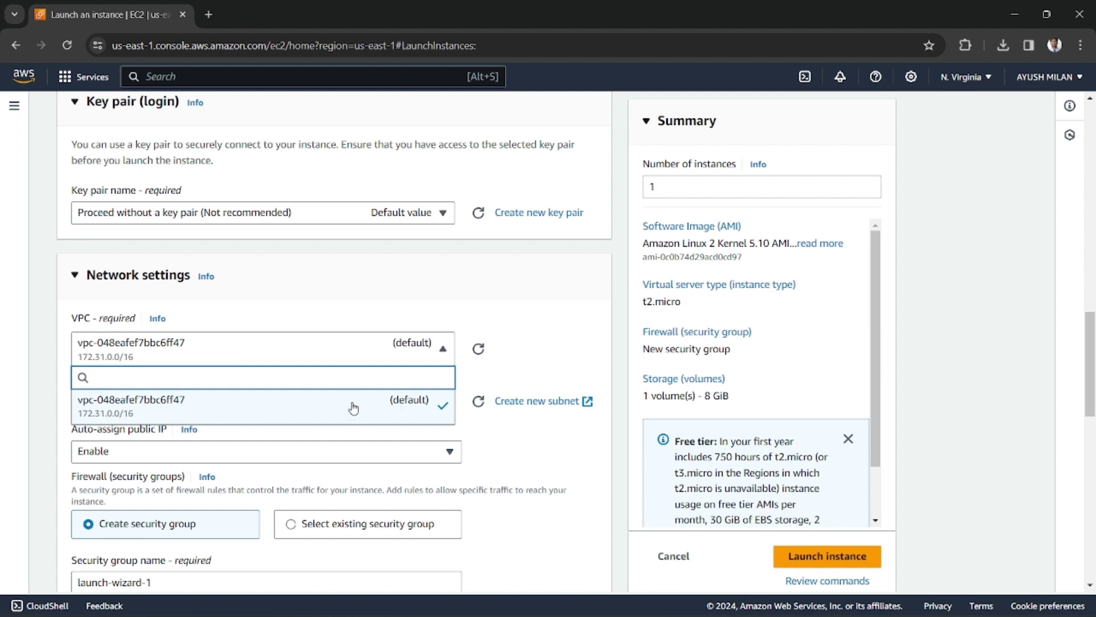
pyautogui.click(248, 404)
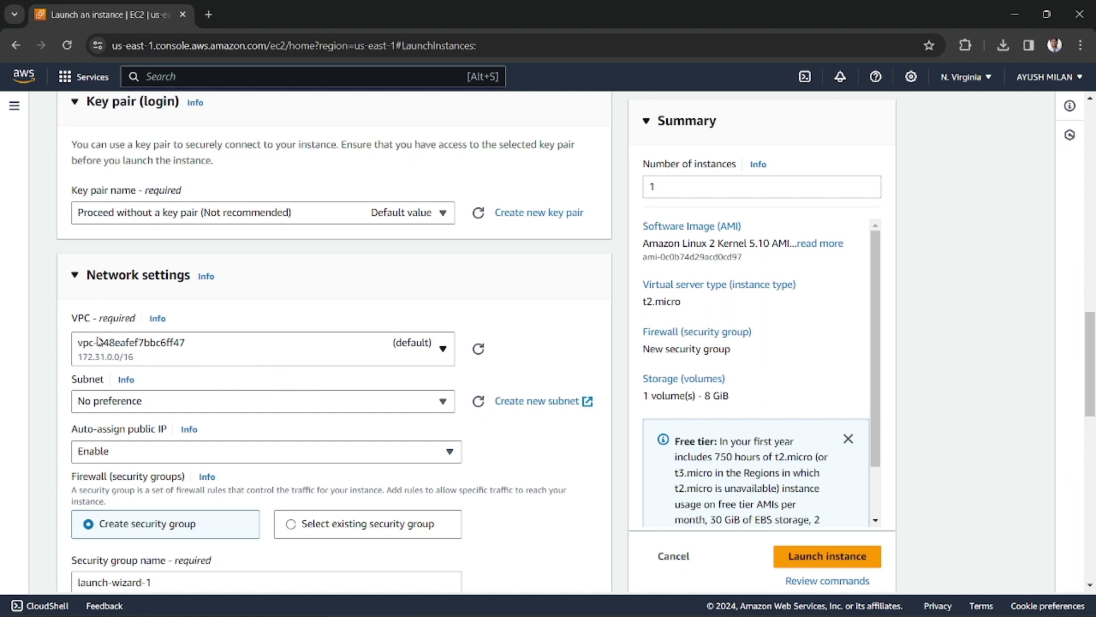
pyautogui.click(232, 353)
pyautogui.click(242, 400)
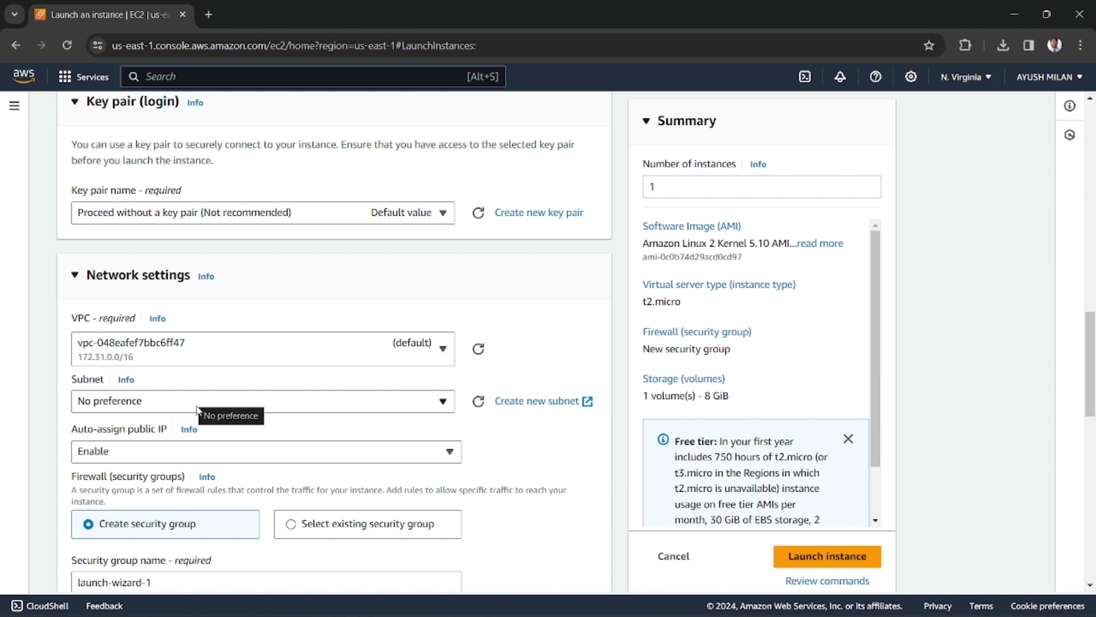
# Examine the default VPC's subnets with their Availability Zones, and check the console's selected region
pyautogui.click(239, 405)
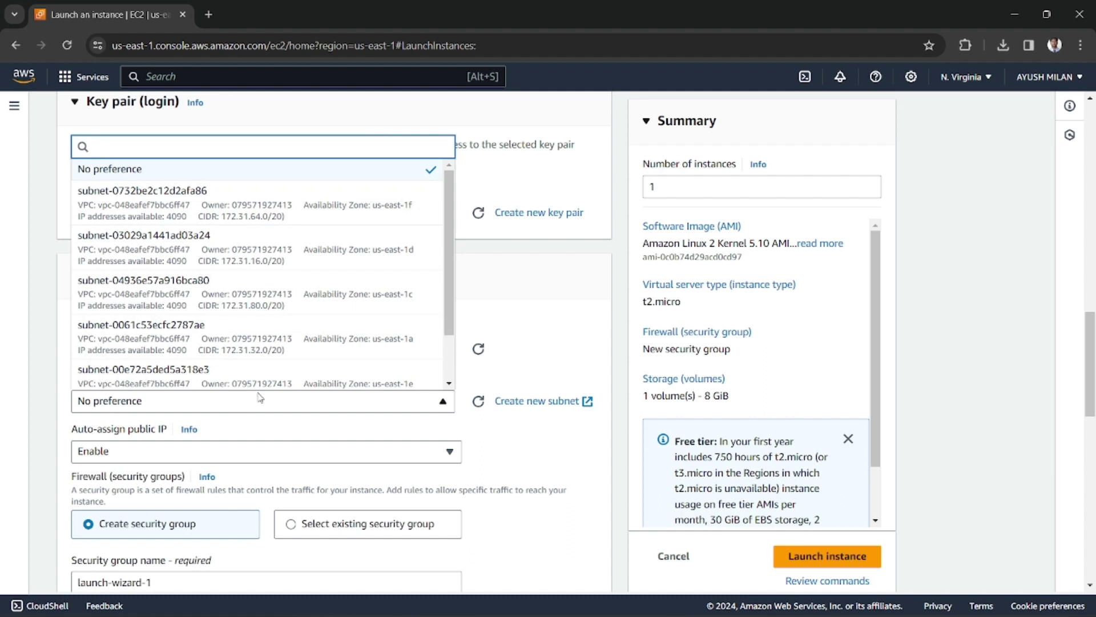
pyautogui.scroll(-1, 314, 311)
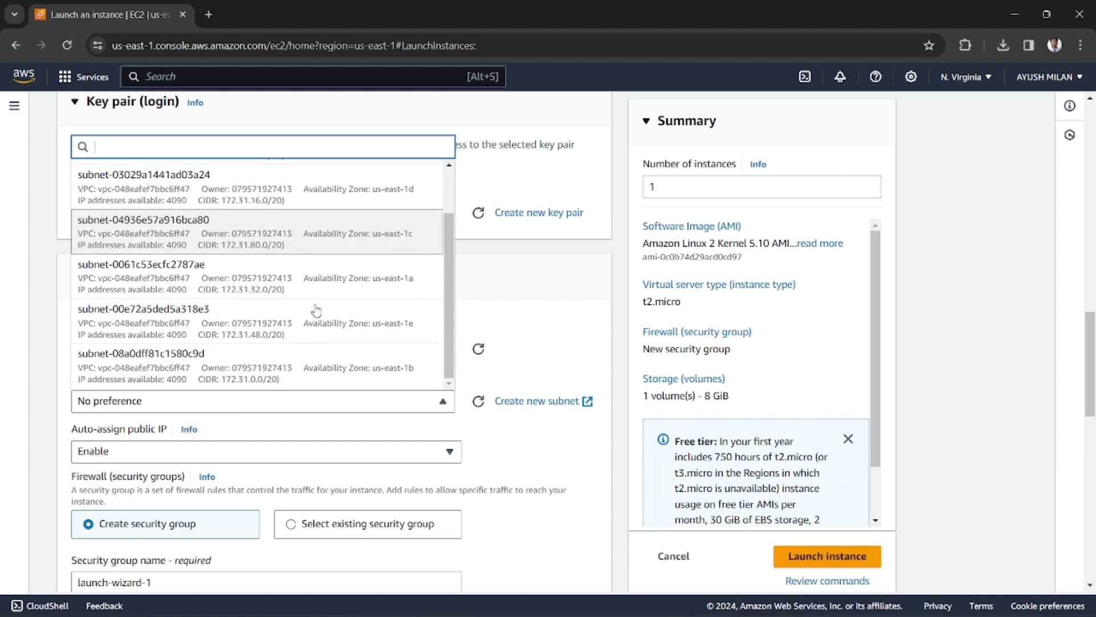
pyautogui.scroll(1, 316, 311)
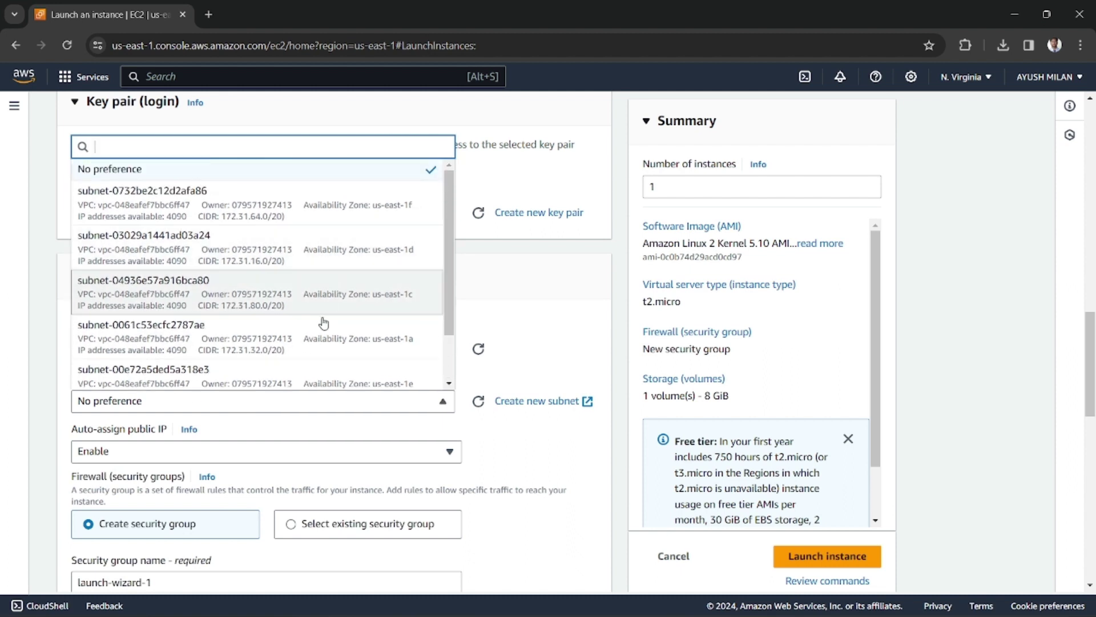
pyautogui.scroll(-1, 304, 274)
pyautogui.scroll(1, 365, 231)
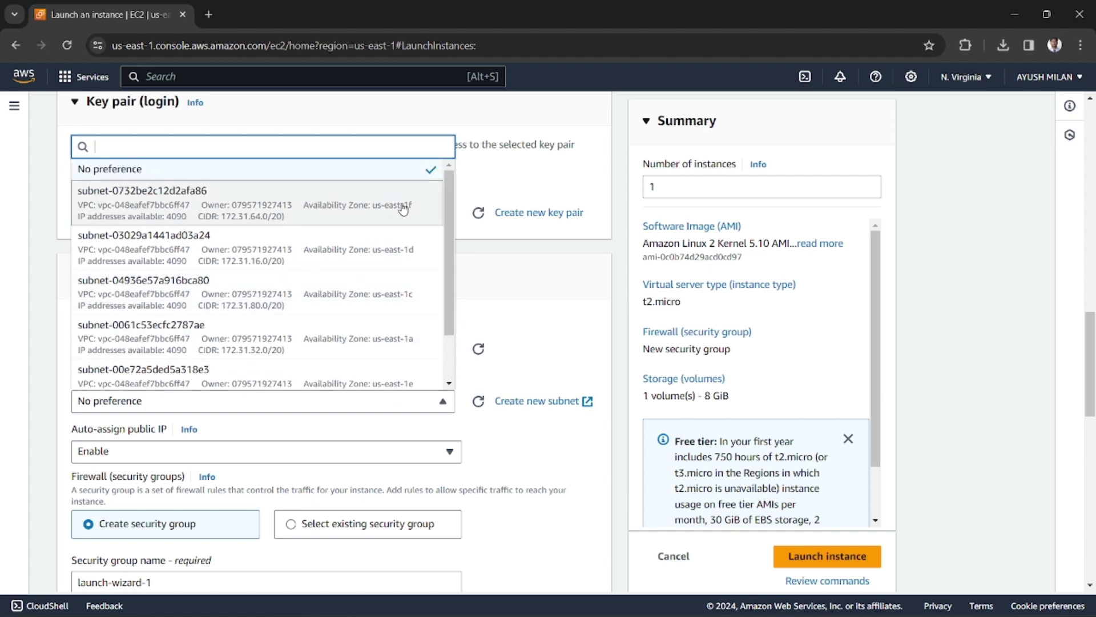
pyautogui.scroll(-1, 404, 227)
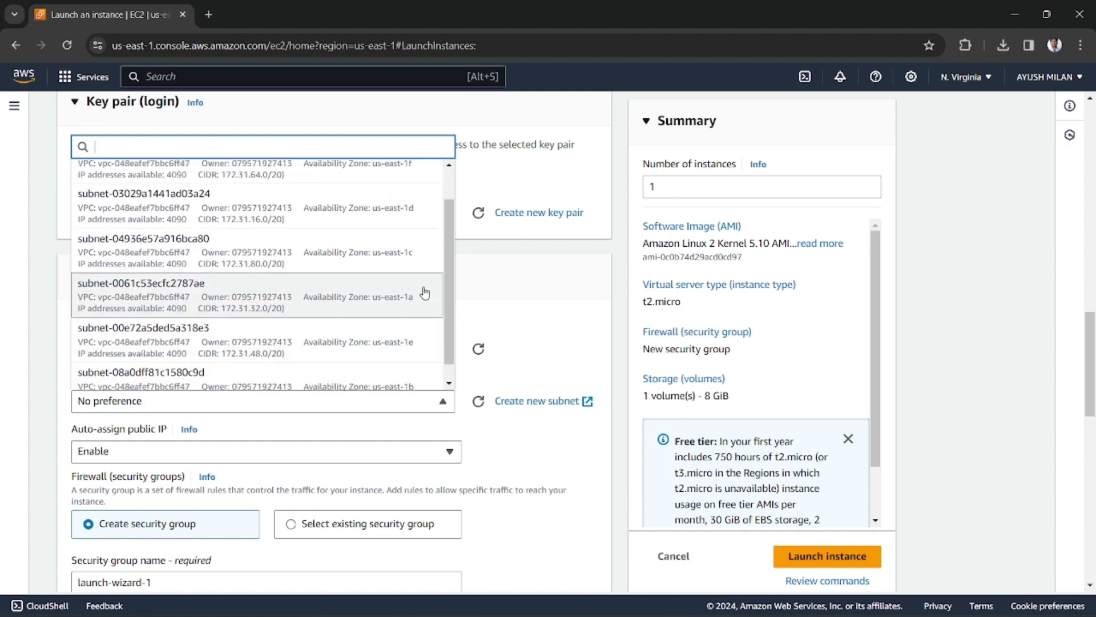
pyautogui.scroll(1, 421, 208)
pyautogui.scroll(-2, 416, 350)
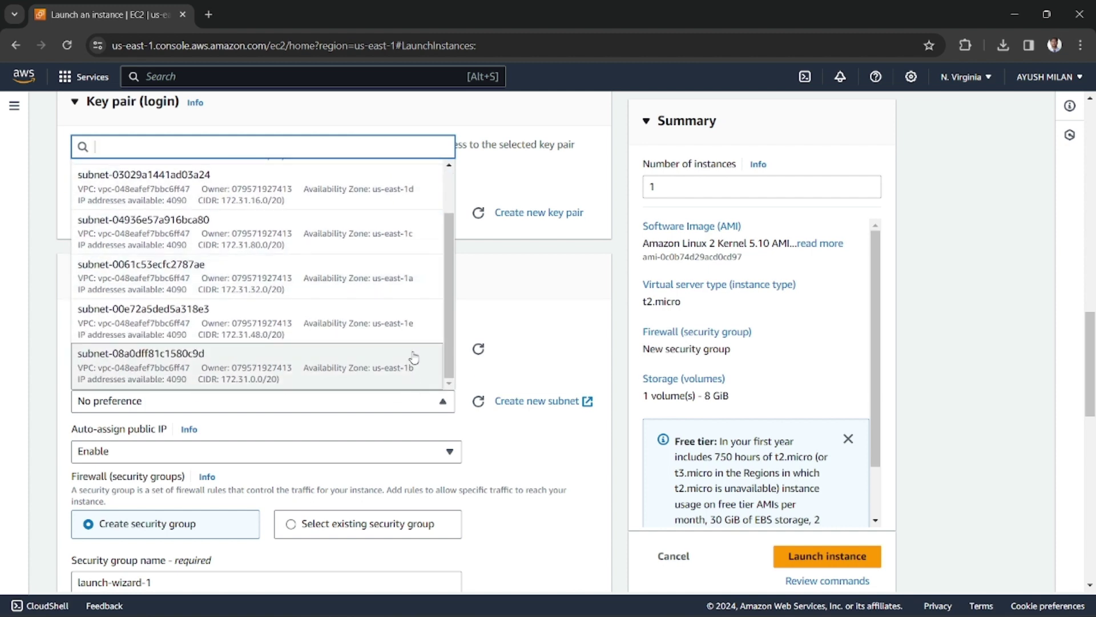
pyautogui.scroll(1, 403, 303)
pyautogui.click(531, 341)
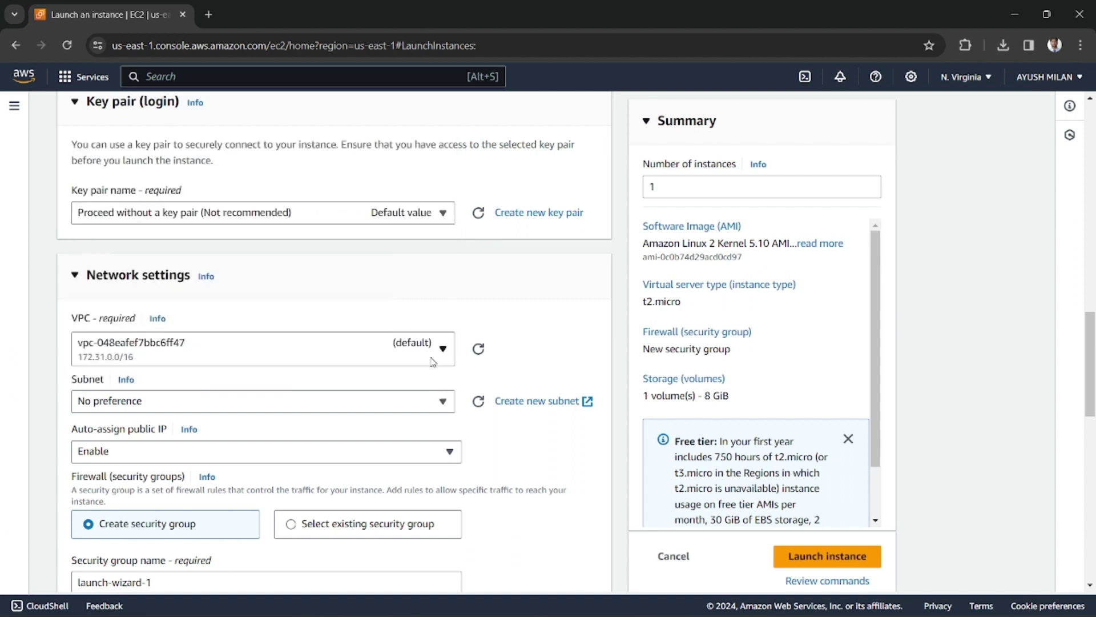
pyautogui.click(955, 79)
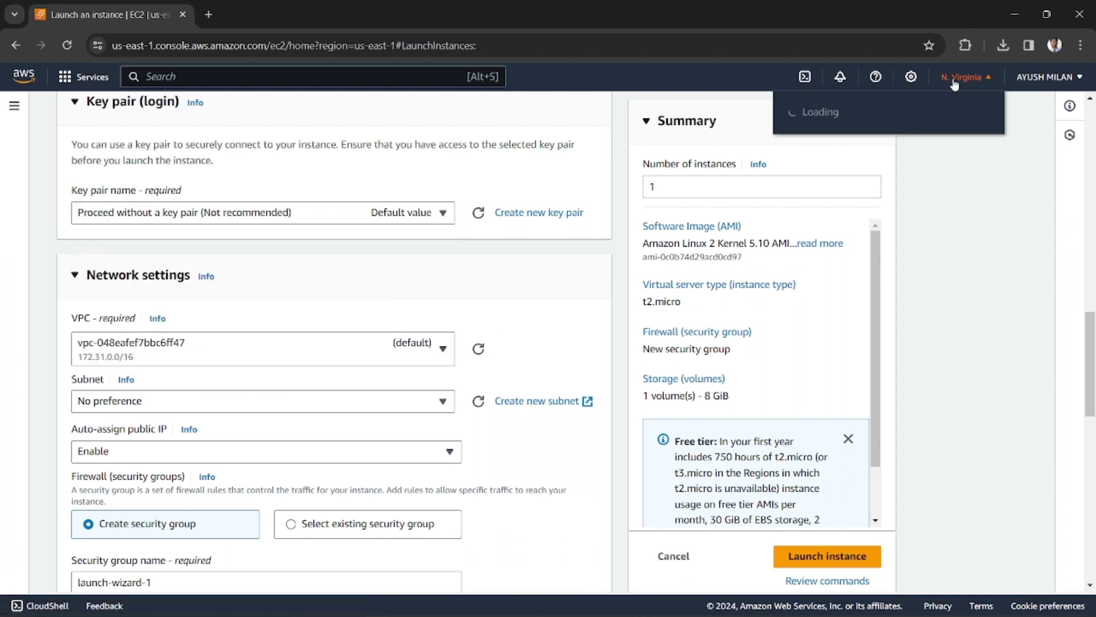
pyautogui.click(1028, 154)
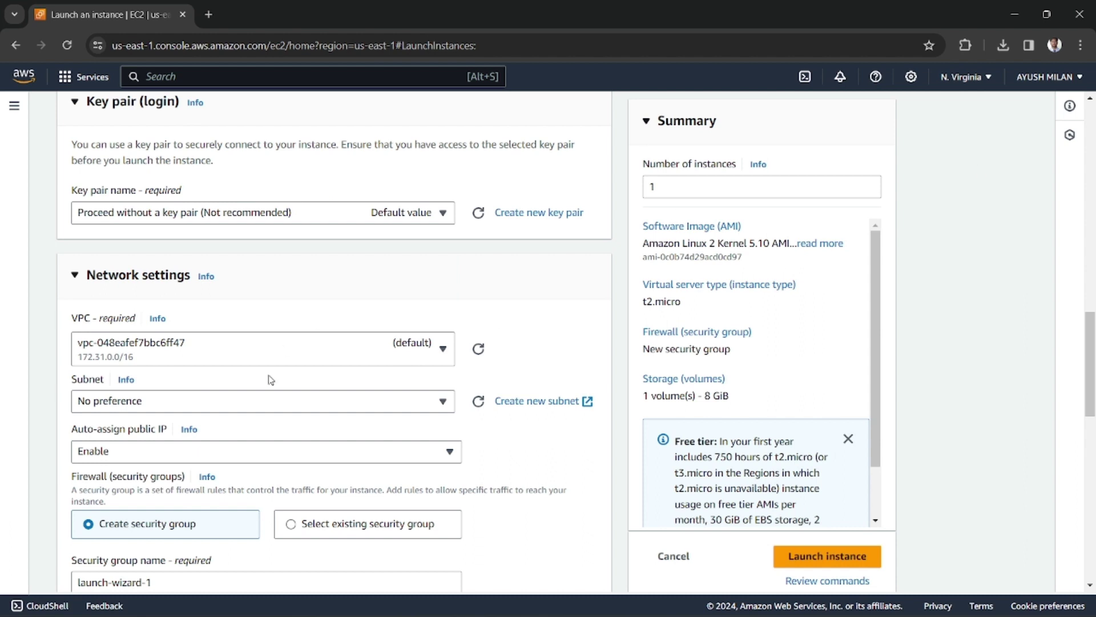
# Select subnet-0061c53ecfc2787ae in Availability Zone us-east-1a as the instance's subnet
pyautogui.click(303, 410)
pyautogui.scroll(-2, 289, 362)
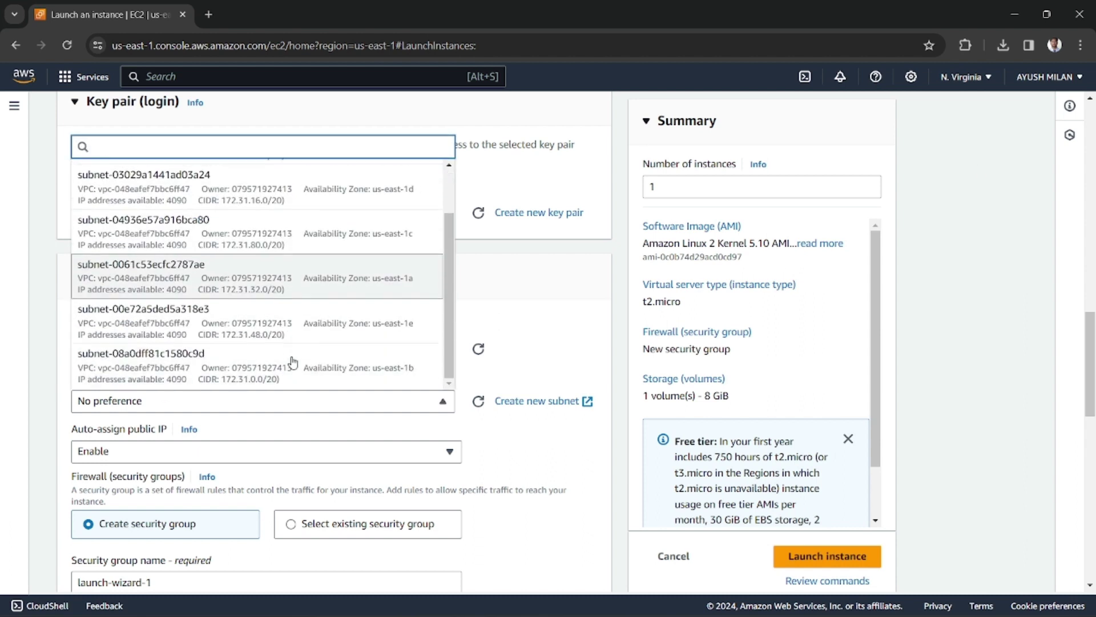
pyautogui.click(367, 285)
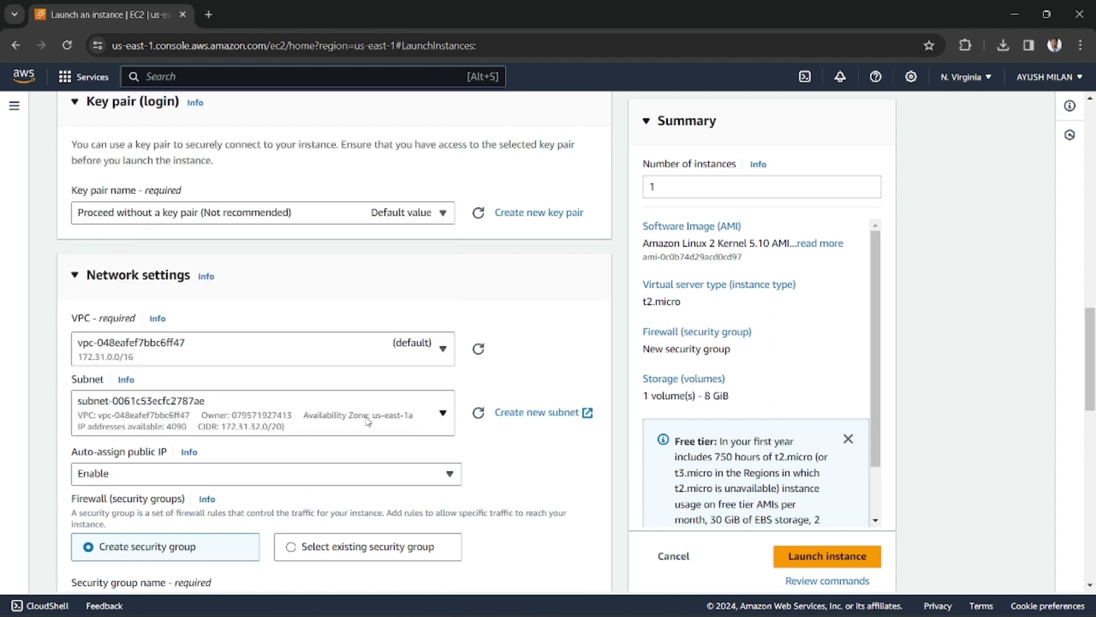
# Check the Auto-assign public IP choices and leave the option on Enable
pyautogui.scroll(-3, 345, 414)
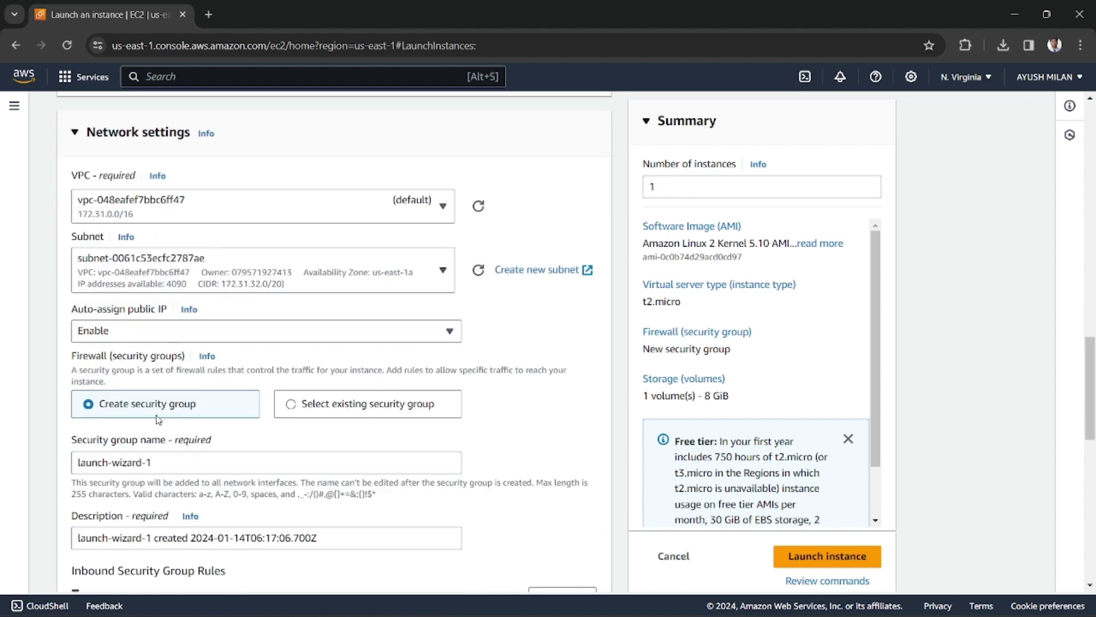
pyautogui.scroll(-1, 158, 420)
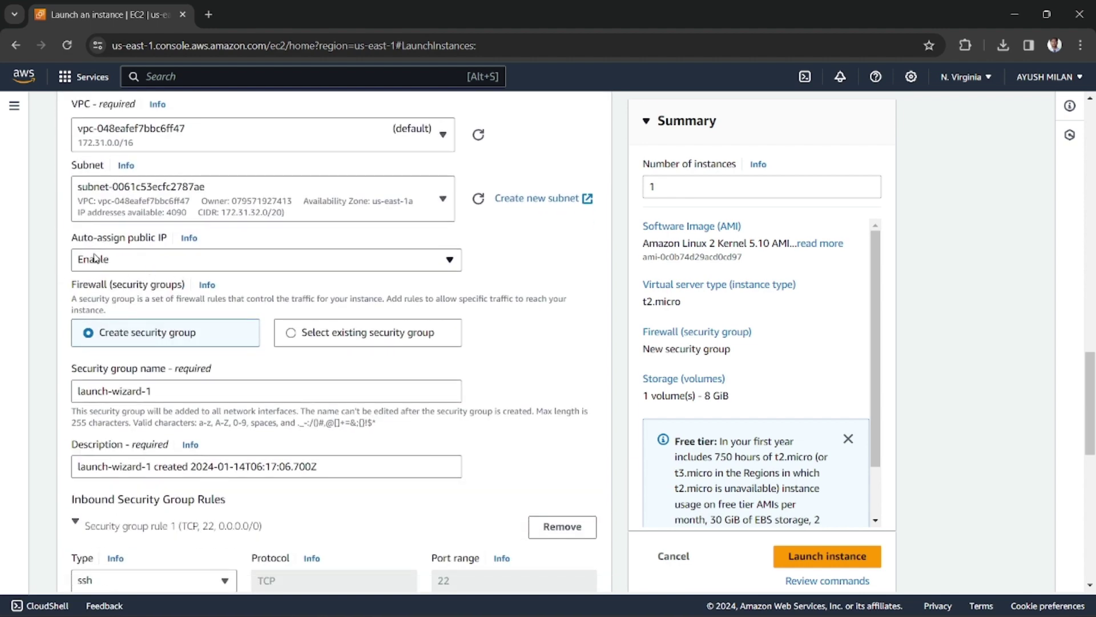
pyautogui.click(135, 258)
pyautogui.click(156, 262)
pyautogui.moveTo(89, 284); pyautogui.dragTo(146, 288)
pyautogui.click(147, 289)
# Name the new security group sg1
pyautogui.scroll(-3, 208, 453)
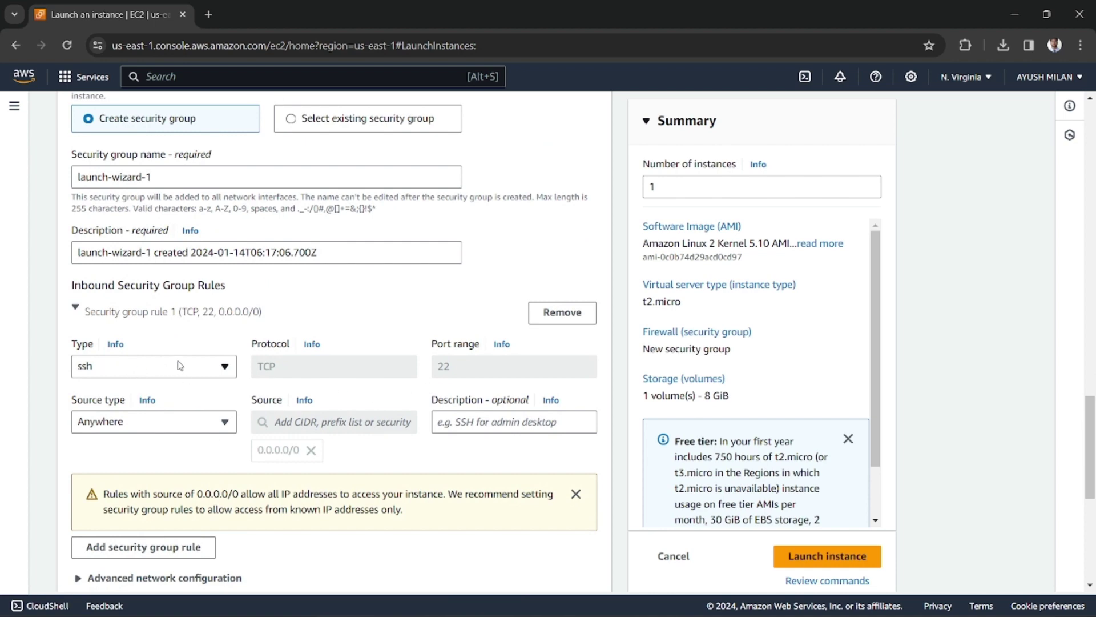
pyautogui.scroll(3, 180, 366)
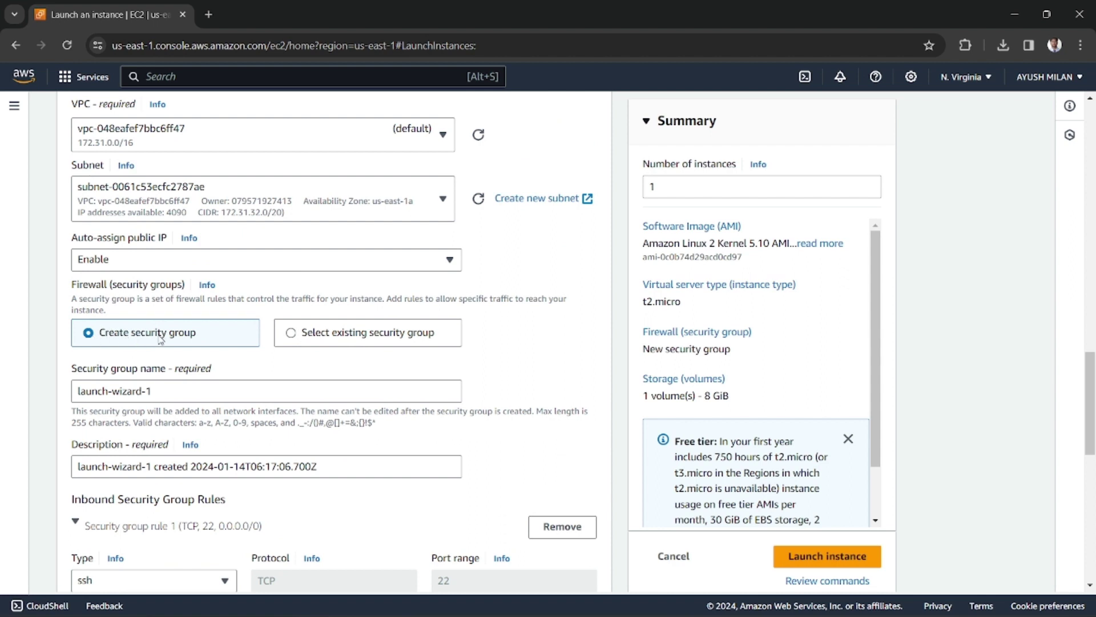
pyautogui.moveTo(186, 393); pyautogui.dragTo(74, 392)
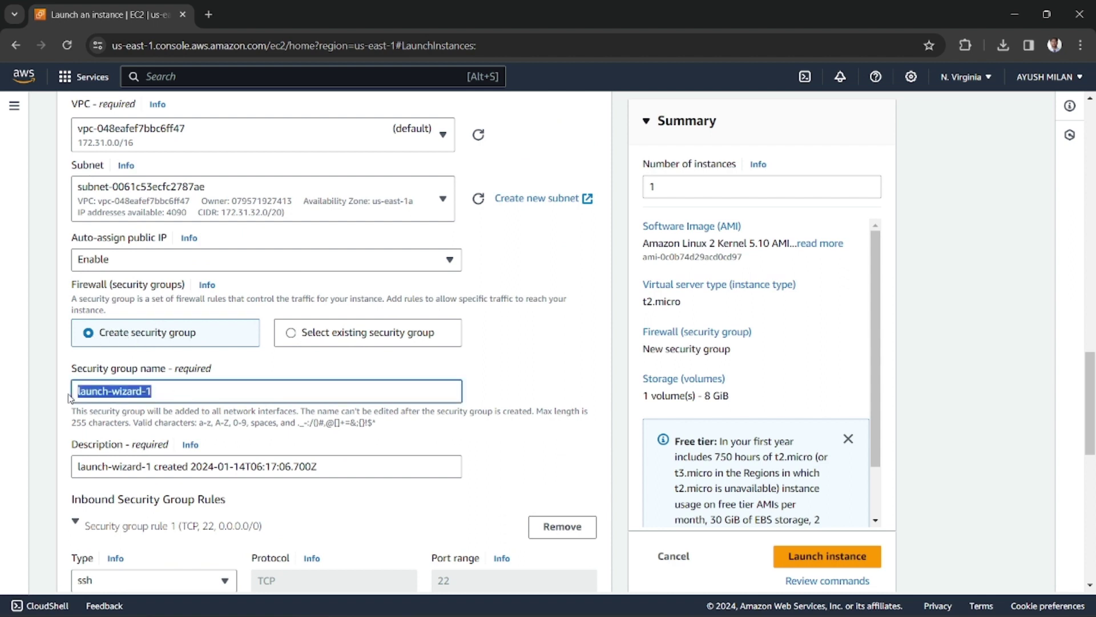
pyautogui.write('s')
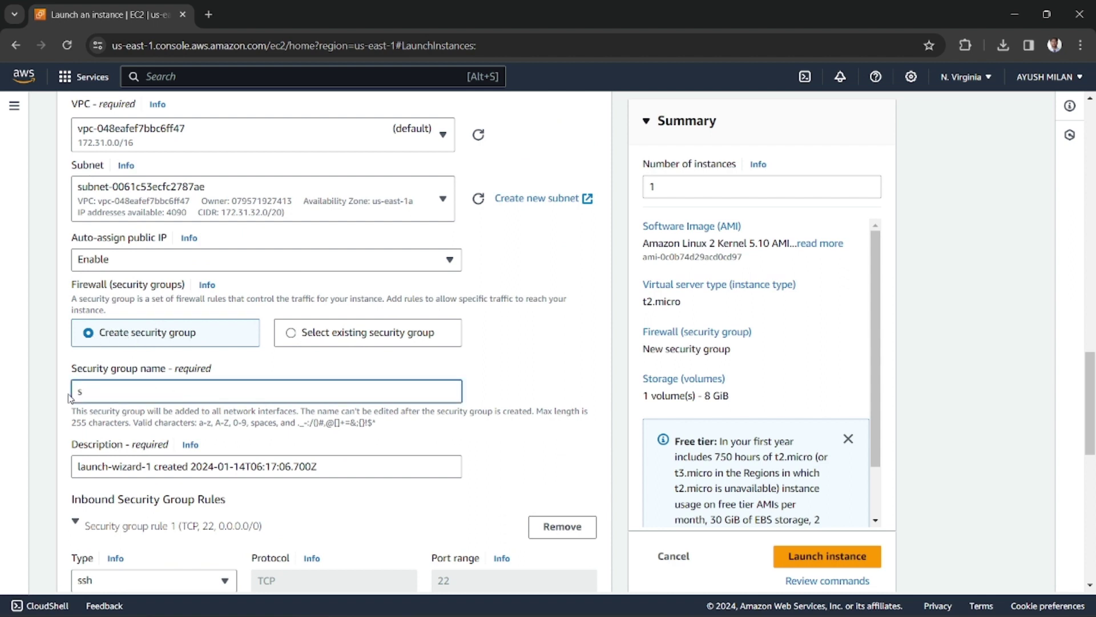
pyautogui.write('G')
pyautogui.press('BackSpace')
pyautogui.write('sg1')
# Replace the launch-wizard prefix in the security group description so it reads "sg1 created 2024-01-14T06:17:06.700Z"
pyautogui.scroll(-3, 158, 470)
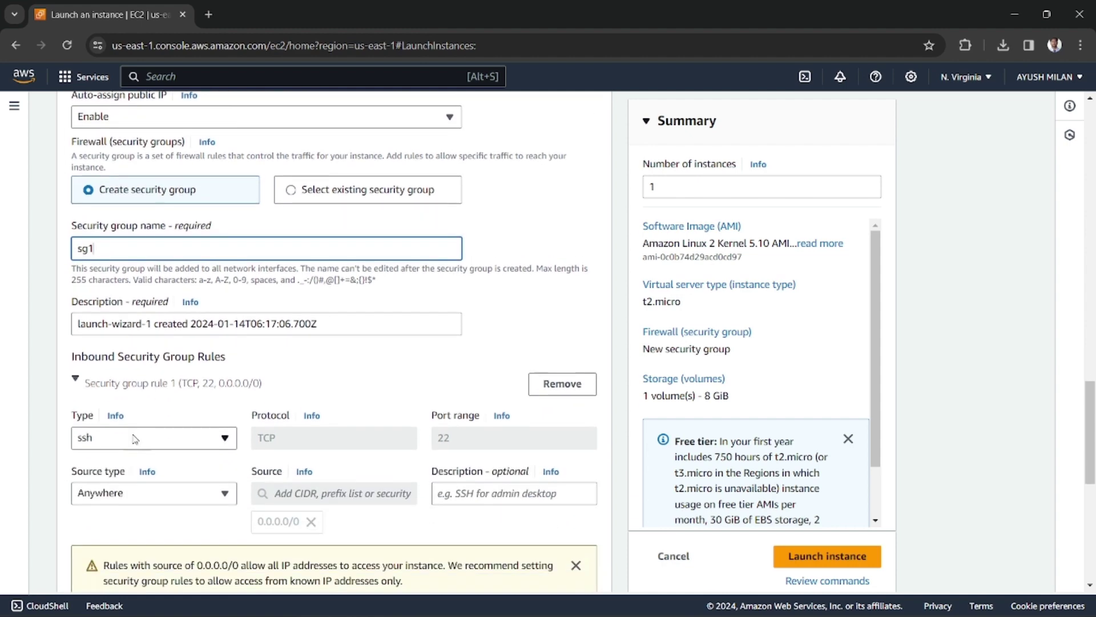
pyautogui.scroll(1, 152, 390)
pyautogui.moveTo(147, 398); pyautogui.dragTo(39, 404)
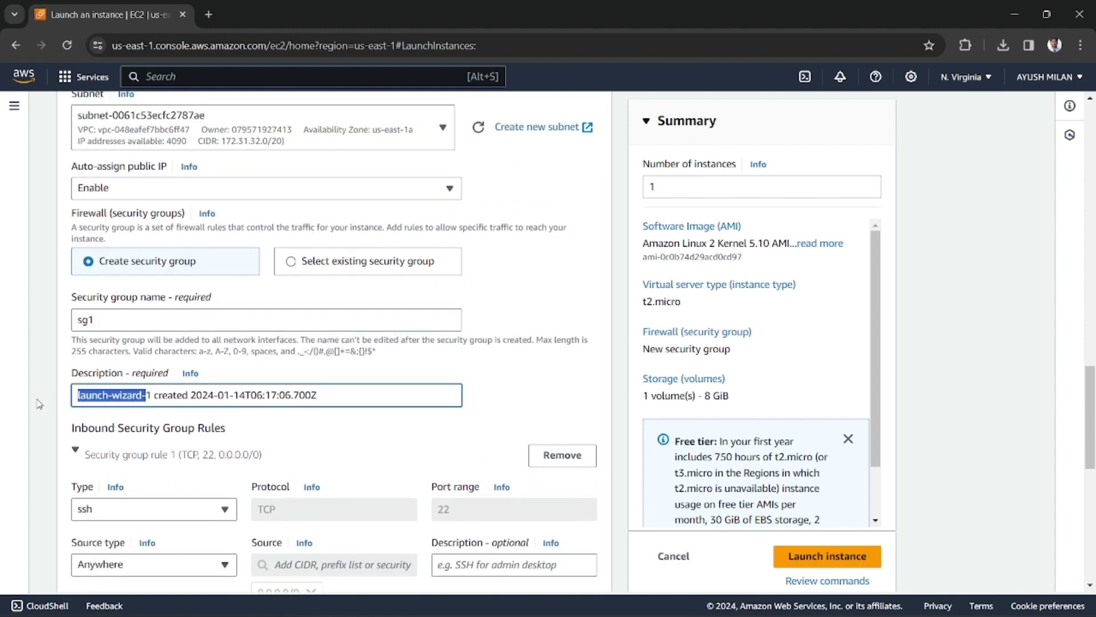
pyautogui.write('sg')
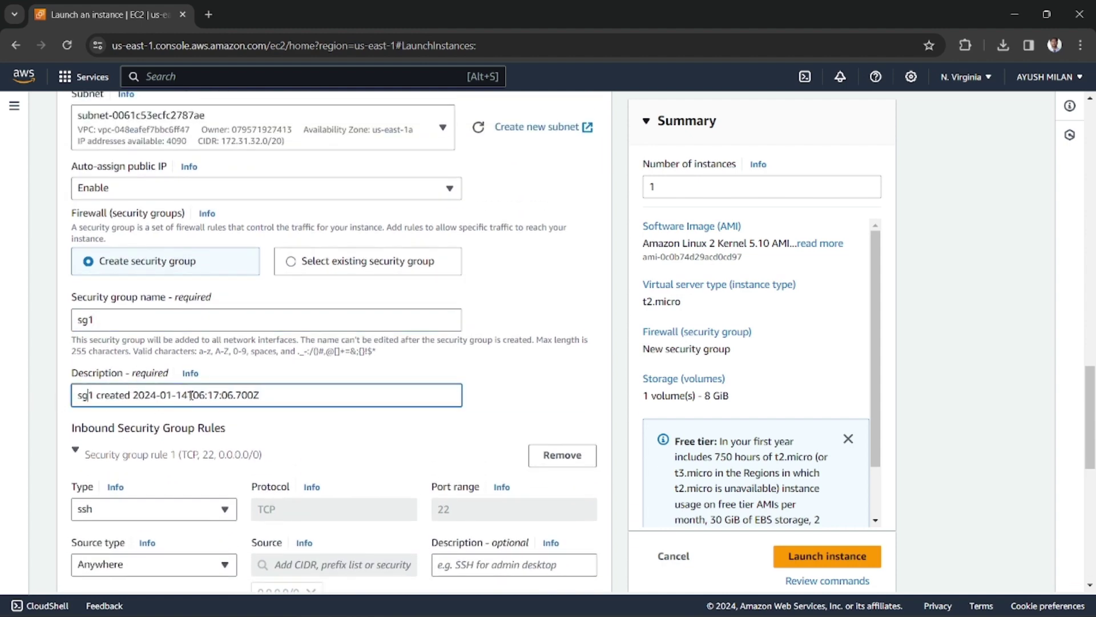
# Change the type of inbound security group rule 1 to HTTP
pyautogui.scroll(-2, 191, 394)
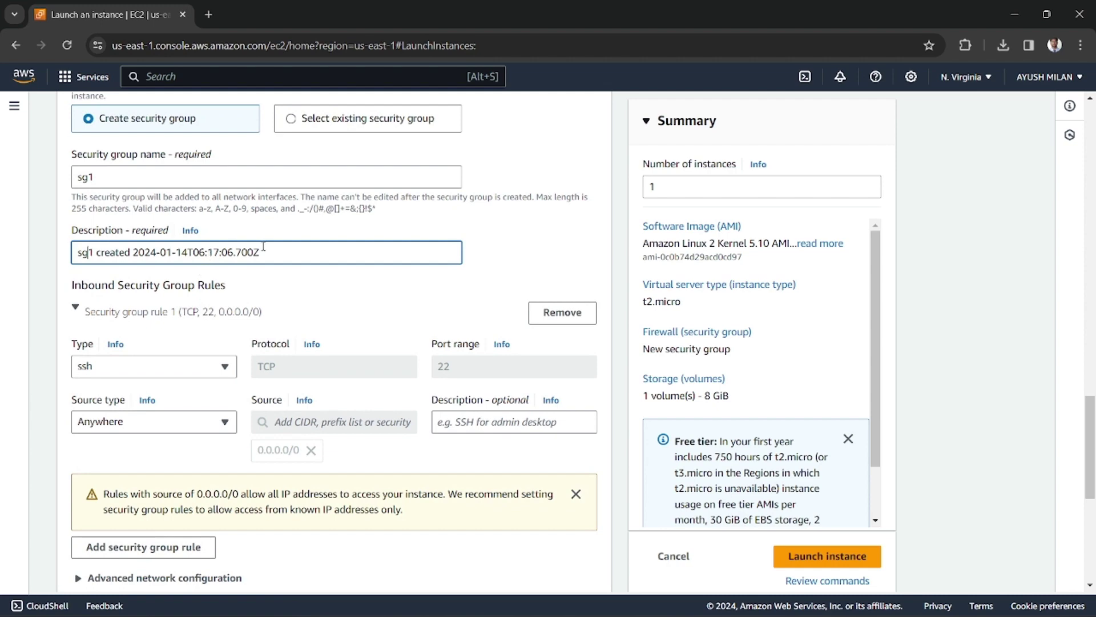
pyautogui.scroll(-3, 196, 270)
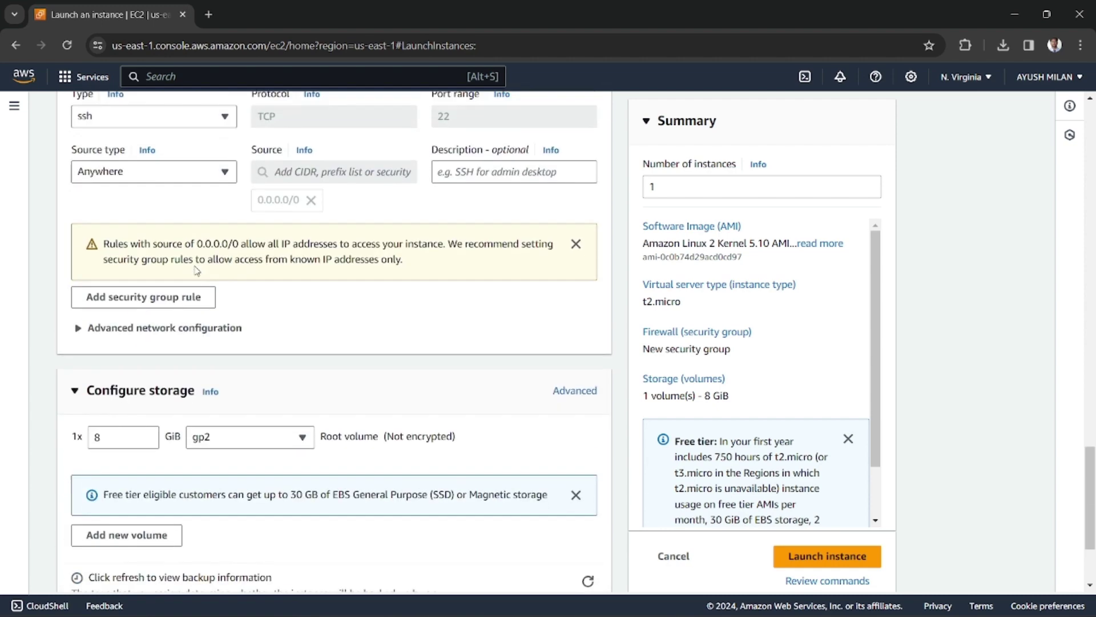
pyautogui.scroll(2, 194, 269)
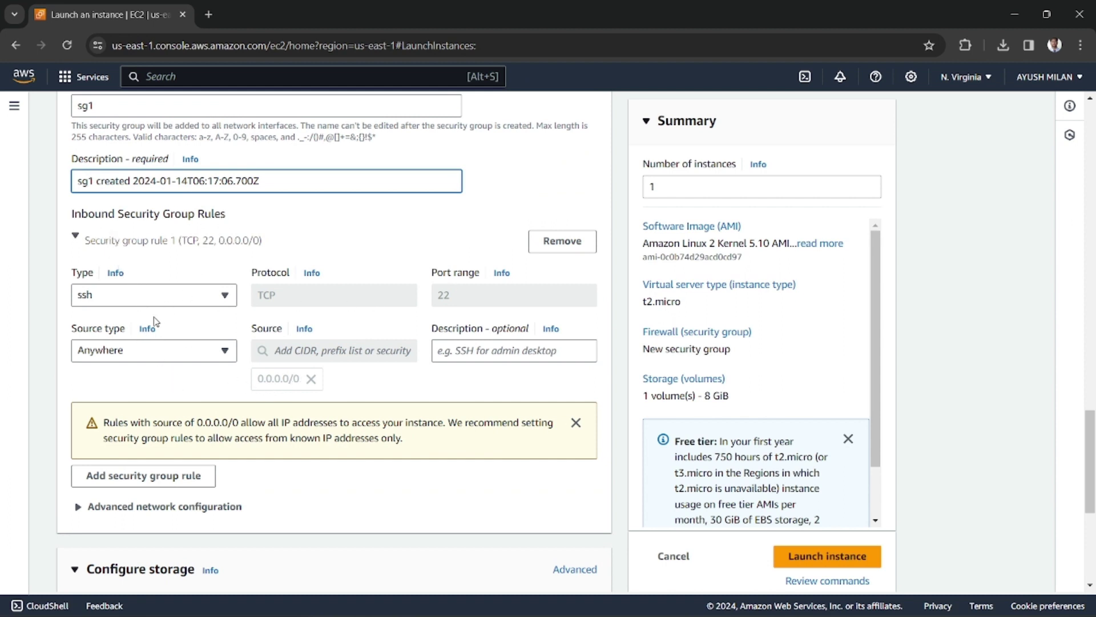
pyautogui.click(225, 296)
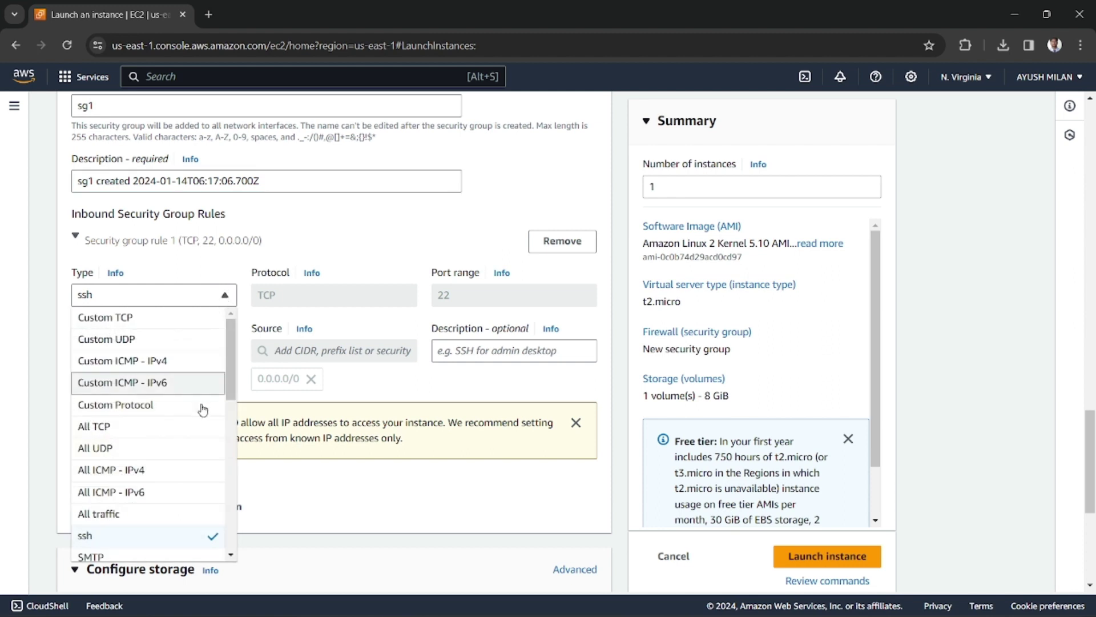
pyautogui.scroll(-5, 148, 446)
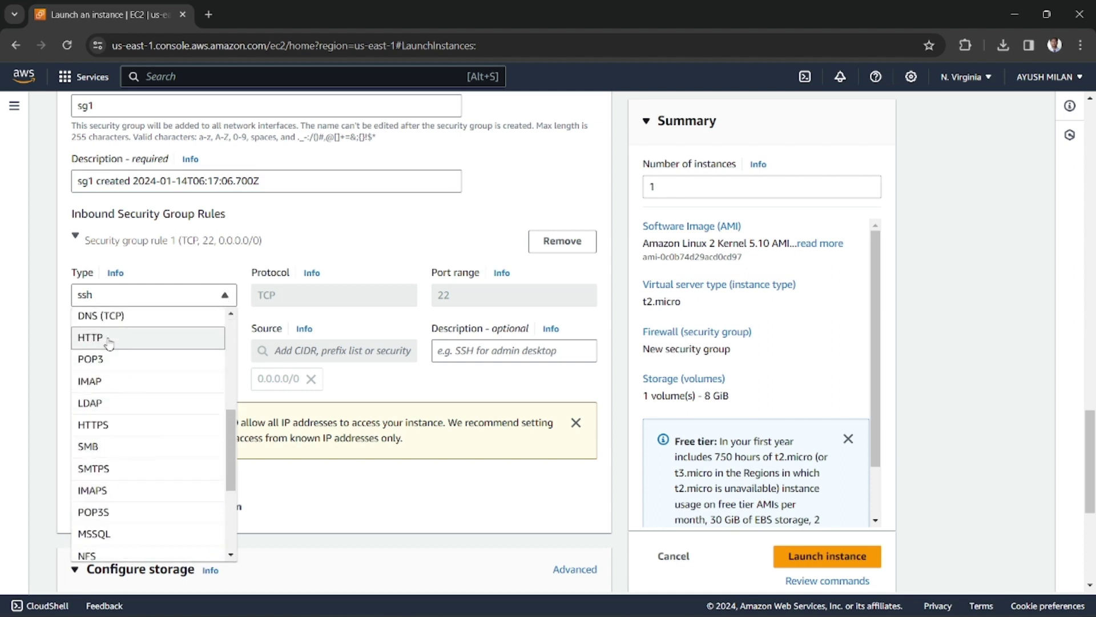
pyautogui.click(148, 338)
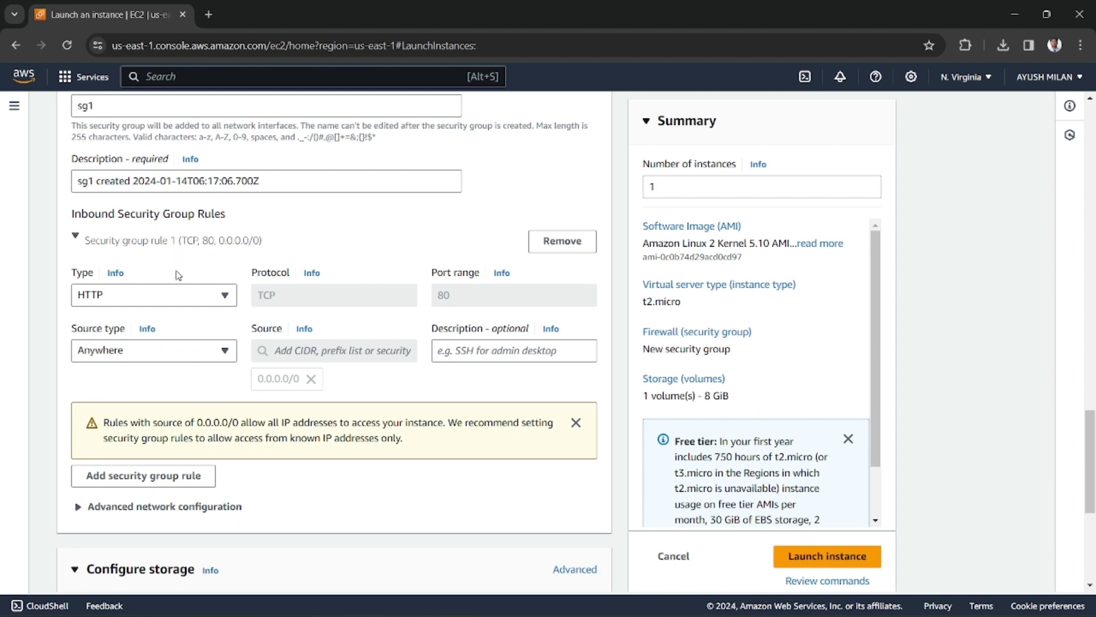
# Choose General purpose SSD (gp2) as the root volume's type in the storage configuration
pyautogui.scroll(3, 195, 356)
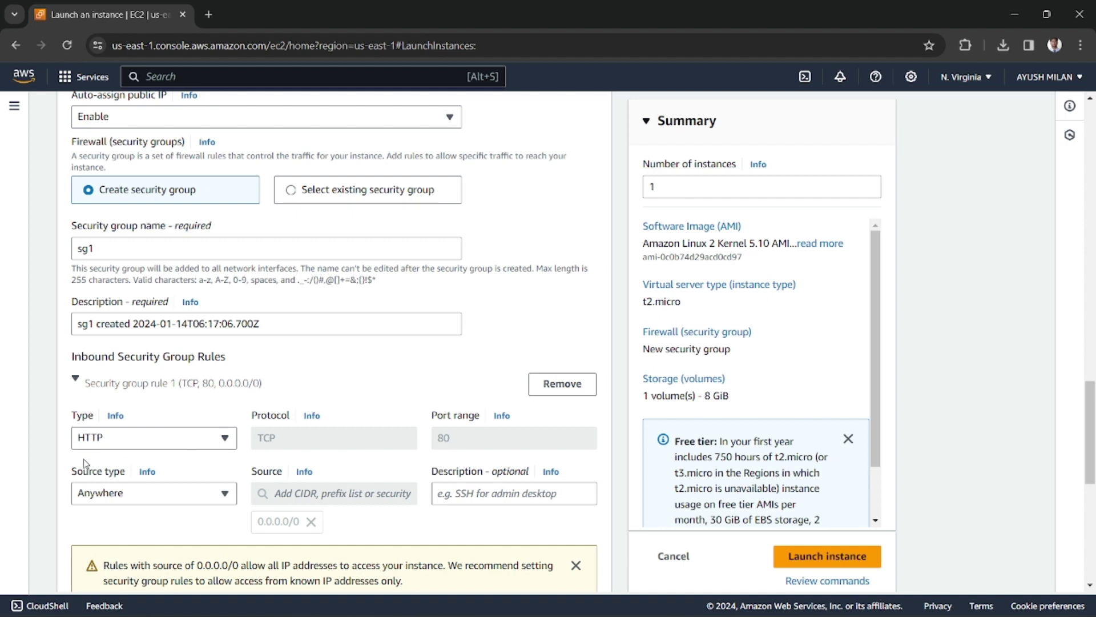
pyautogui.scroll(-1, 142, 452)
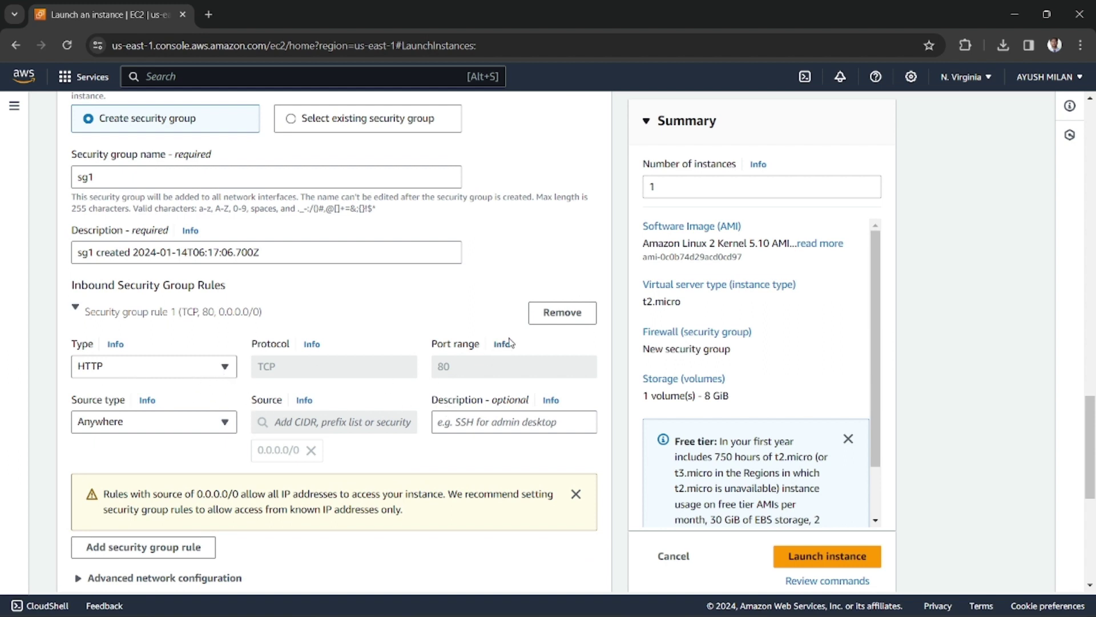
pyautogui.scroll(-2, 285, 391)
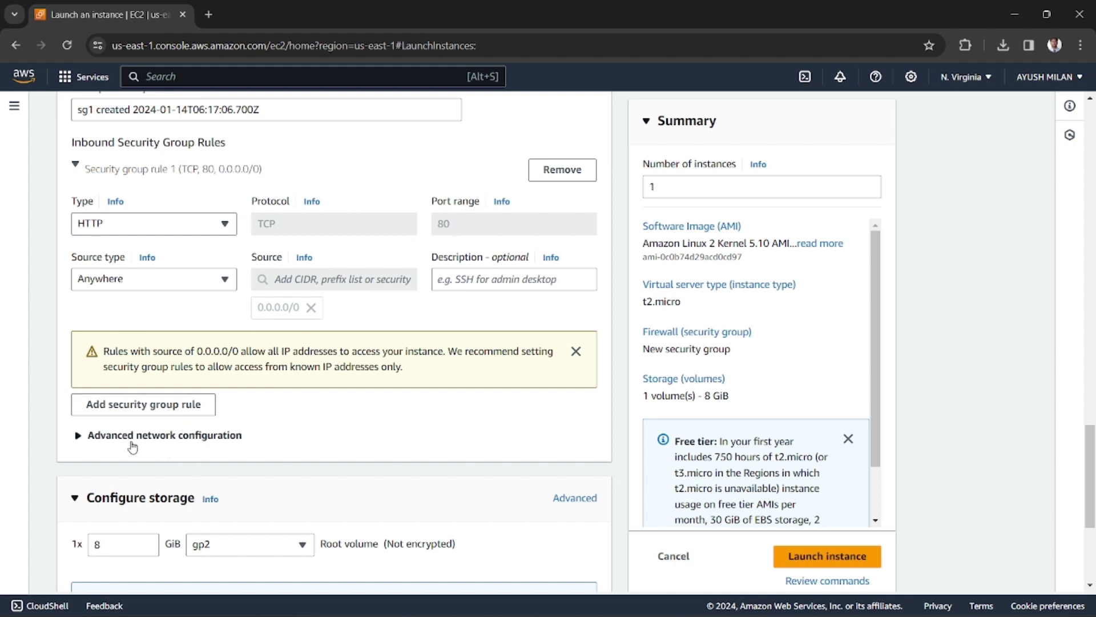
pyautogui.scroll(-1, 142, 443)
pyautogui.scroll(-5, 142, 443)
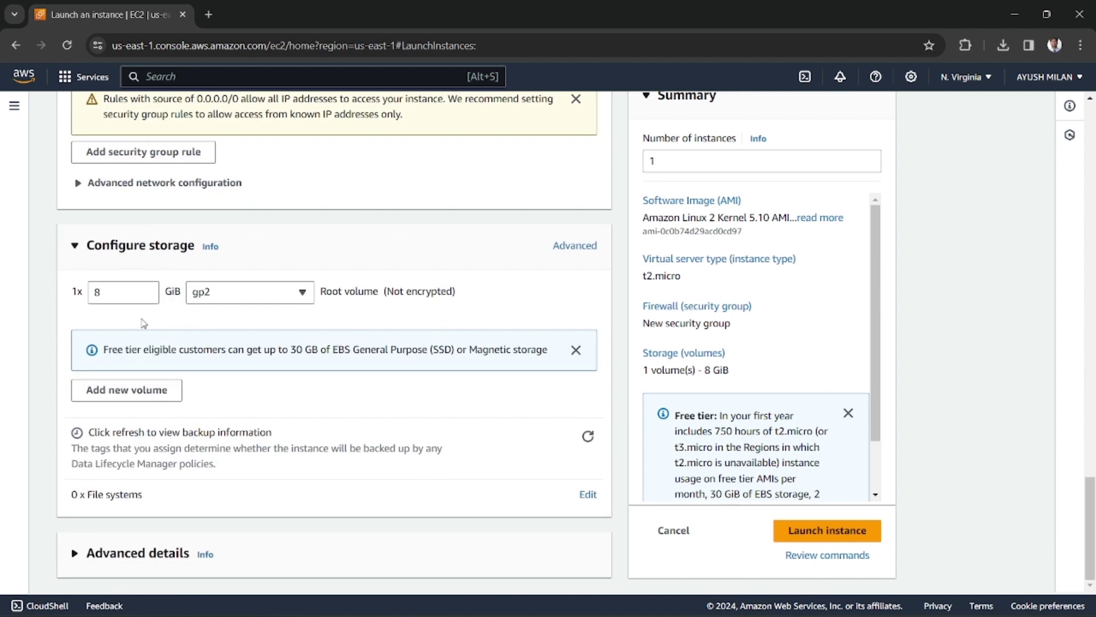
pyautogui.click(278, 299)
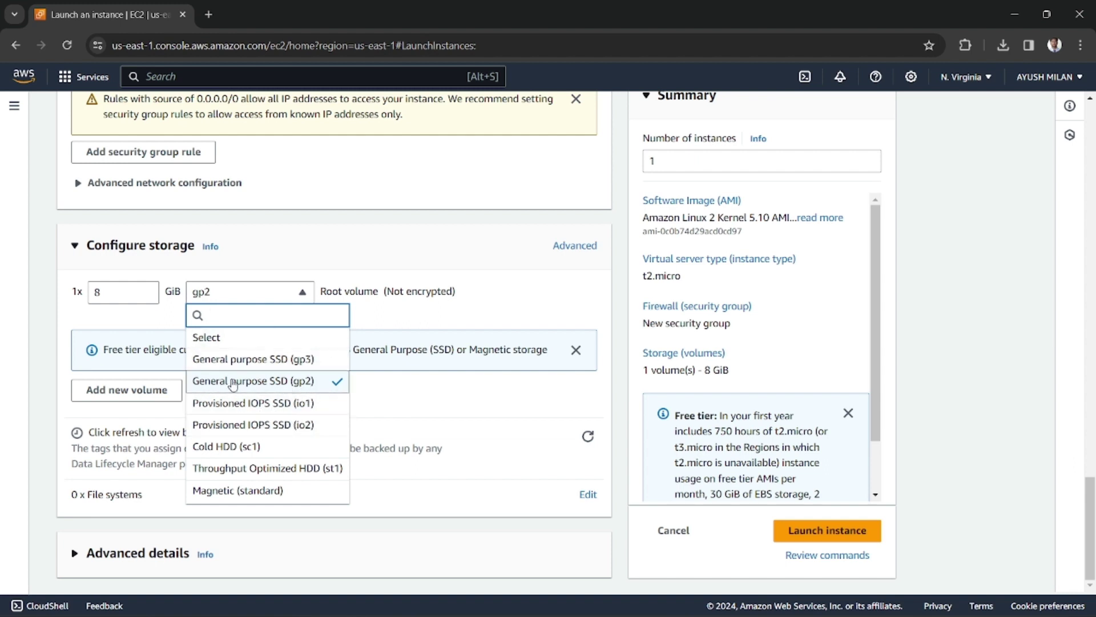
pyautogui.click(285, 382)
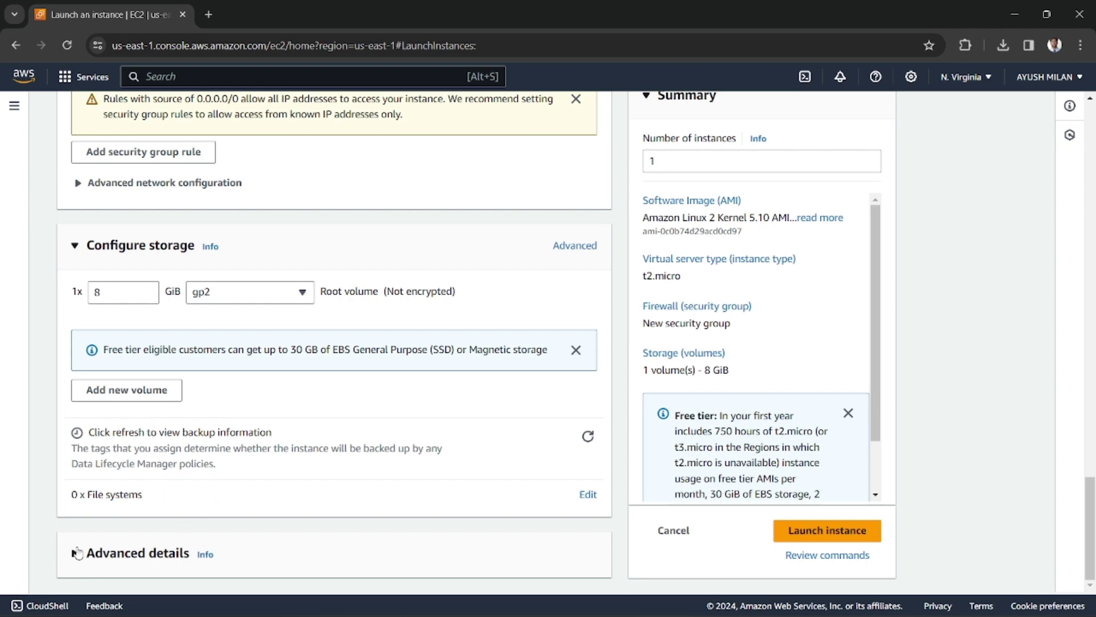
pyautogui.click(77, 552)
pyautogui.scroll(-3, 260, 408)
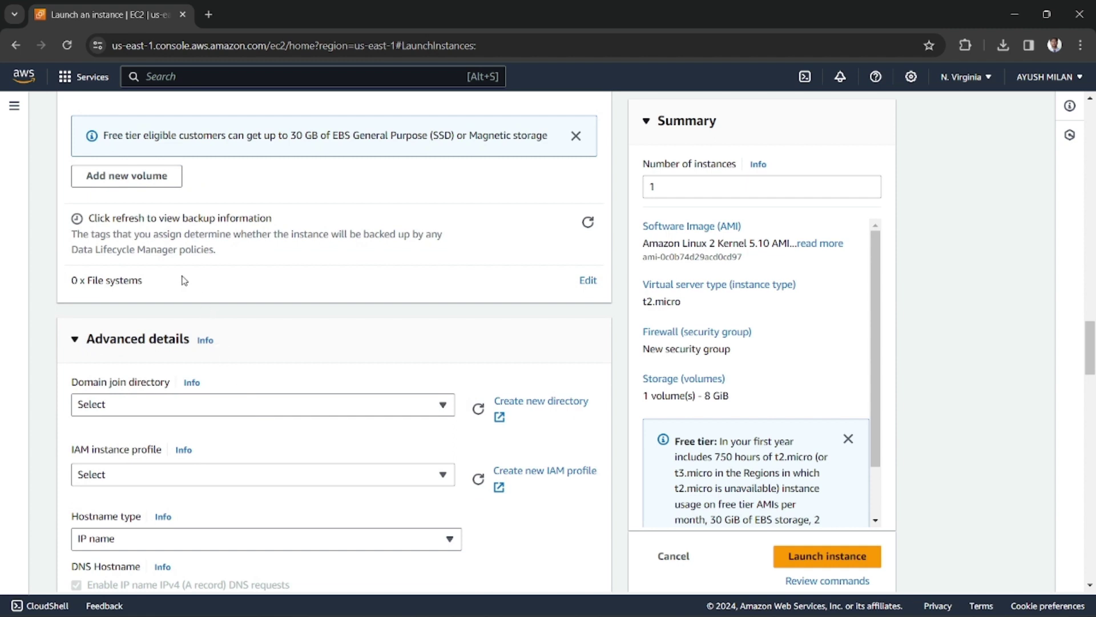
pyautogui.scroll(-1, 200, 363)
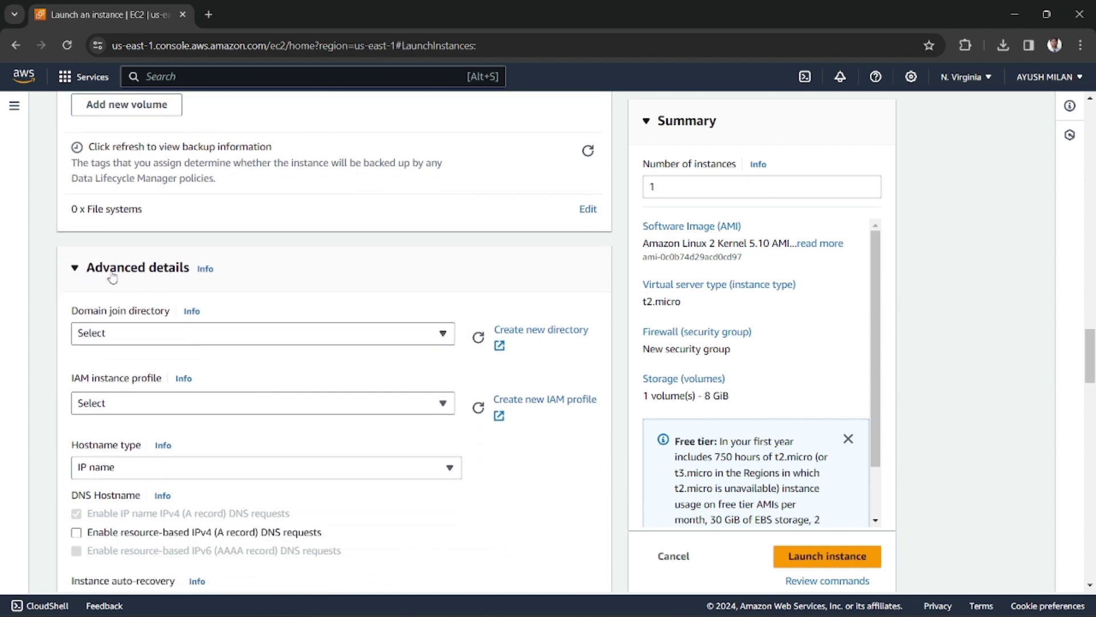
pyautogui.click(79, 270)
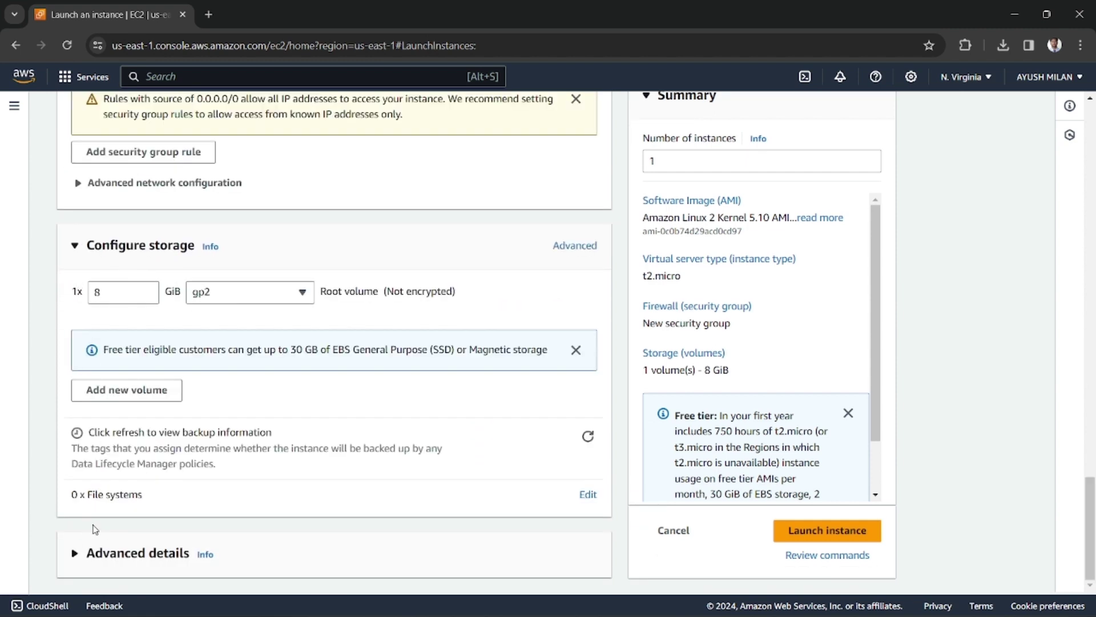
# Expand the advanced details of the instance and locate the optional User data section
pyautogui.click(75, 553)
pyautogui.scroll(-4, 218, 457)
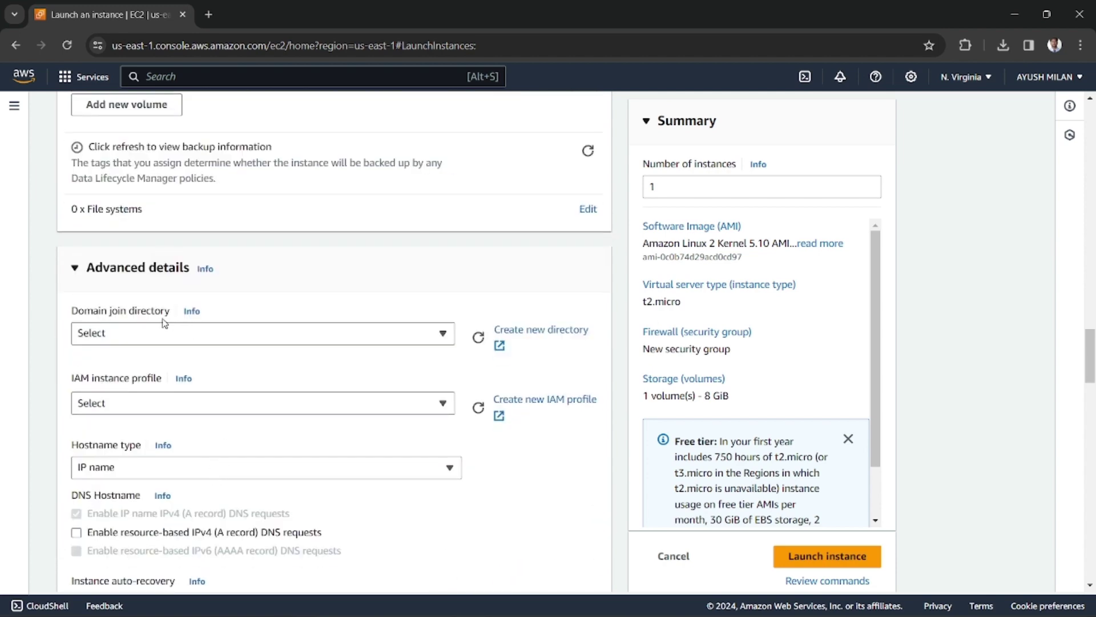
pyautogui.scroll(-1, 163, 437)
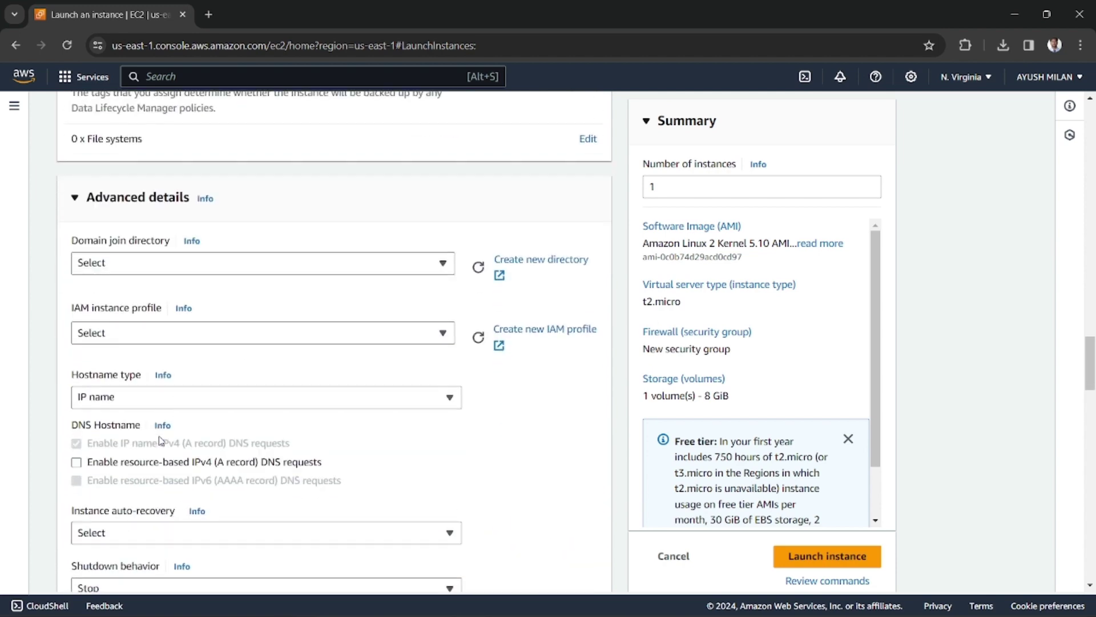
pyautogui.scroll(-5, 165, 403)
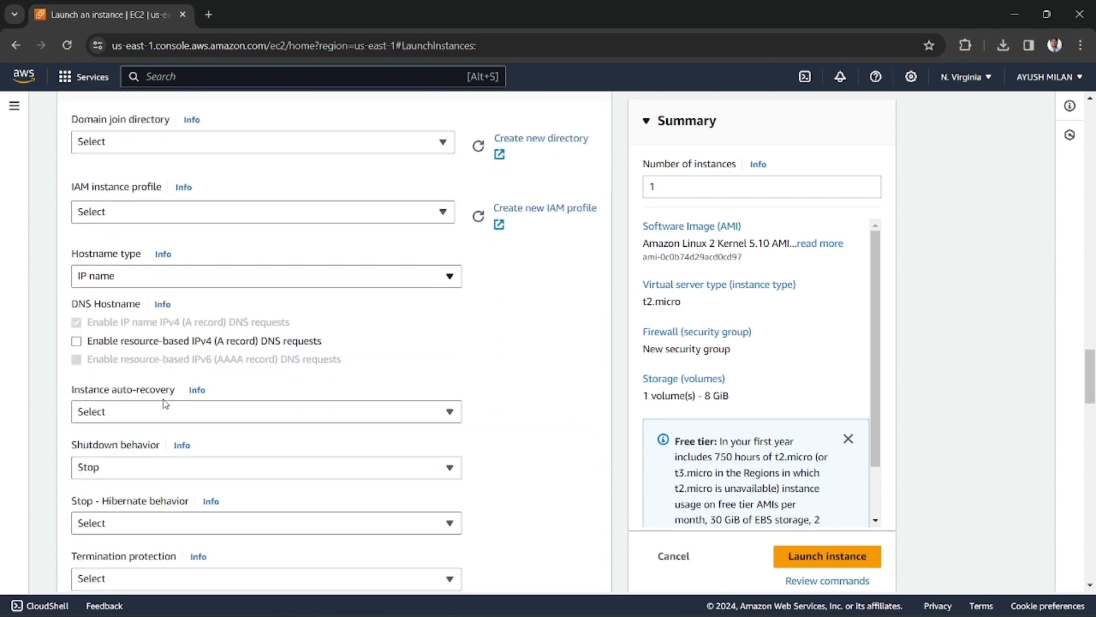
pyautogui.scroll(-2, 221, 311)
pyautogui.scroll(-10, 223, 304)
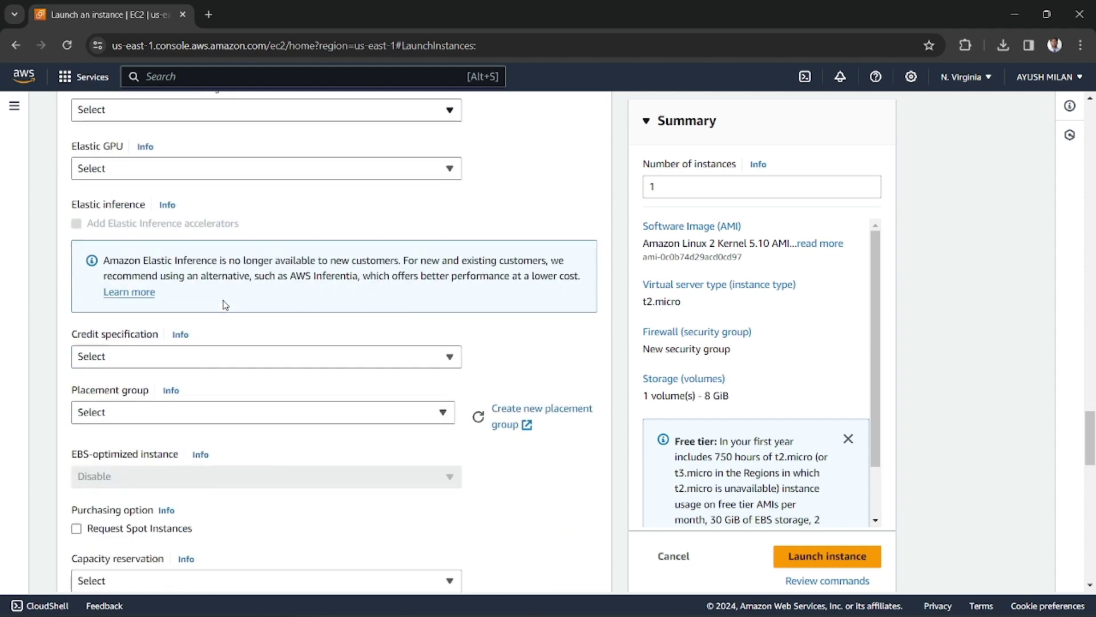
pyautogui.scroll(-6, 224, 304)
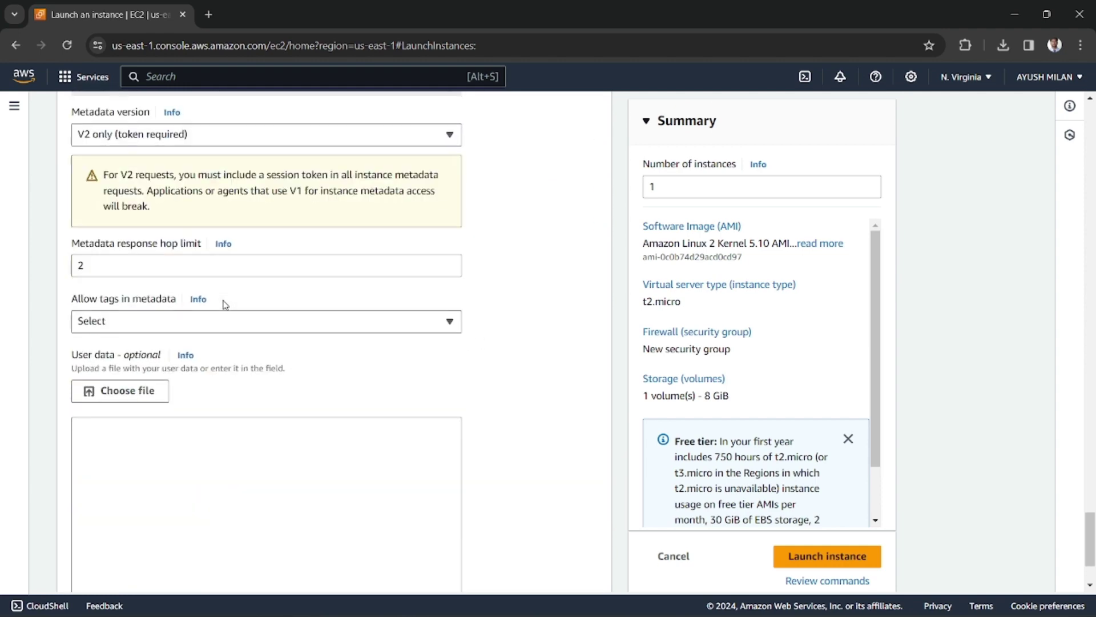
pyautogui.scroll(1, 200, 368)
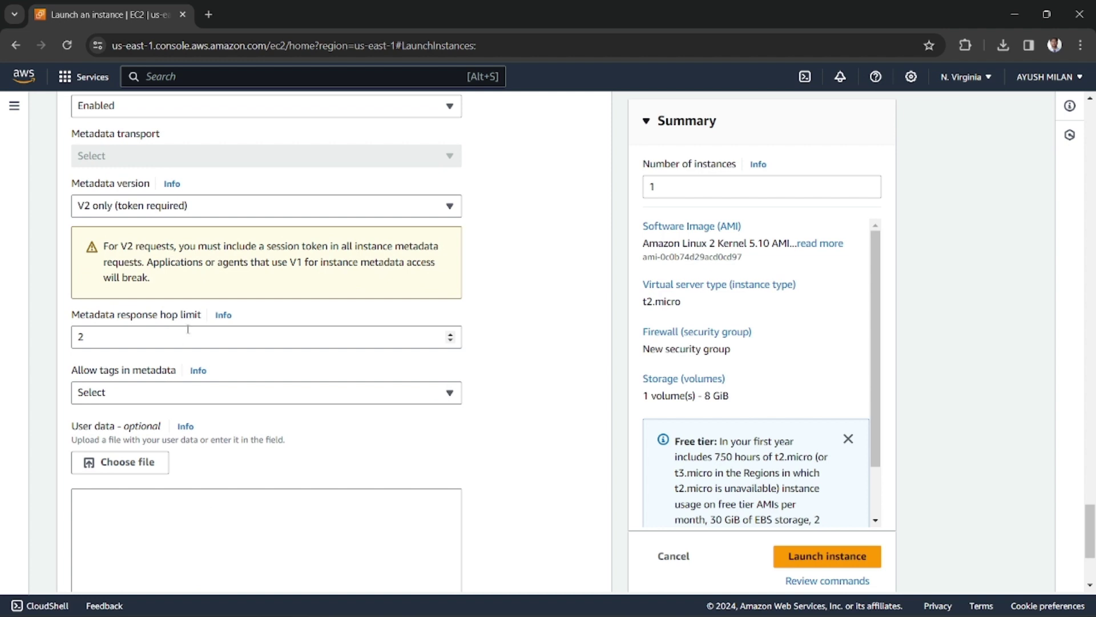
pyautogui.scroll(-2, 169, 383)
# Highlight the User data label and activate its script field for entry
pyautogui.moveTo(78, 288); pyautogui.dragTo(116, 284)
pyautogui.click(117, 288)
pyautogui.click(80, 288)
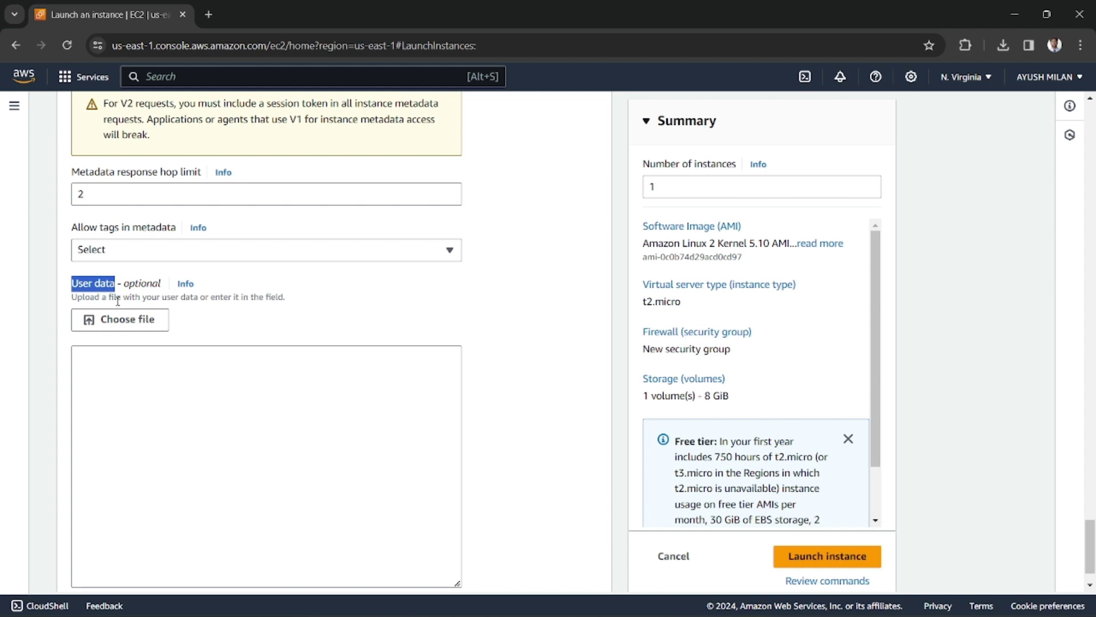
pyautogui.click(99, 286)
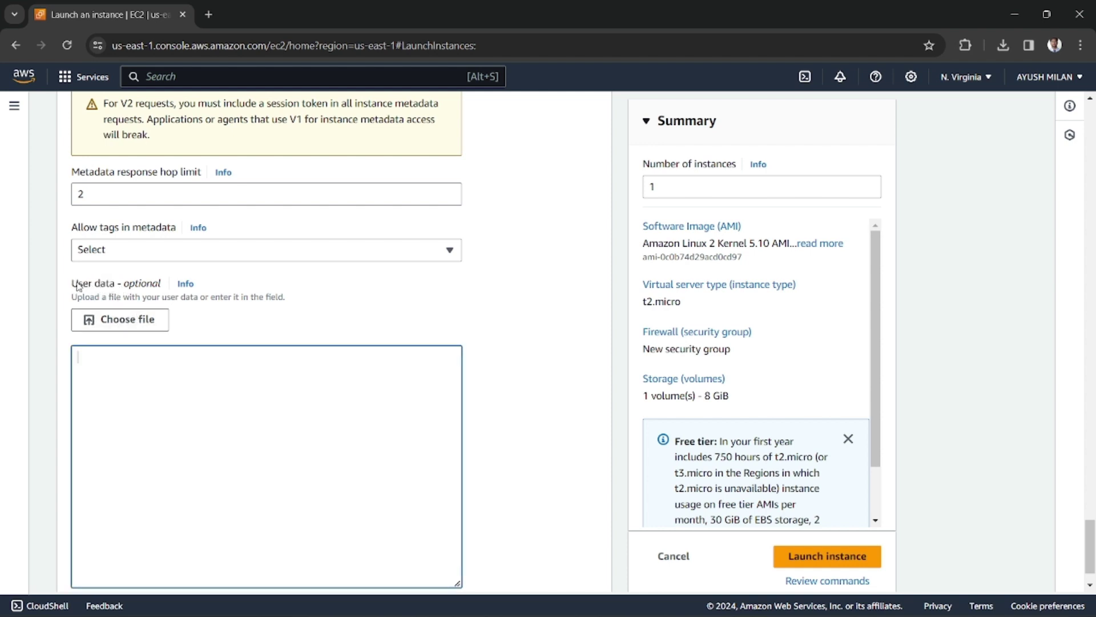
pyautogui.moveTo(73, 284); pyautogui.dragTo(114, 284)
pyautogui.click(94, 284)
# Switch to the user-data script in Visual Studio Code and examine its yum update, httpd install and git install lines
pyautogui.hotkey('alt', 'Tab')
pyautogui.hotkey('alt', 'Tab')
pyautogui.hotkey('alt', 'Tab')
pyautogui.hotkey('alt', 'Tab')
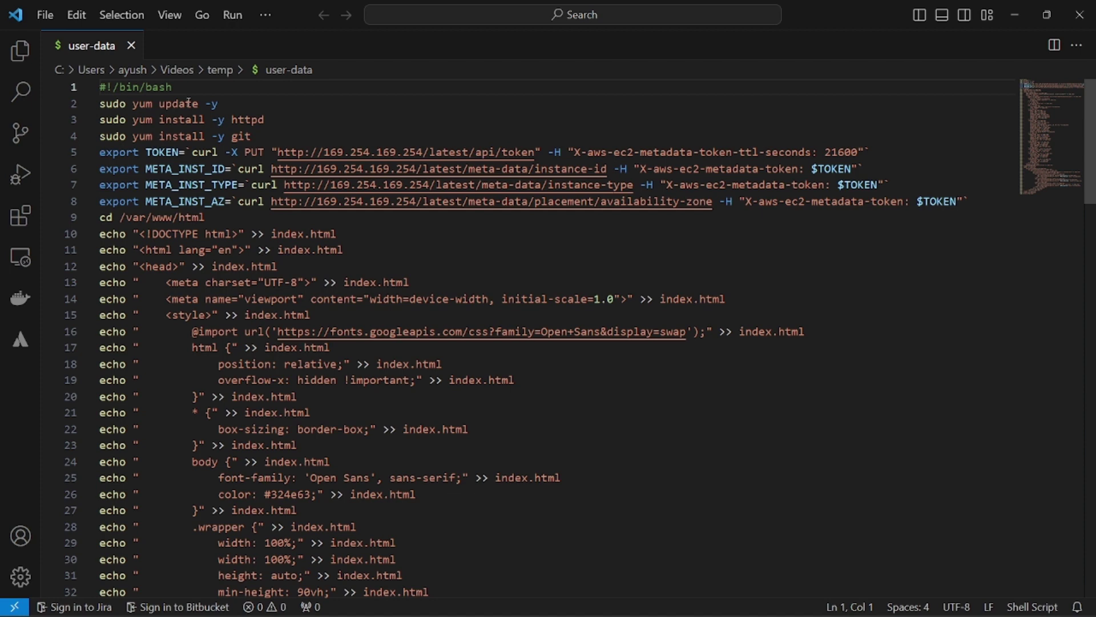
pyautogui.doubleClick(142, 103)
pyautogui.click(145, 104)
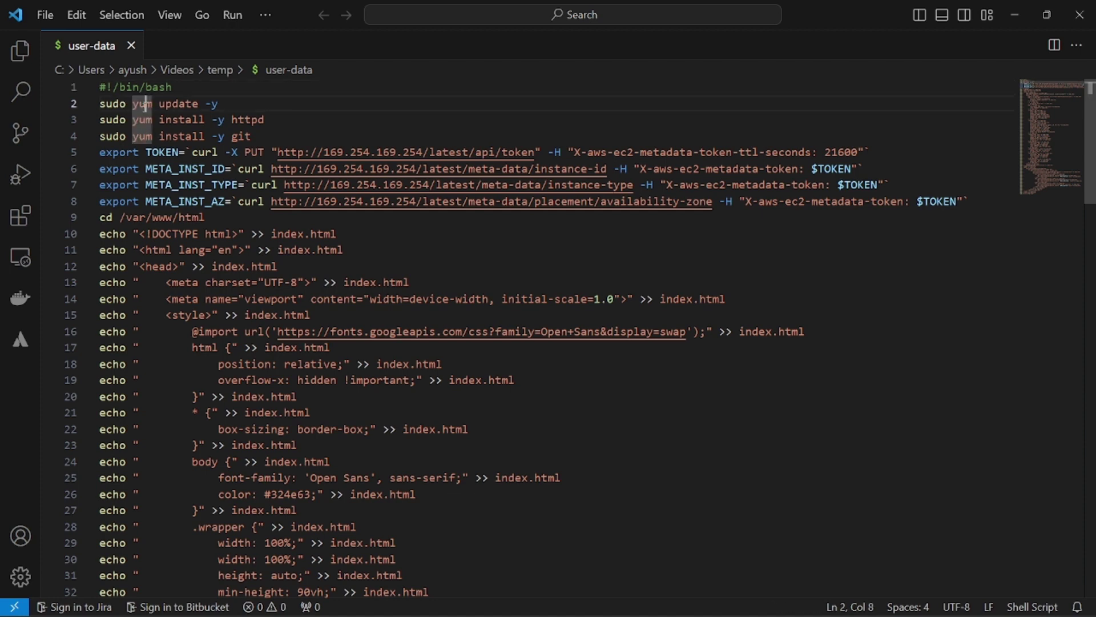
pyautogui.click(256, 103)
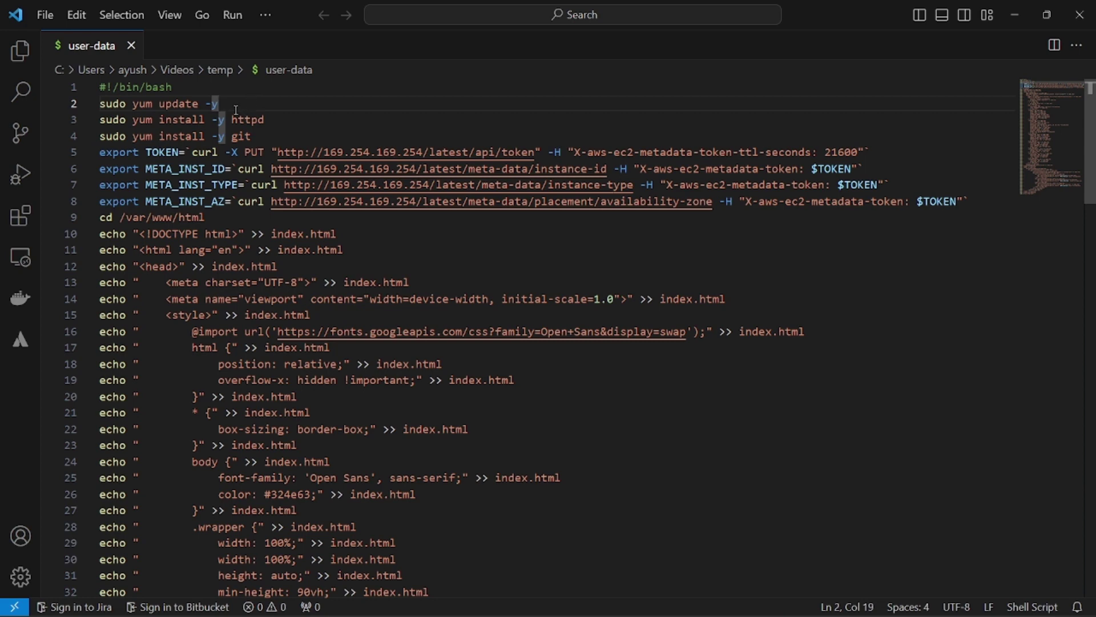
pyautogui.click(154, 121)
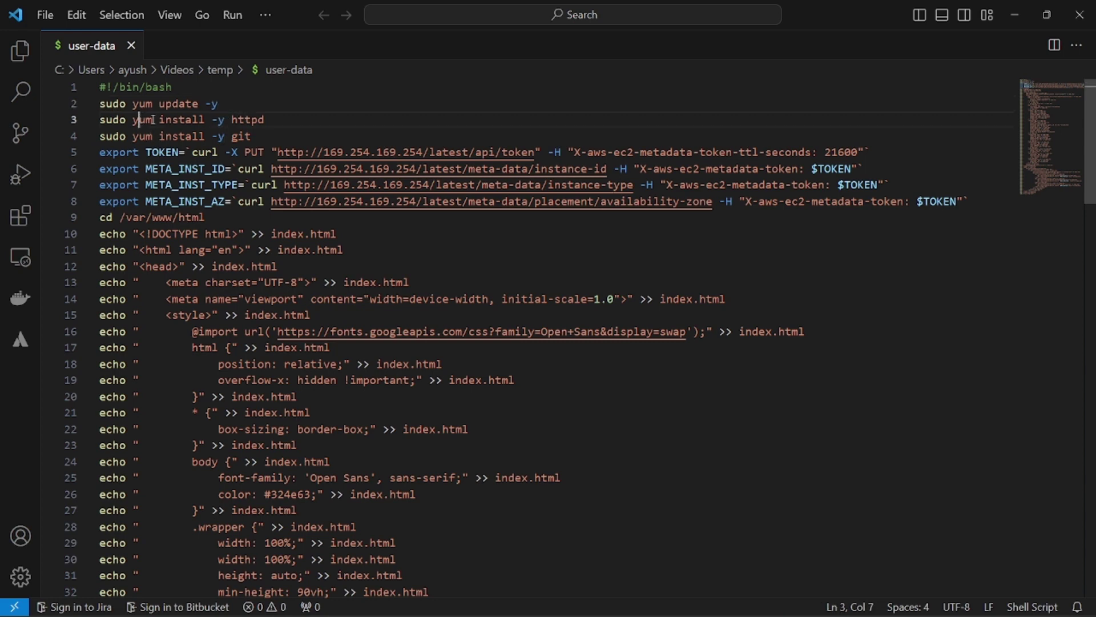
pyautogui.doubleClick(248, 119)
pyautogui.doubleClick(241, 137)
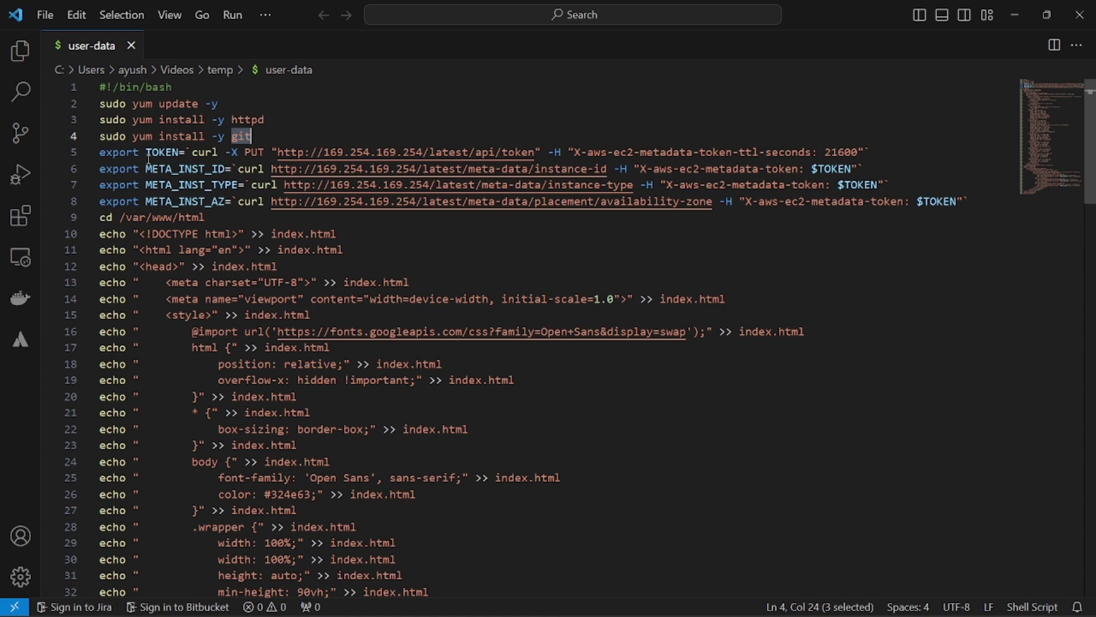
# Read the rest of the user-data script down to the httpd start command, and return to the EC2 launch form in Chrome
pyautogui.scroll(-1, 393, 224)
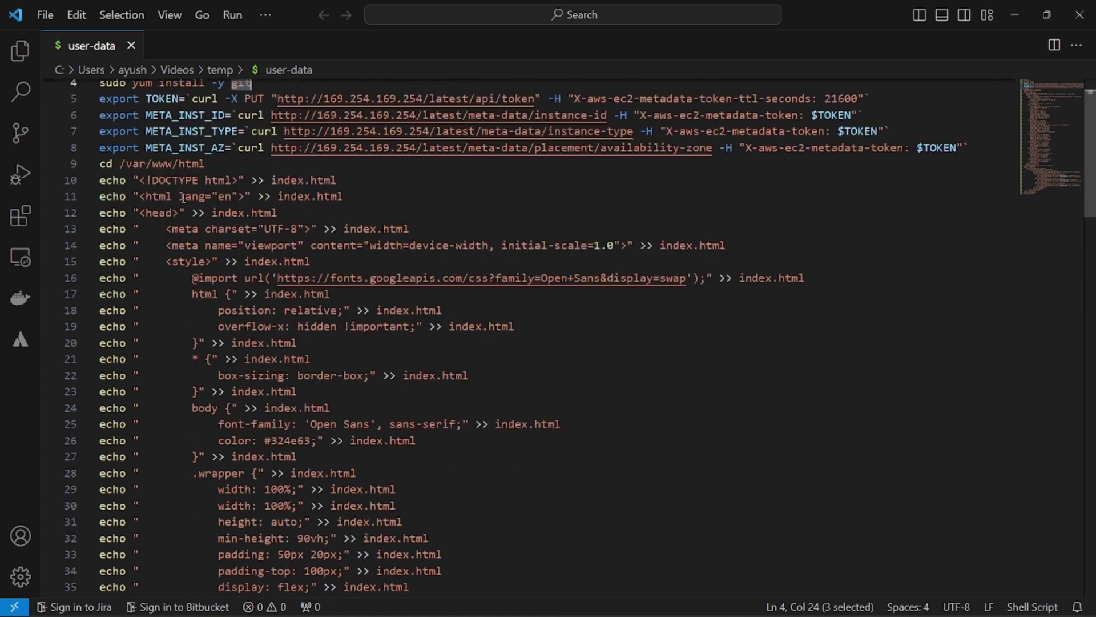
pyautogui.scroll(-1, 168, 180)
pyautogui.scroll(1, 155, 165)
pyautogui.scroll(-15, 194, 180)
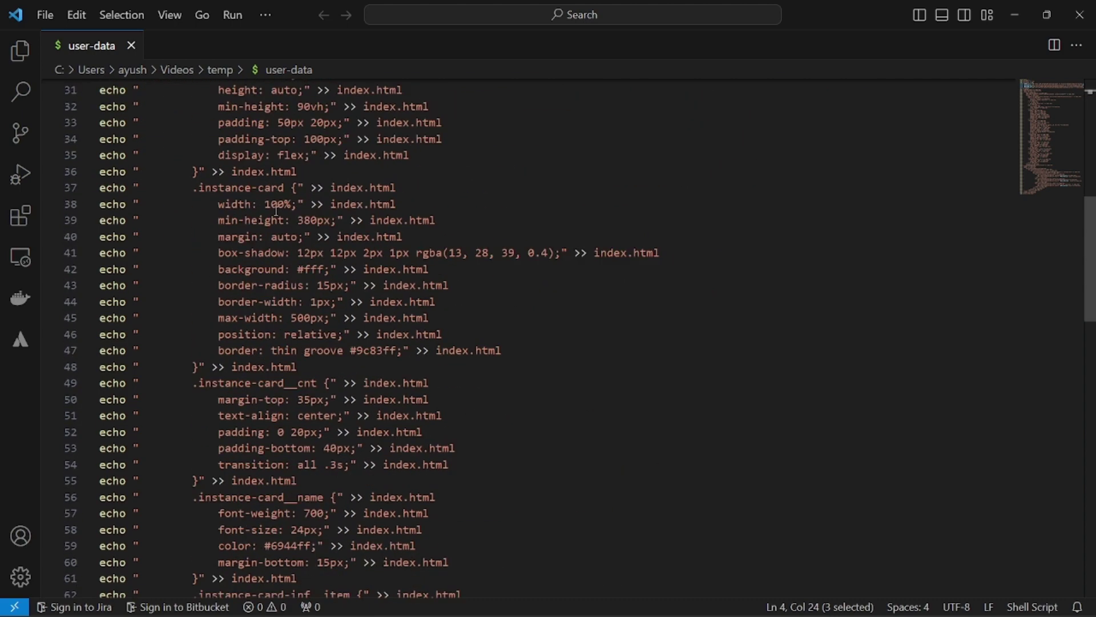
pyautogui.scroll(-6, 413, 246)
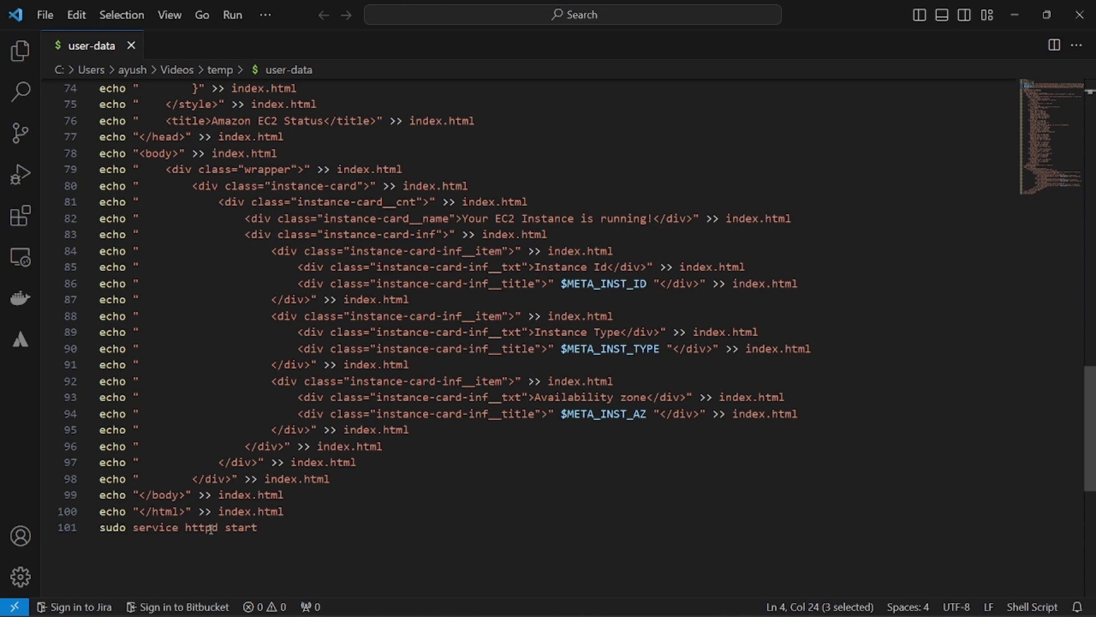
pyautogui.scroll(15, 250, 542)
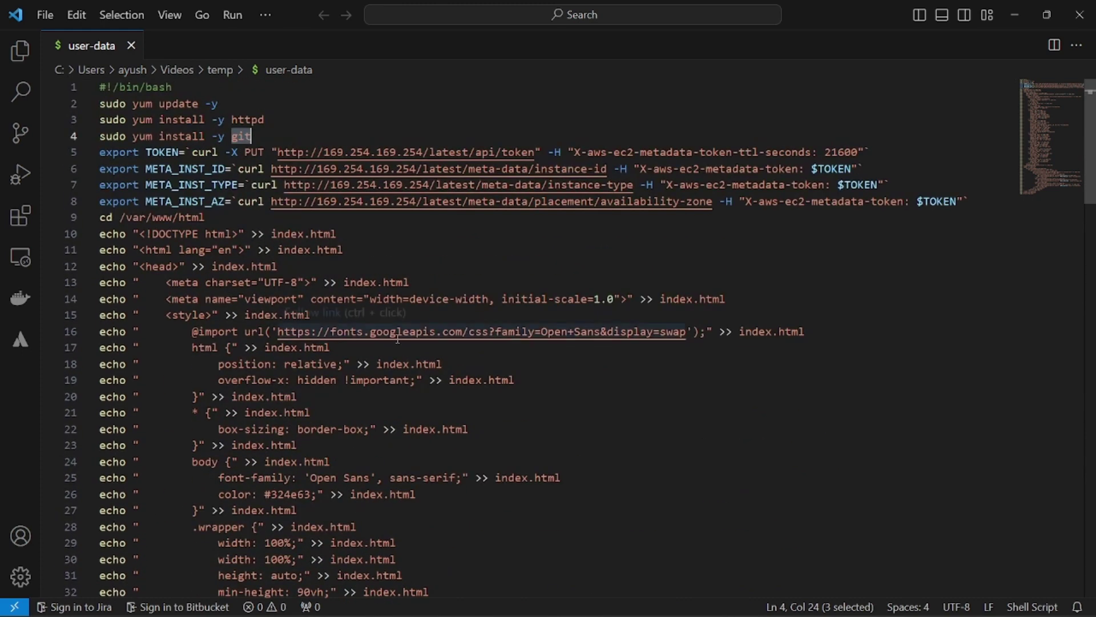
pyautogui.press('alt')
pyautogui.click(530, 269)
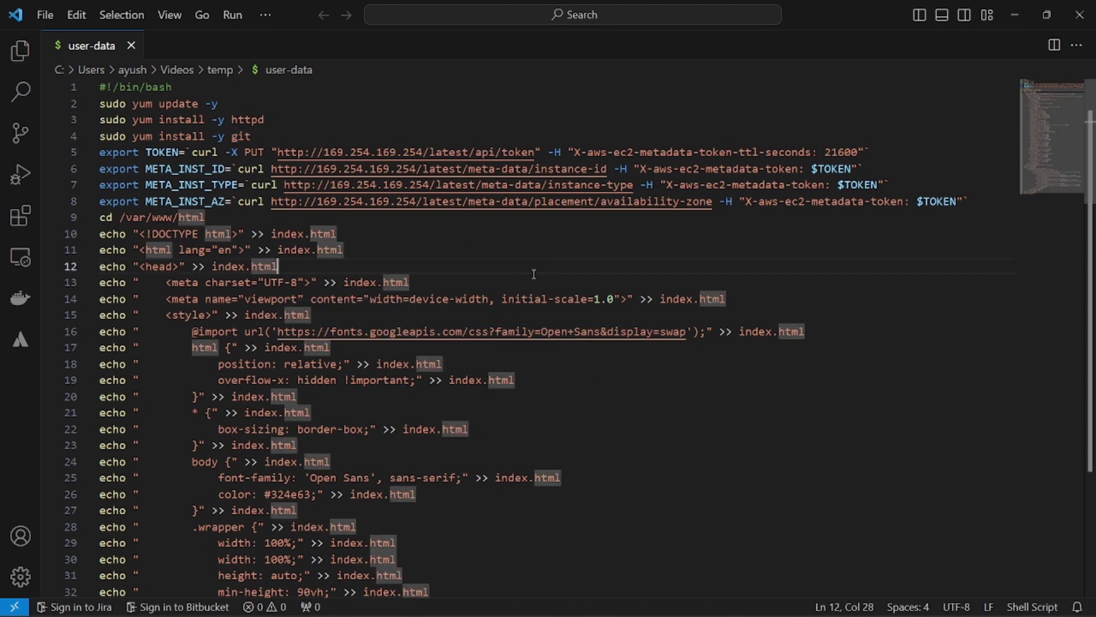
pyautogui.click(490, 247)
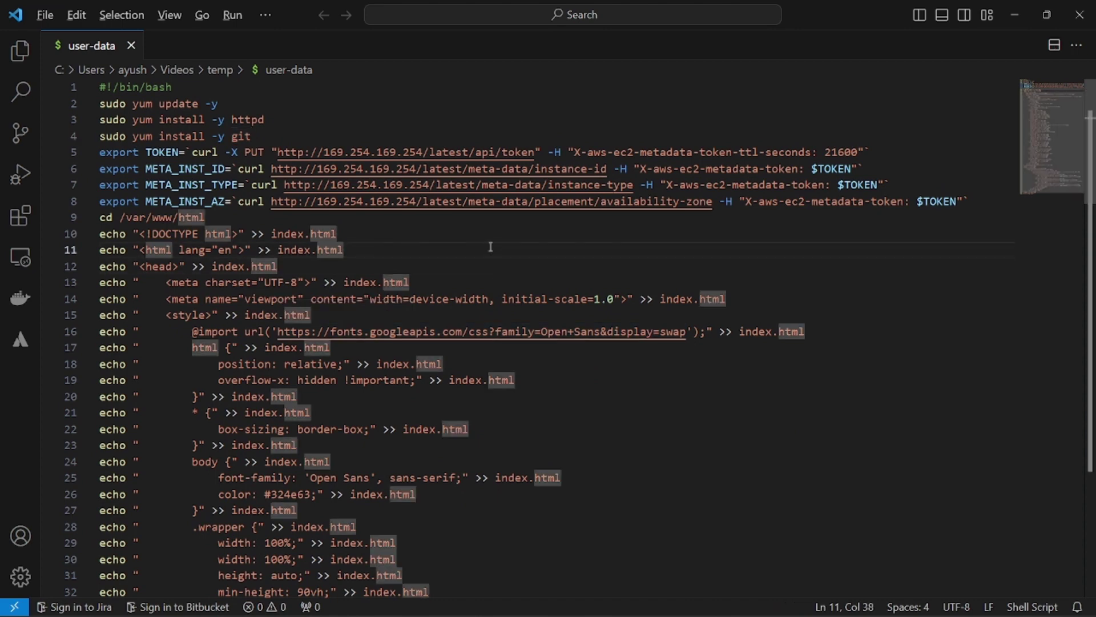
pyautogui.hotkey('alt', 'Tab')
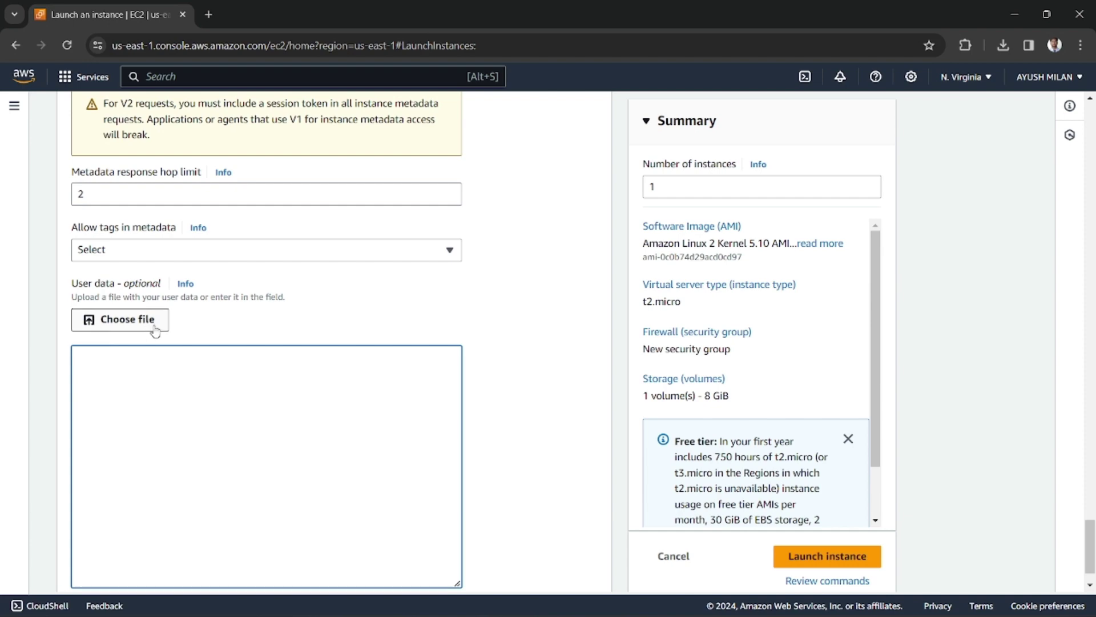
# Load the user-data file from the Videos temp folder into the User data field and check the loaded script
pyautogui.click(136, 323)
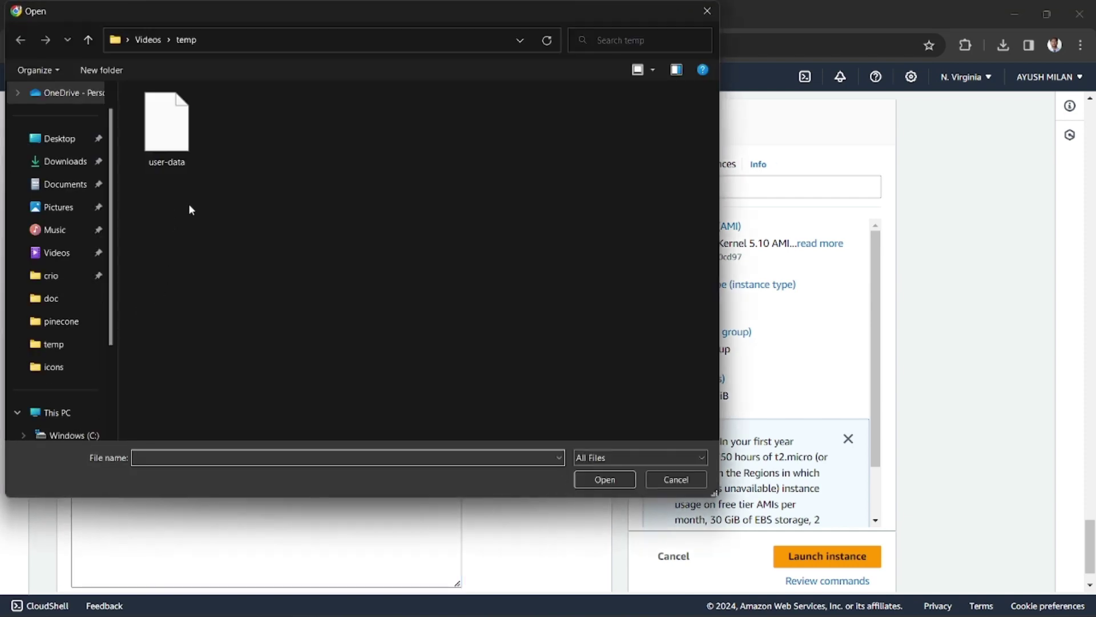
pyautogui.doubleClick(166, 126)
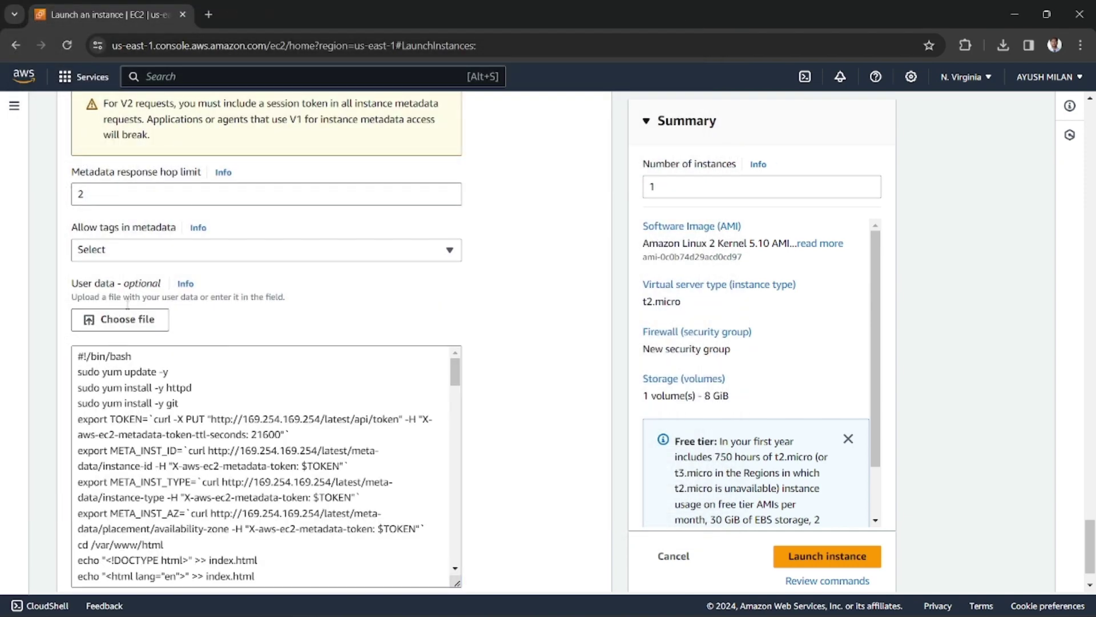
pyautogui.scroll(-1, 273, 293)
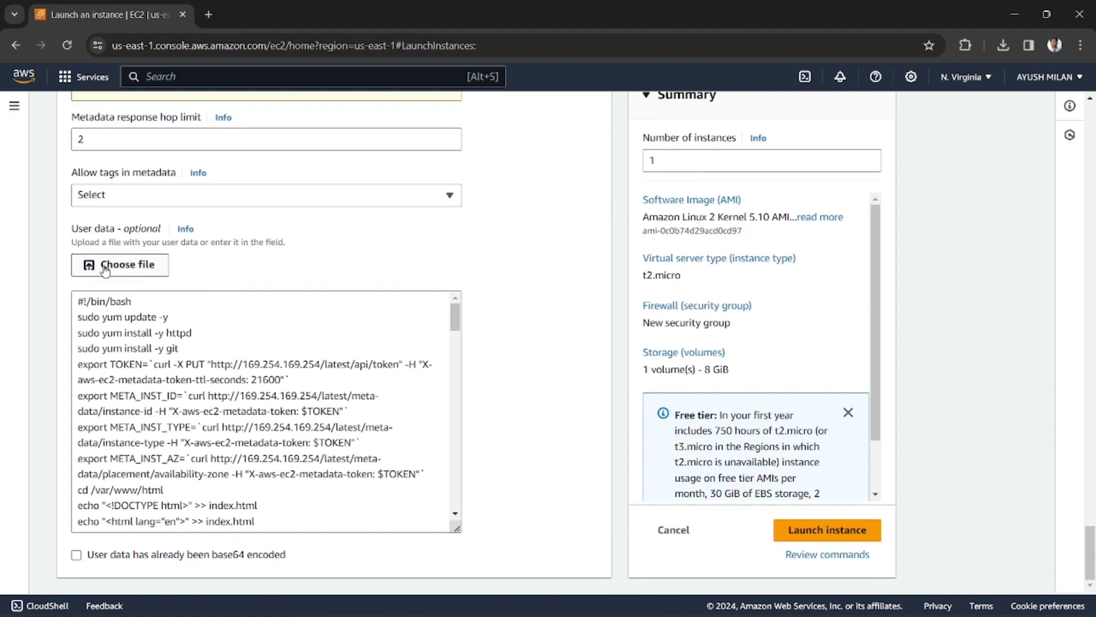
pyautogui.moveTo(462, 319); pyautogui.dragTo(509, 329)
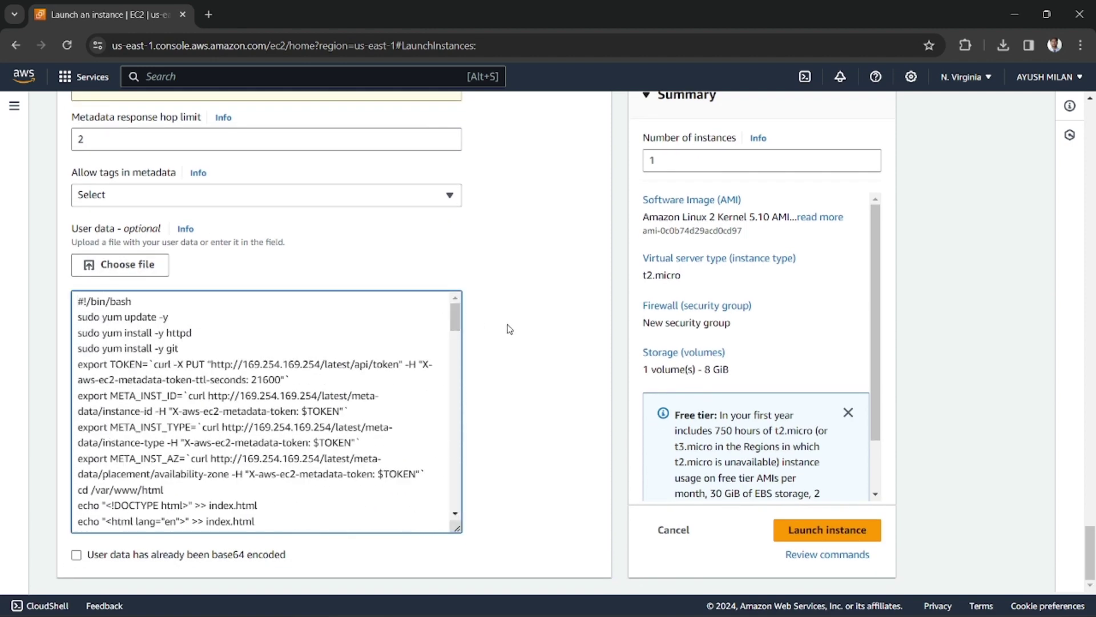
pyautogui.scroll(-7, 406, 451)
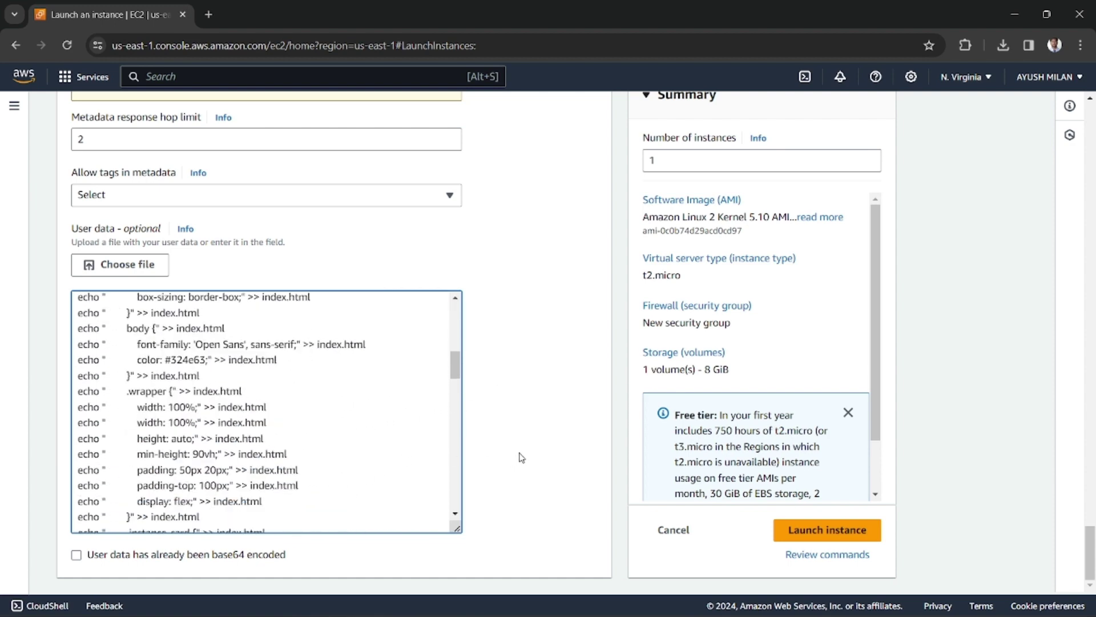
pyautogui.scroll(10, 489, 427)
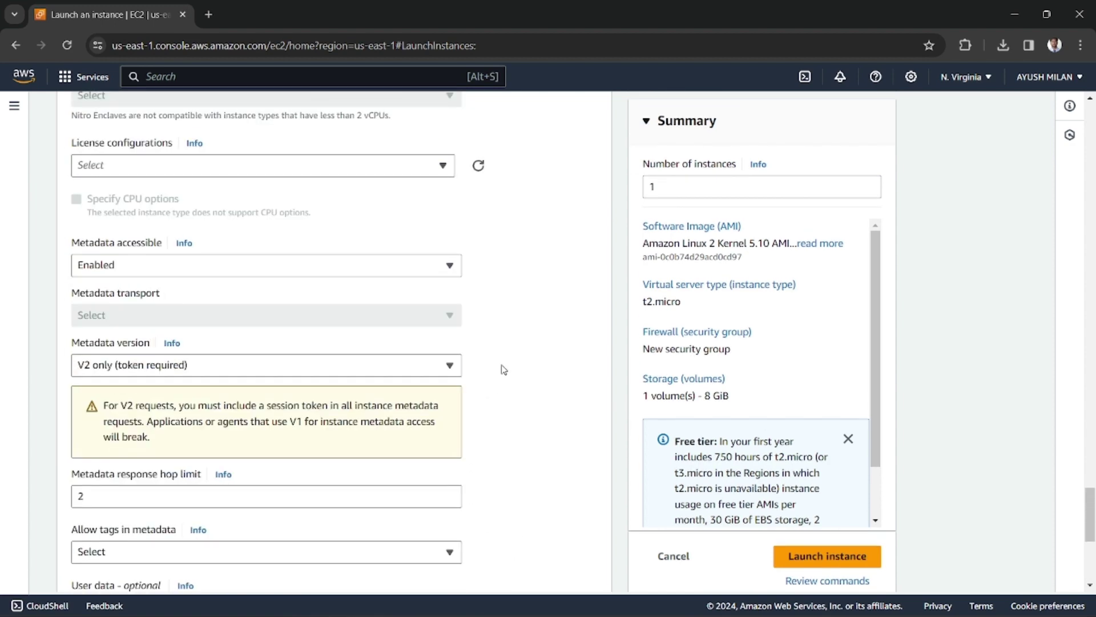
pyautogui.scroll(-10, 503, 370)
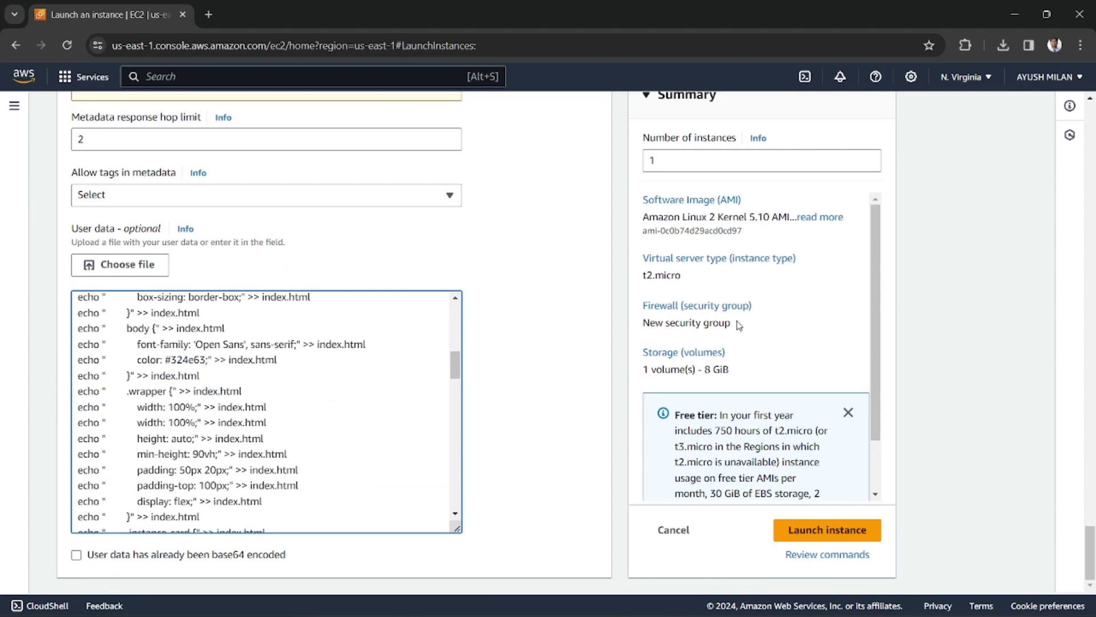
# Review the image, instance type, firewall and storage in the launch summary, and launch the instance
pyautogui.scroll(4, 739, 324)
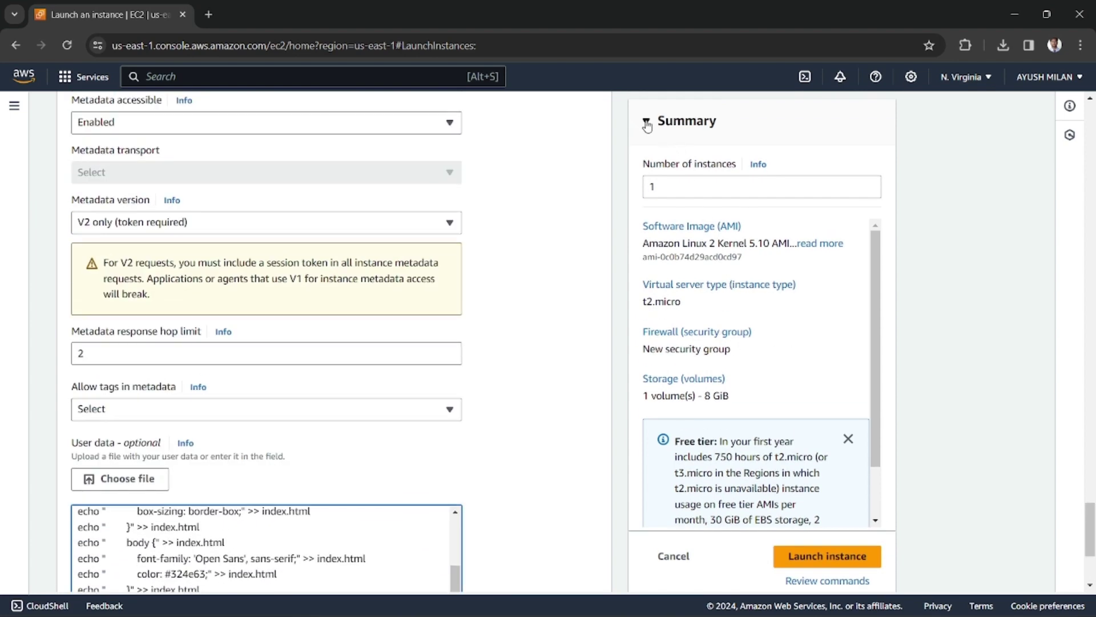
pyautogui.scroll(-2, 699, 272)
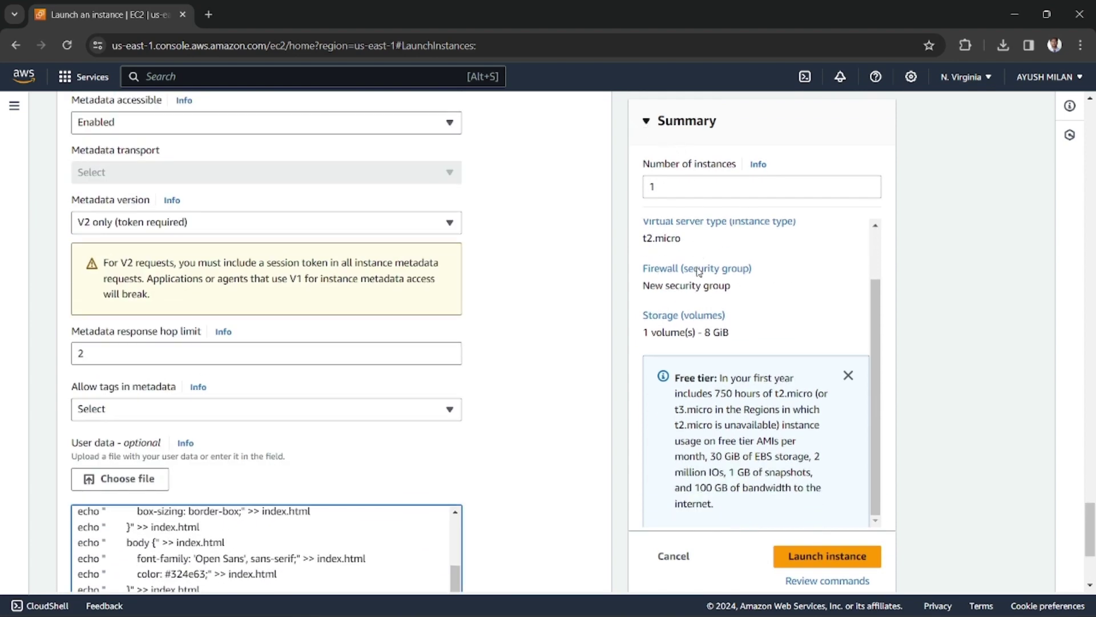
pyautogui.scroll(2, 699, 272)
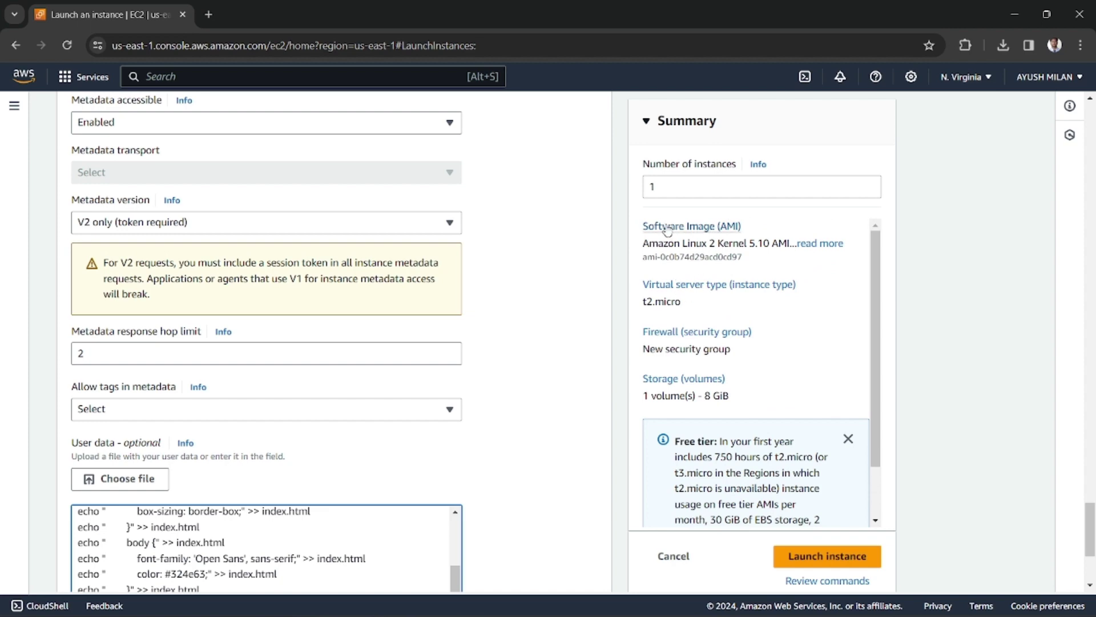
pyautogui.scroll(-4, 710, 348)
pyautogui.scroll(-2, 710, 348)
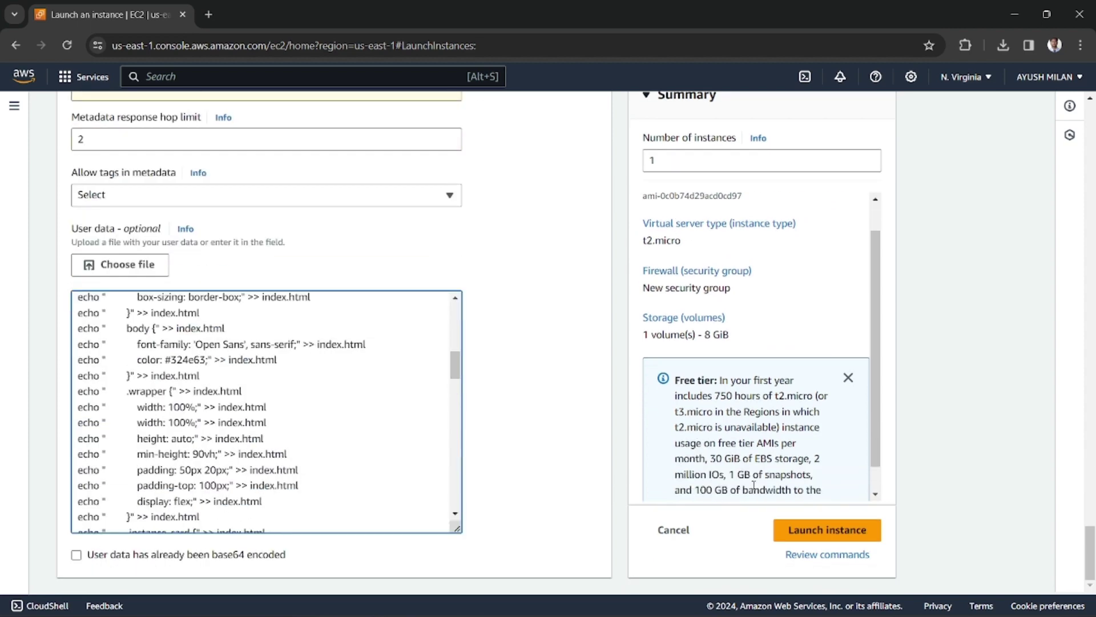
pyautogui.click(839, 528)
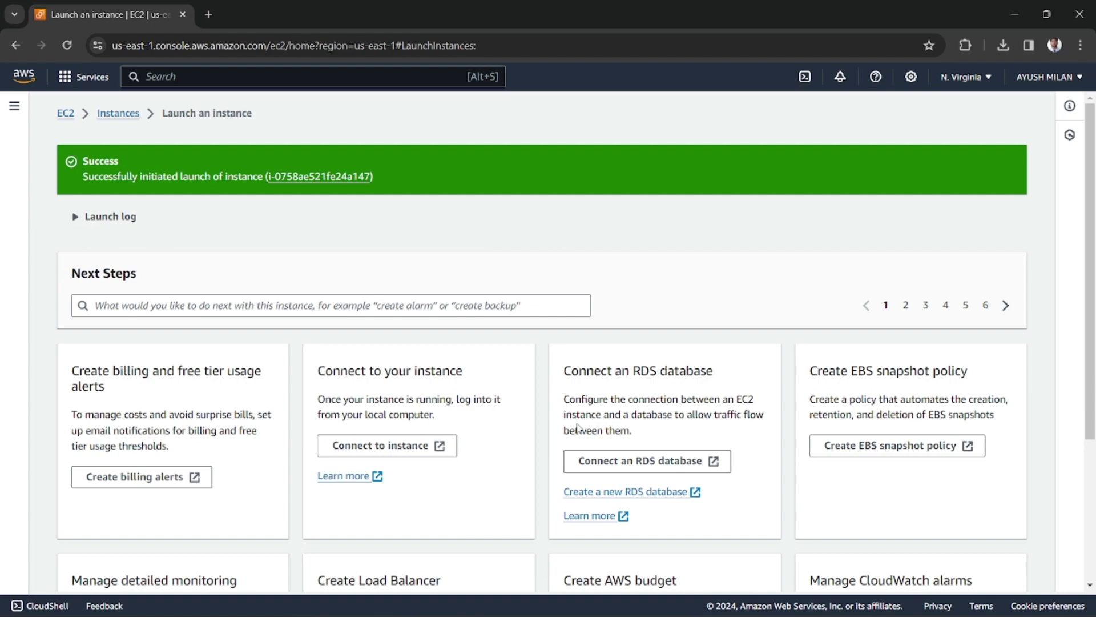
# Look over the suggested next steps on the launch result page and highlight the launch status message
pyautogui.scroll(-3, 578, 427)
pyautogui.scroll(1, 514, 426)
pyautogui.scroll(-1, 486, 424)
pyautogui.scroll(3, 430, 420)
pyautogui.moveTo(81, 162); pyautogui.dragTo(247, 182)
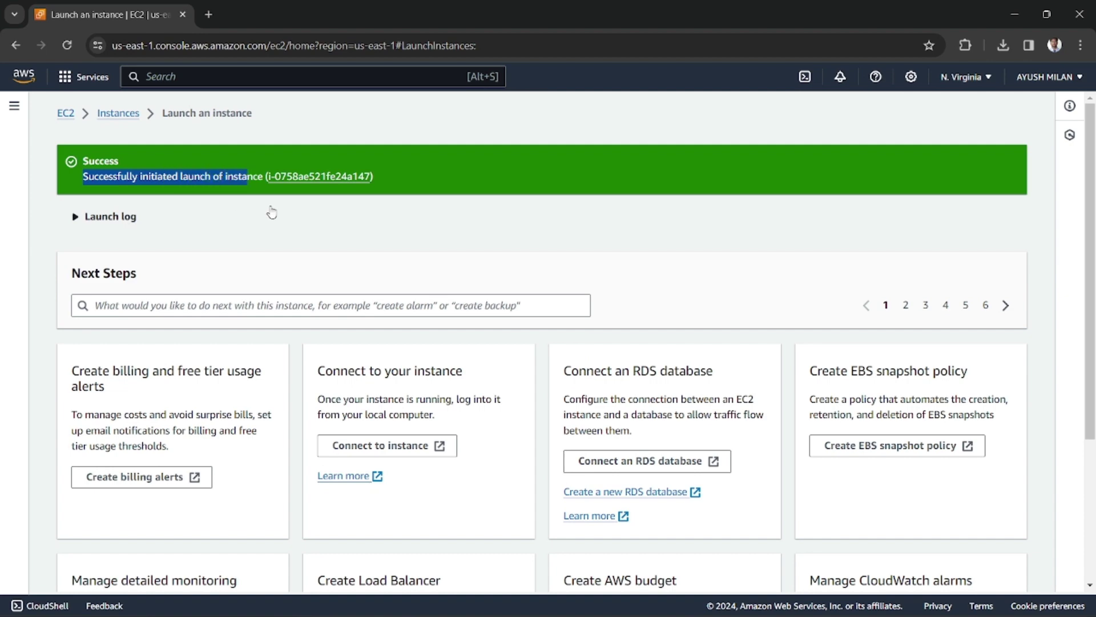
# Expand the launch log and check the status of each launch stage
pyautogui.scroll(-4, 343, 197)
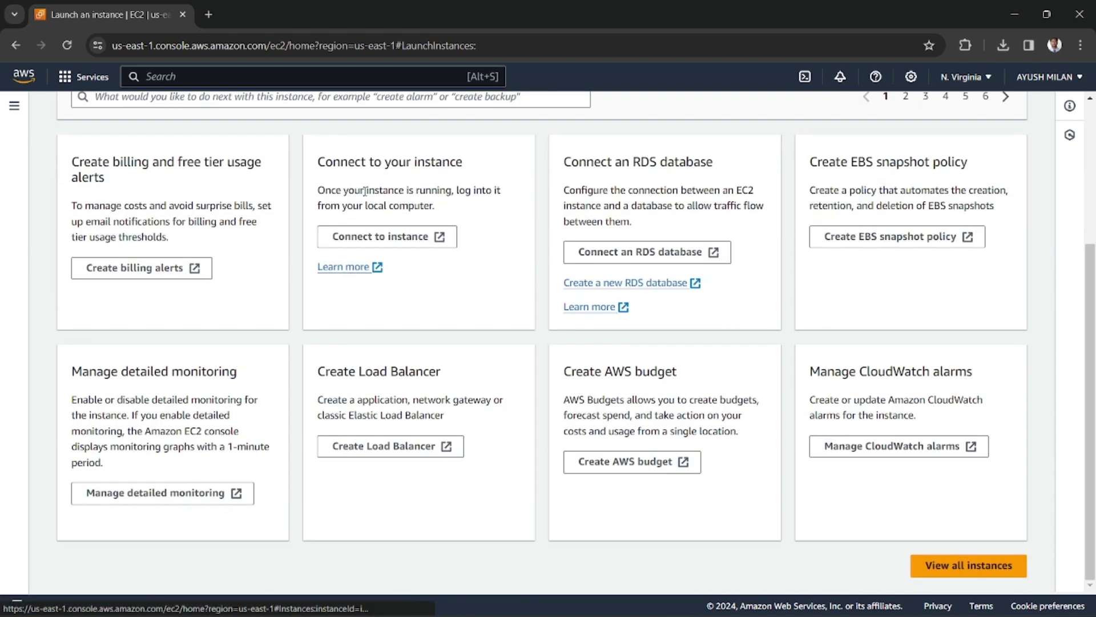
pyautogui.scroll(3, 364, 209)
pyautogui.scroll(2, 363, 209)
pyautogui.click(92, 217)
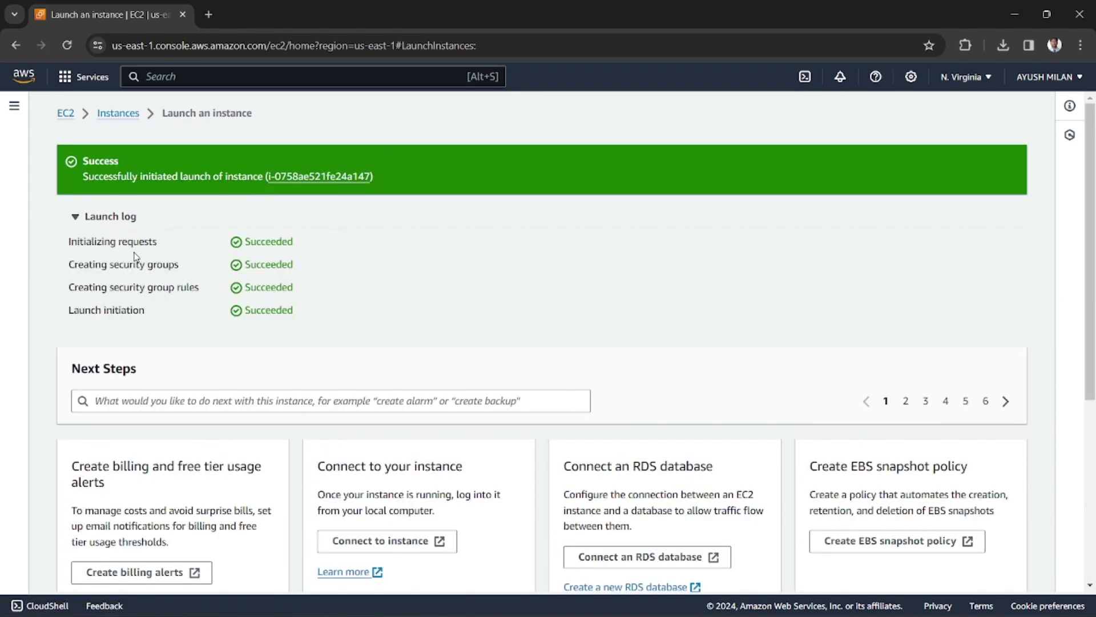
pyautogui.moveTo(61, 243); pyautogui.dragTo(225, 308)
pyautogui.click(264, 307)
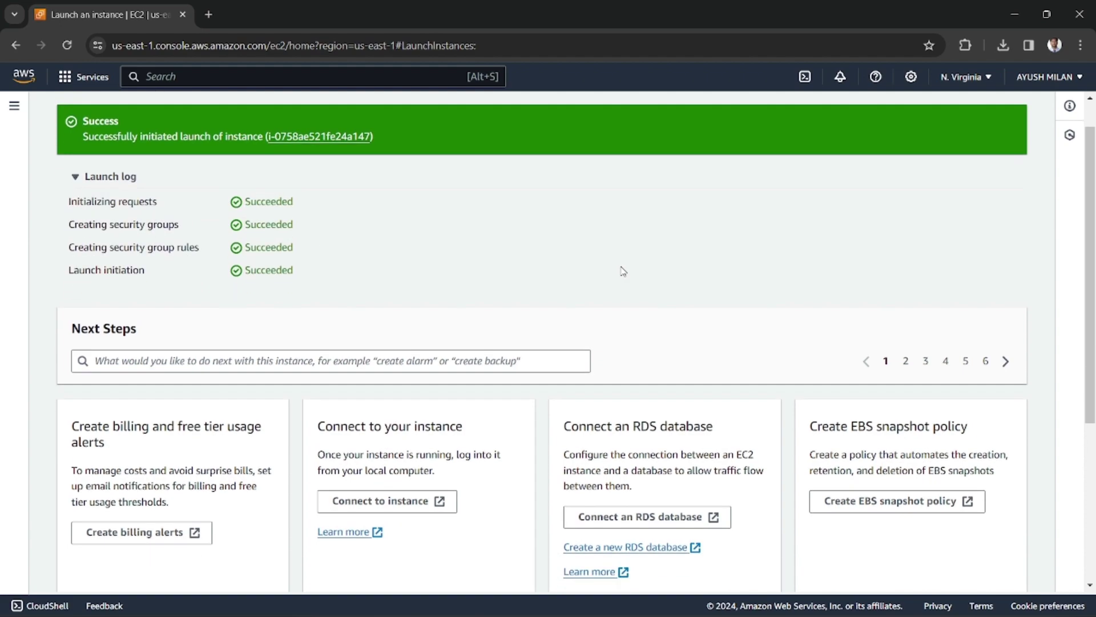
# Open the list of all EC2 instances and refresh it to update the instance state
pyautogui.scroll(-5, 624, 274)
pyautogui.scroll(2, 773, 487)
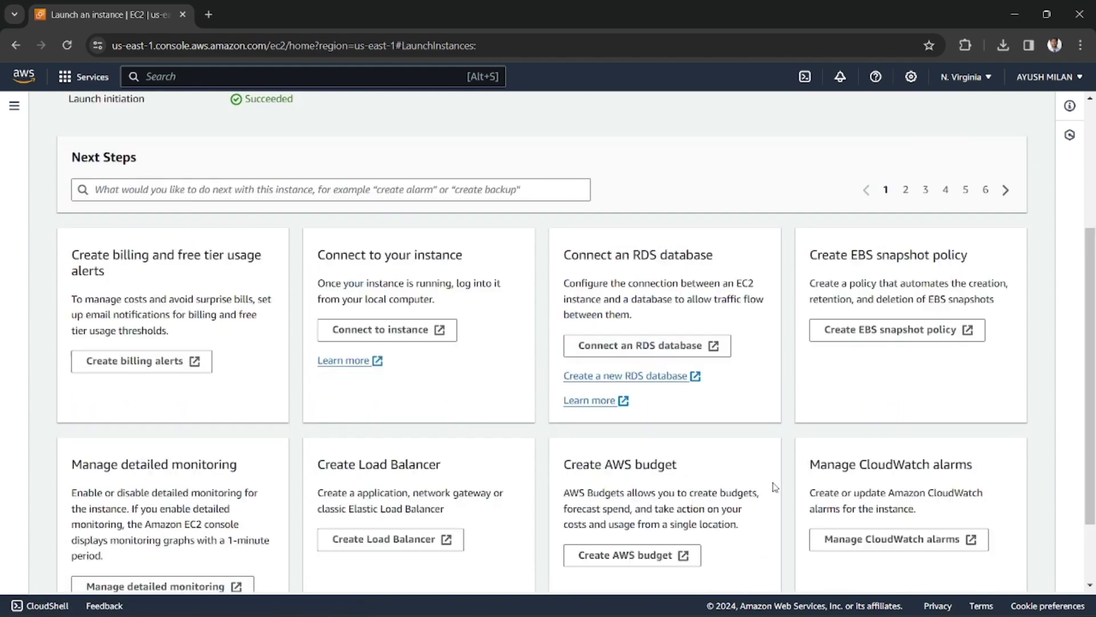
pyautogui.scroll(-2, 773, 483)
pyautogui.click(943, 574)
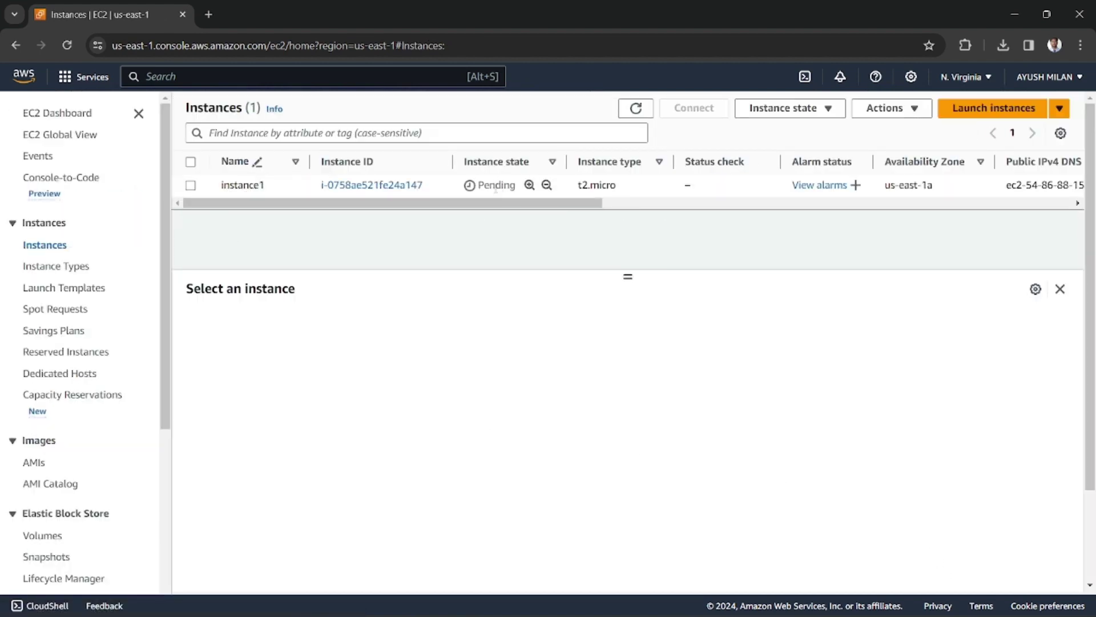
pyautogui.click(647, 112)
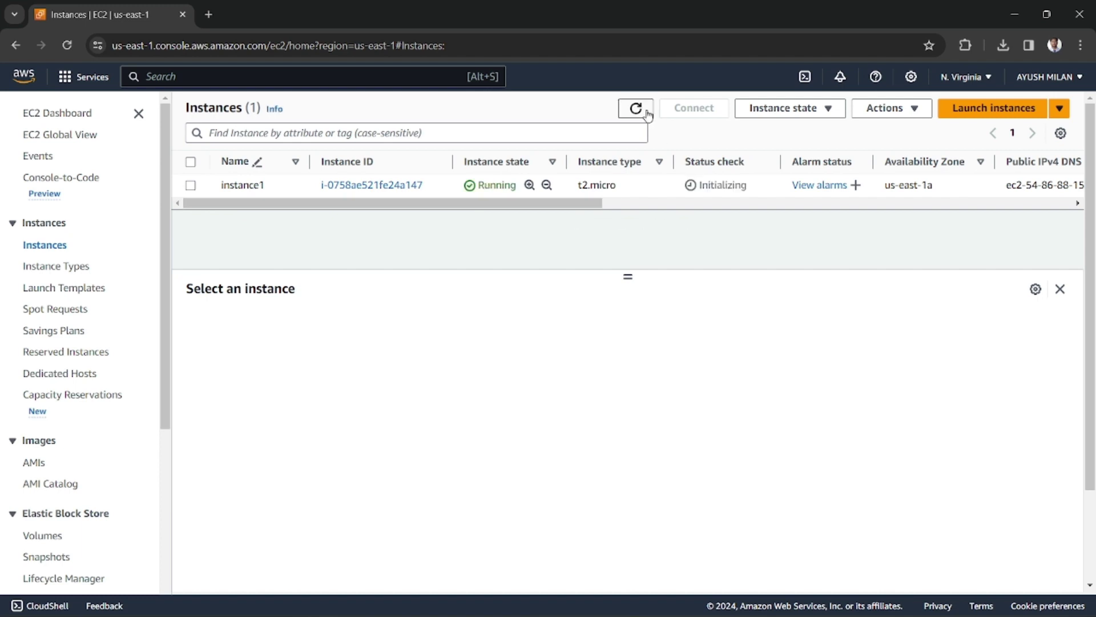
# Select instance1 and check its instance state and availability zone in the instance list
pyautogui.click(485, 186)
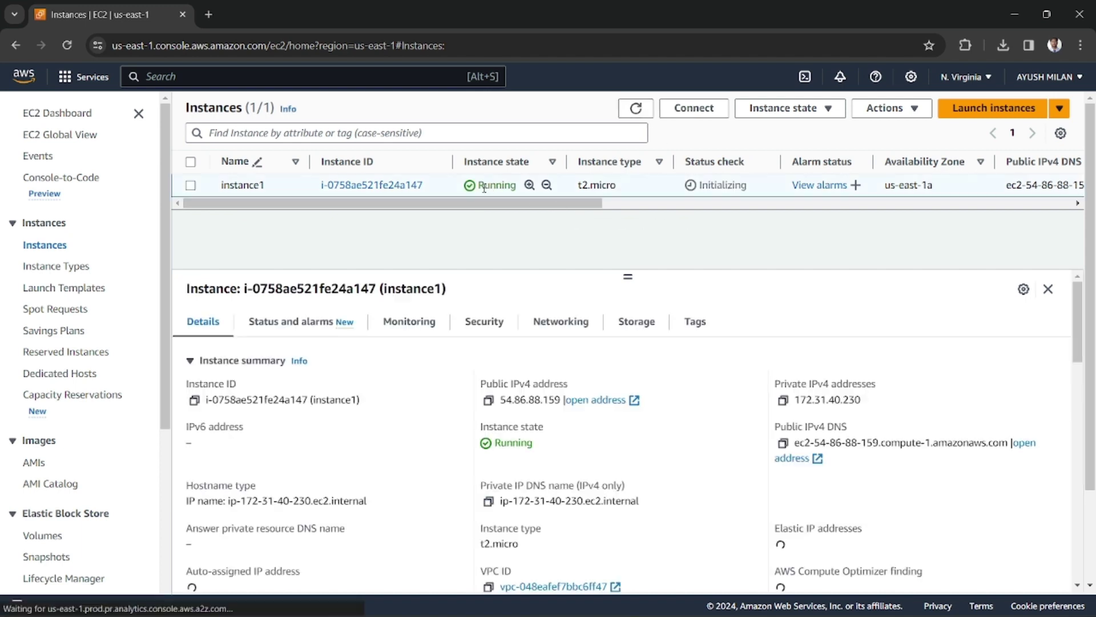
pyautogui.moveTo(479, 185); pyautogui.dragTo(517, 185)
pyautogui.click(482, 188)
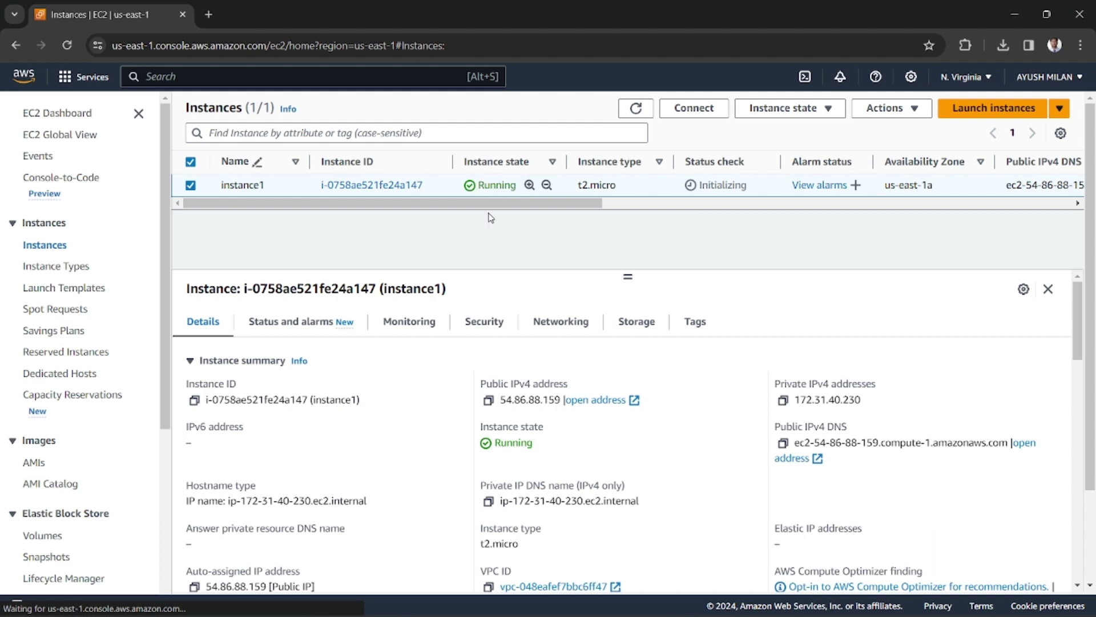
pyautogui.moveTo(318, 201); pyautogui.dragTo(487, 212)
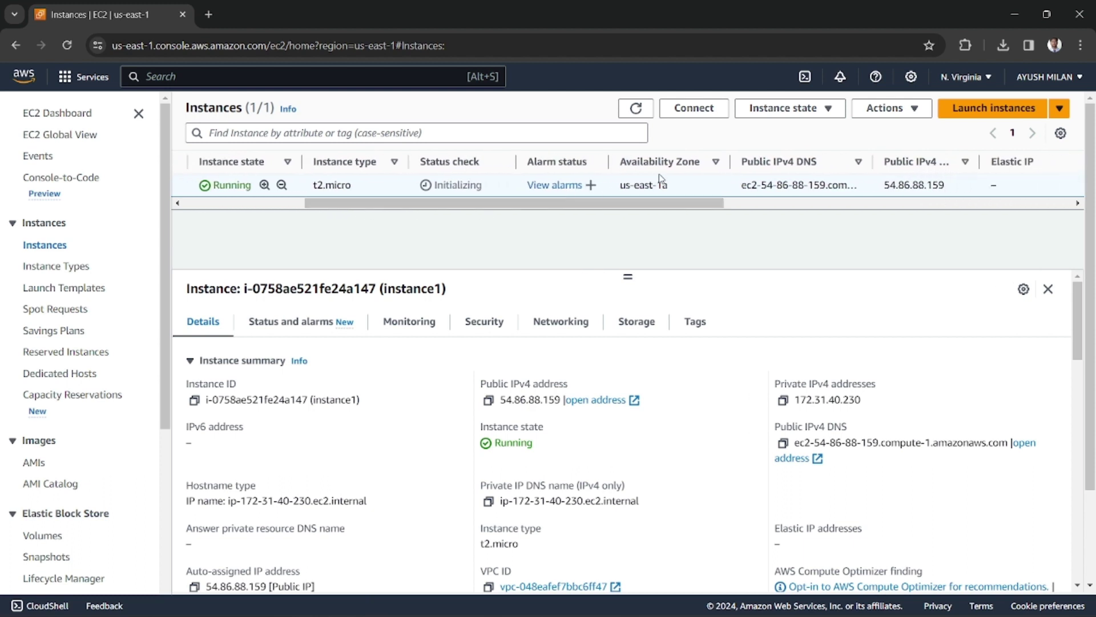
pyautogui.tripleClick(641, 186)
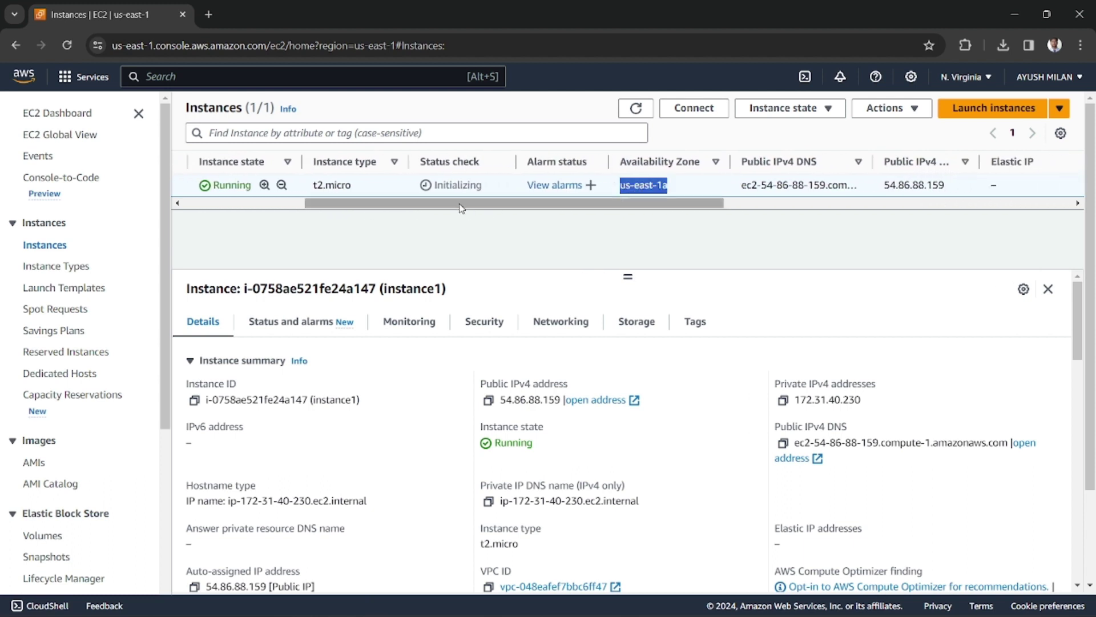
pyautogui.moveTo(459, 206); pyautogui.dragTo(337, 206)
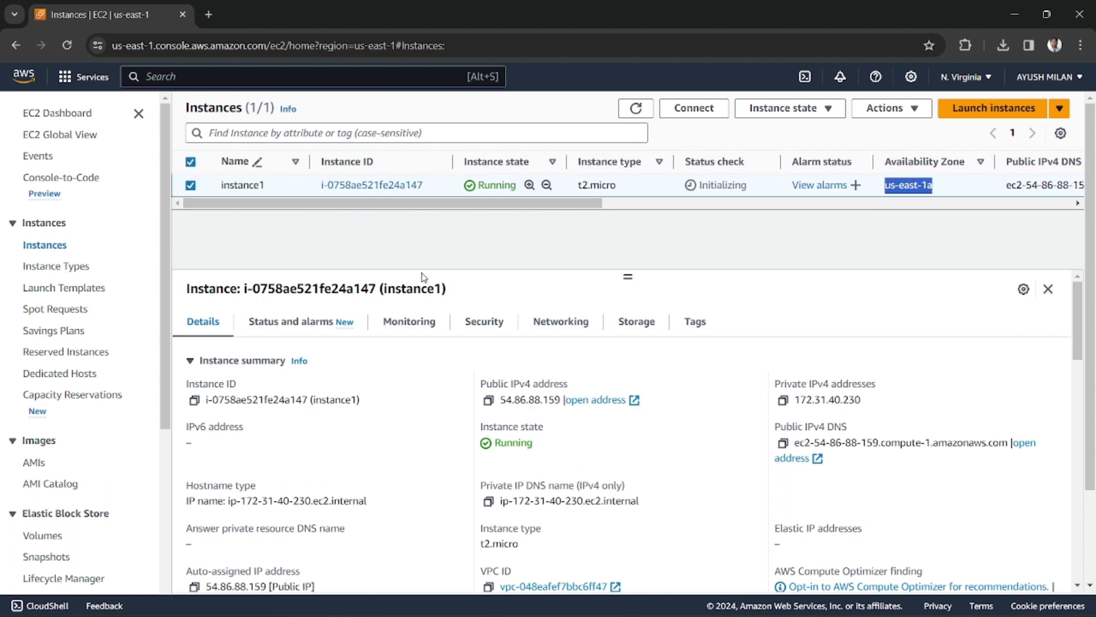
# Copy the public IPv4 address of instance1 and open it on port 80 in a new browser tab
pyautogui.click(629, 277)
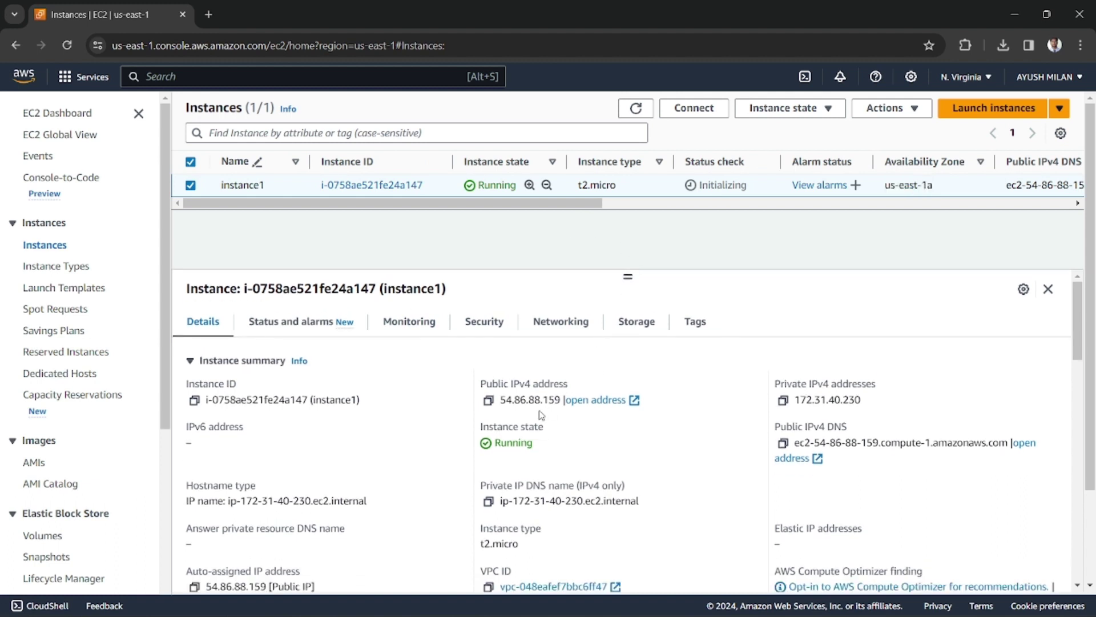
pyautogui.click(488, 400)
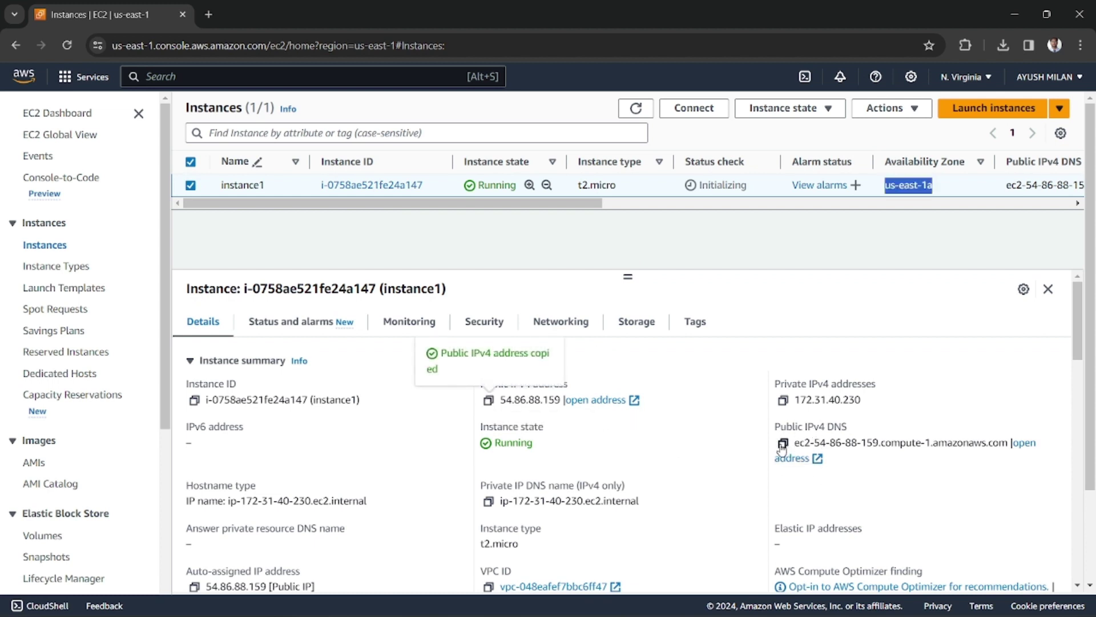
pyautogui.click(208, 14)
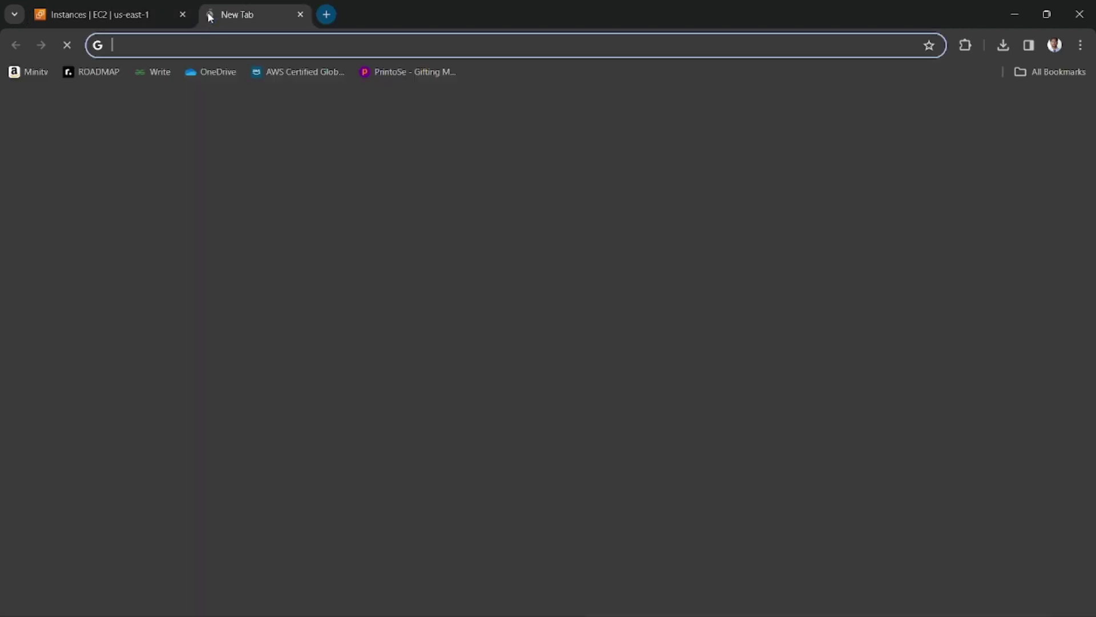
pyautogui.hotkey('ctrl', 'v')
pyautogui.write(':80')
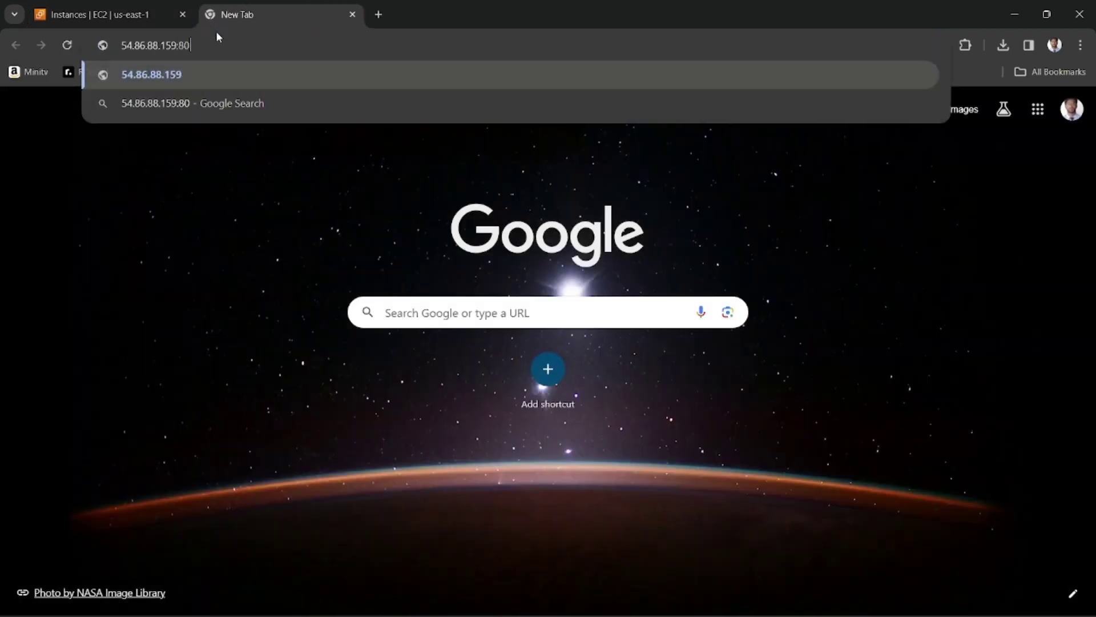
pyautogui.press('Return')
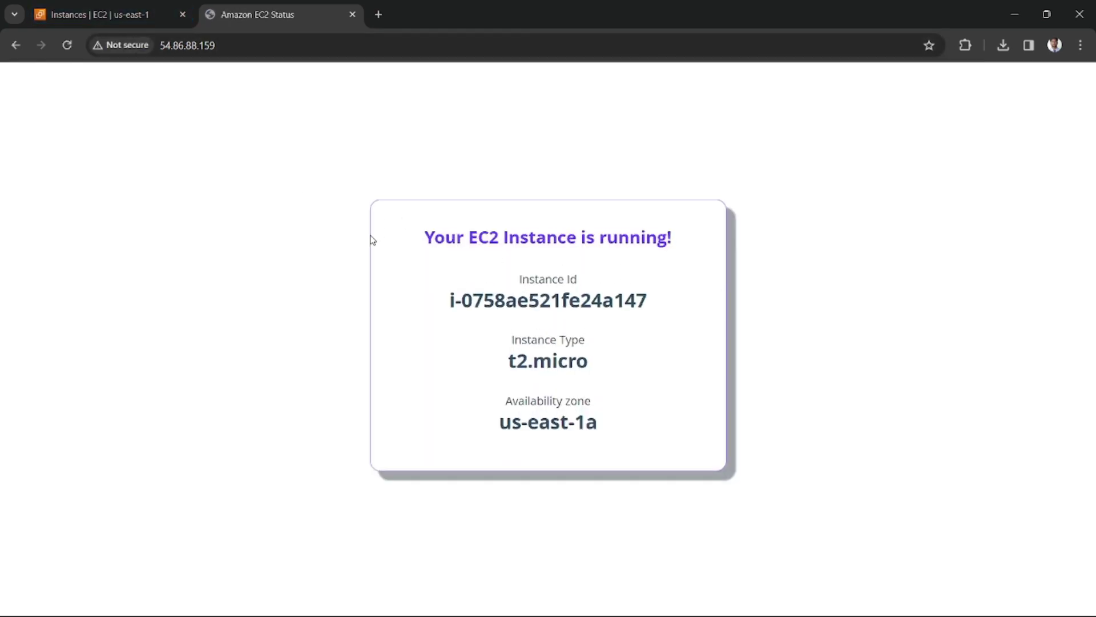
# Examine the instance ID, instance type and availability zone on the served EC2 status page
pyautogui.moveTo(450, 300); pyautogui.dragTo(638, 302)
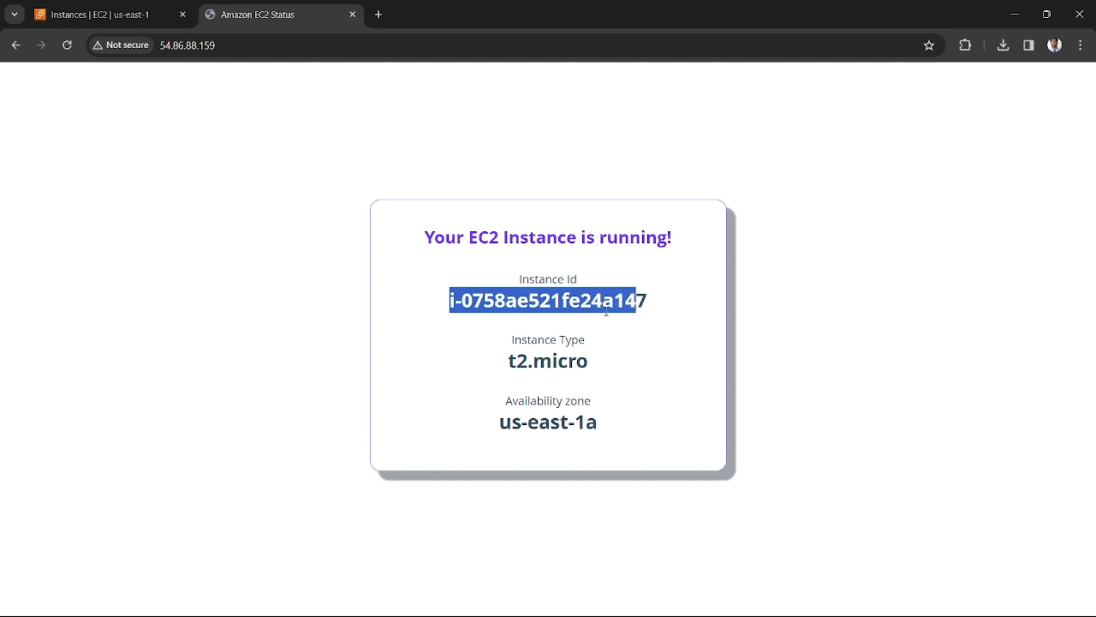
pyautogui.moveTo(508, 361); pyautogui.dragTo(589, 360)
pyautogui.moveTo(510, 422); pyautogui.dragTo(487, 423)
pyautogui.click(597, 426)
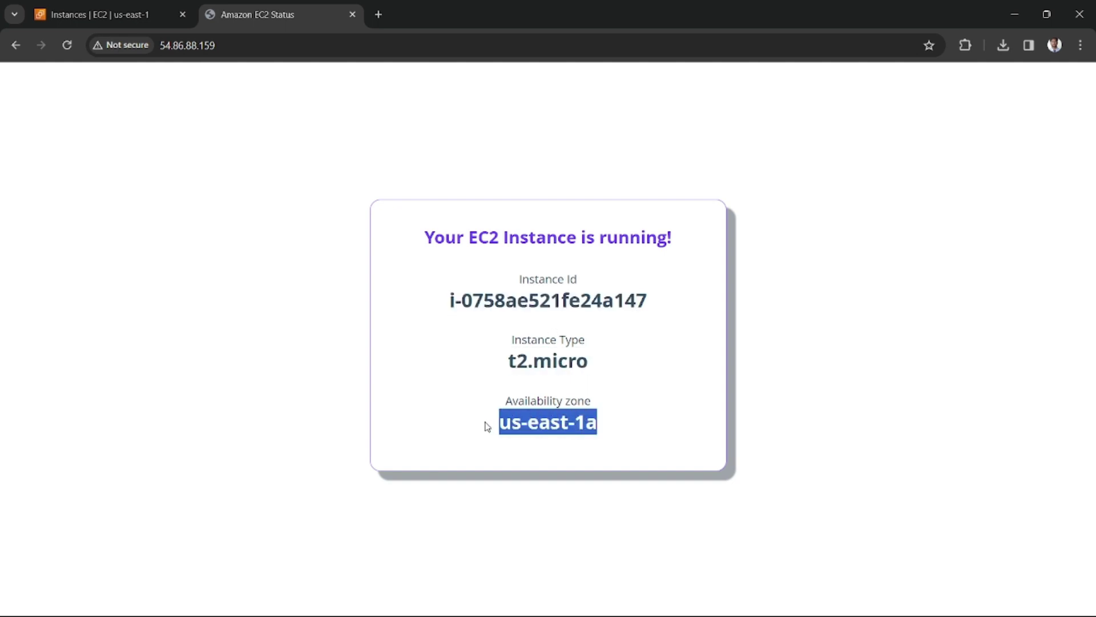
pyautogui.tripleClick(539, 425)
pyautogui.moveTo(429, 226); pyautogui.dragTo(612, 426)
pyautogui.click(612, 426)
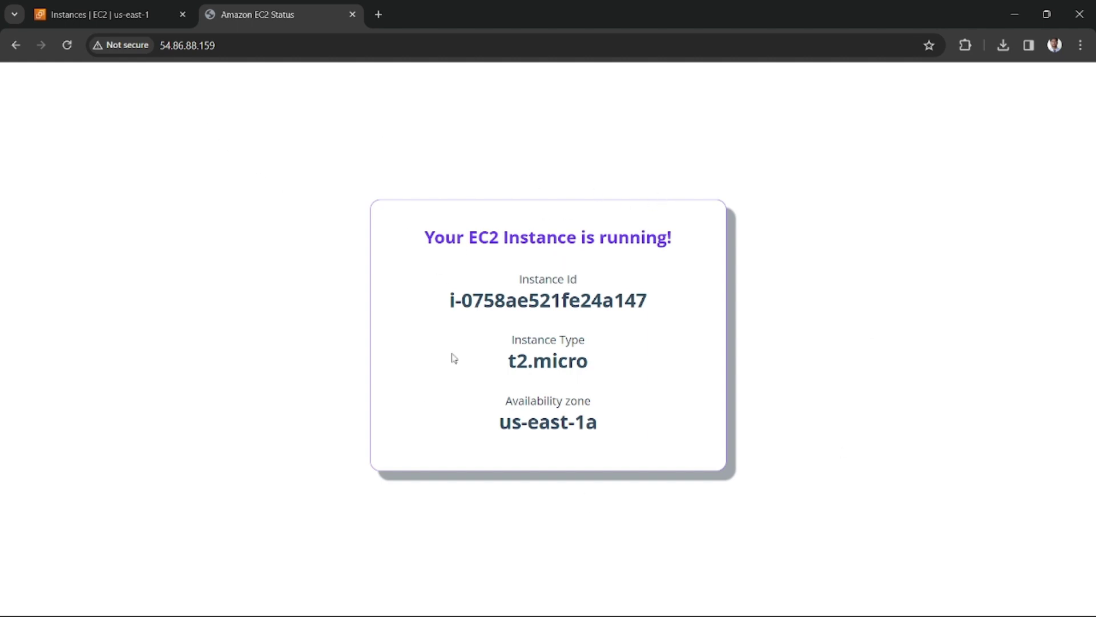
# Revisit the instances list in the EC2 console, and recheck the instance ID and type on the status page against it
pyautogui.click(119, 16)
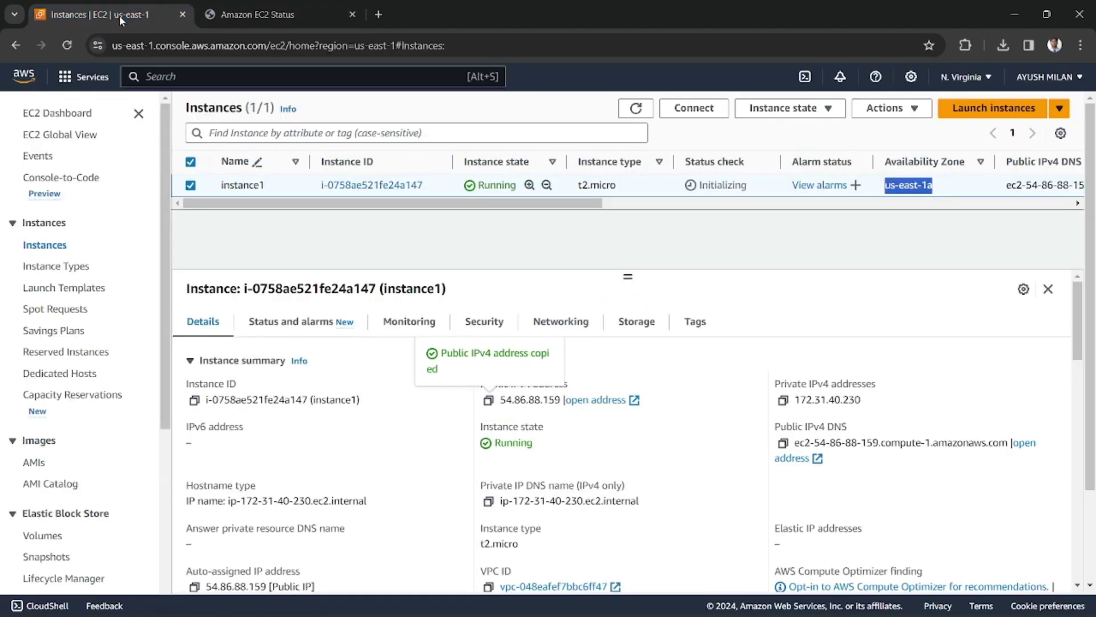
pyautogui.click(285, 16)
pyautogui.doubleClick(456, 308)
pyautogui.click(614, 306)
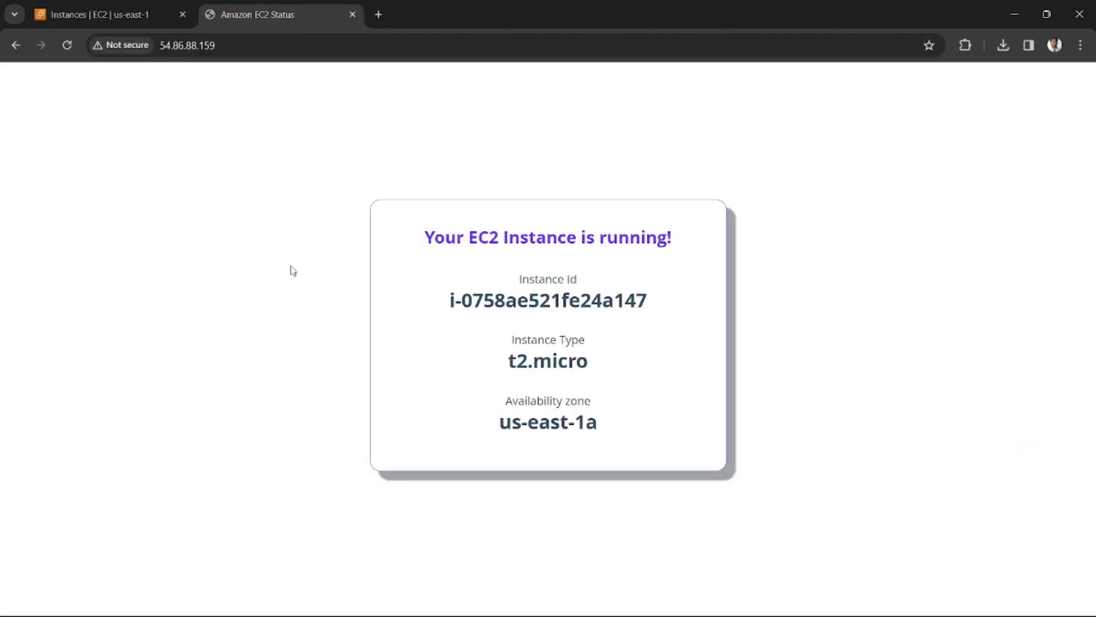
pyautogui.moveTo(500, 360); pyautogui.dragTo(592, 359)
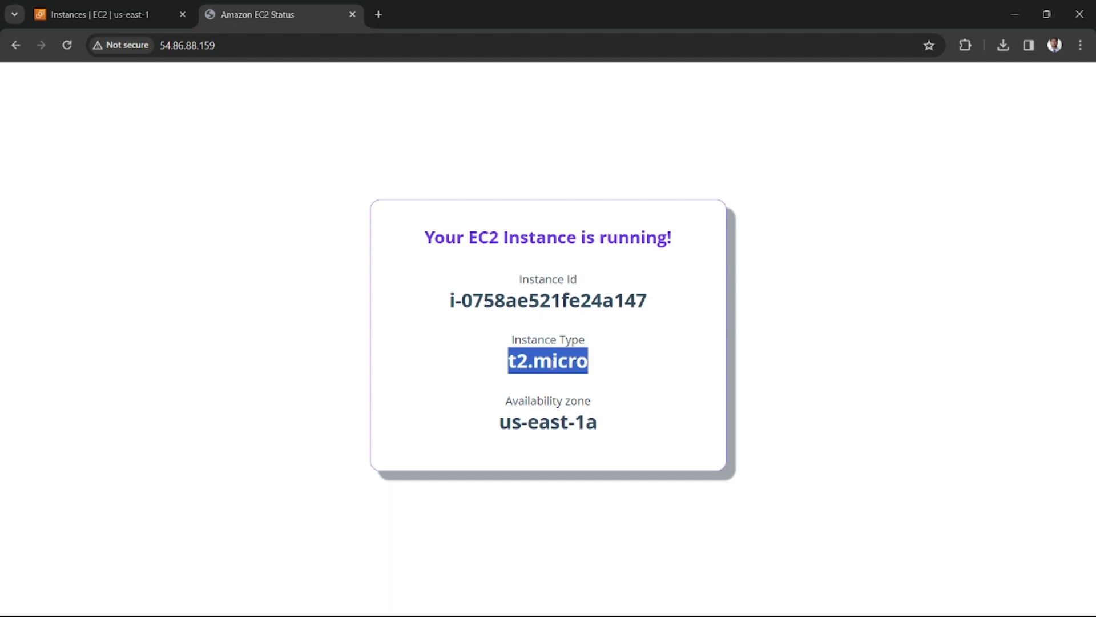
# Examine the instance type and availability zone on the EC2 status page
pyautogui.click(523, 353)
pyautogui.moveTo(510, 361); pyautogui.dragTo(580, 360)
pyautogui.doubleClick(566, 363)
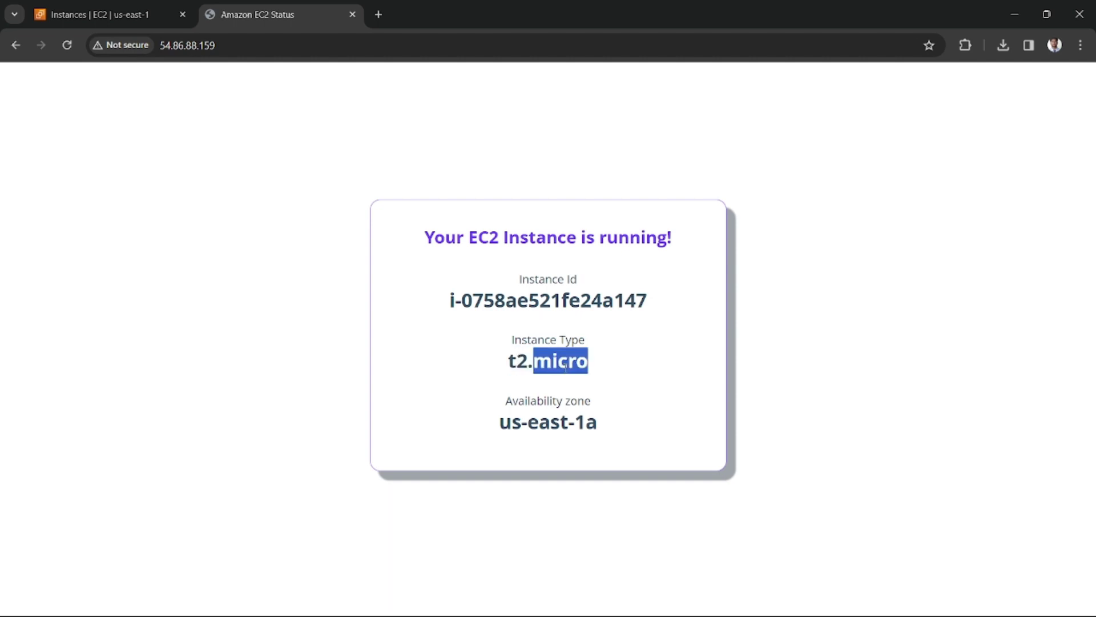
pyautogui.tripleClick(548, 422)
pyautogui.click(375, 284)
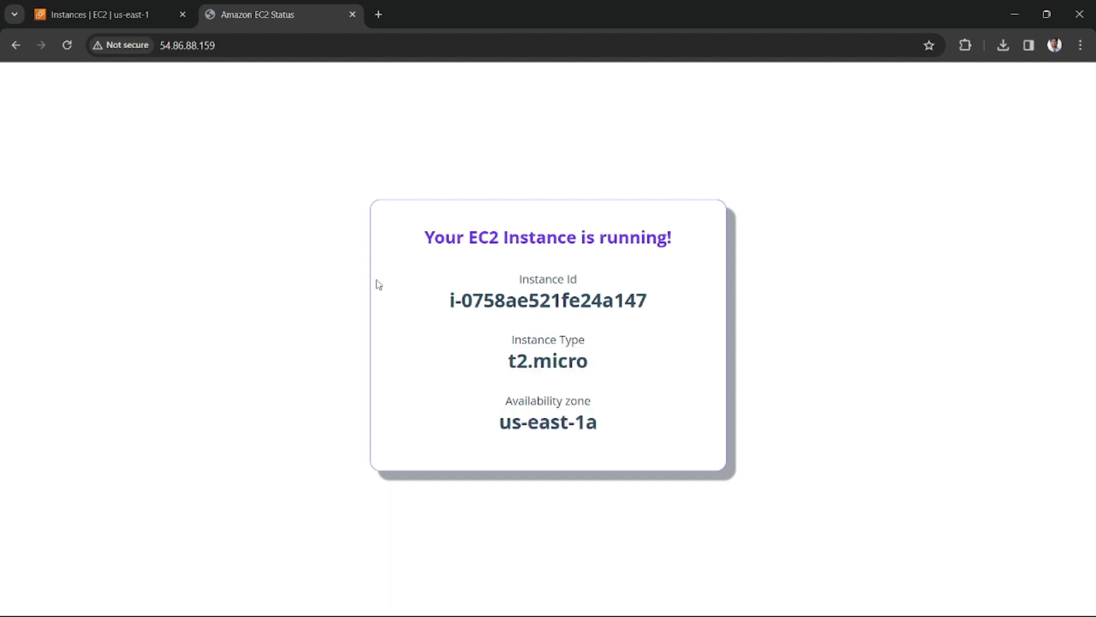
# Return to the EC2 instances list, refresh it, and start launching a new instance named instance2
pyautogui.click(156, 23)
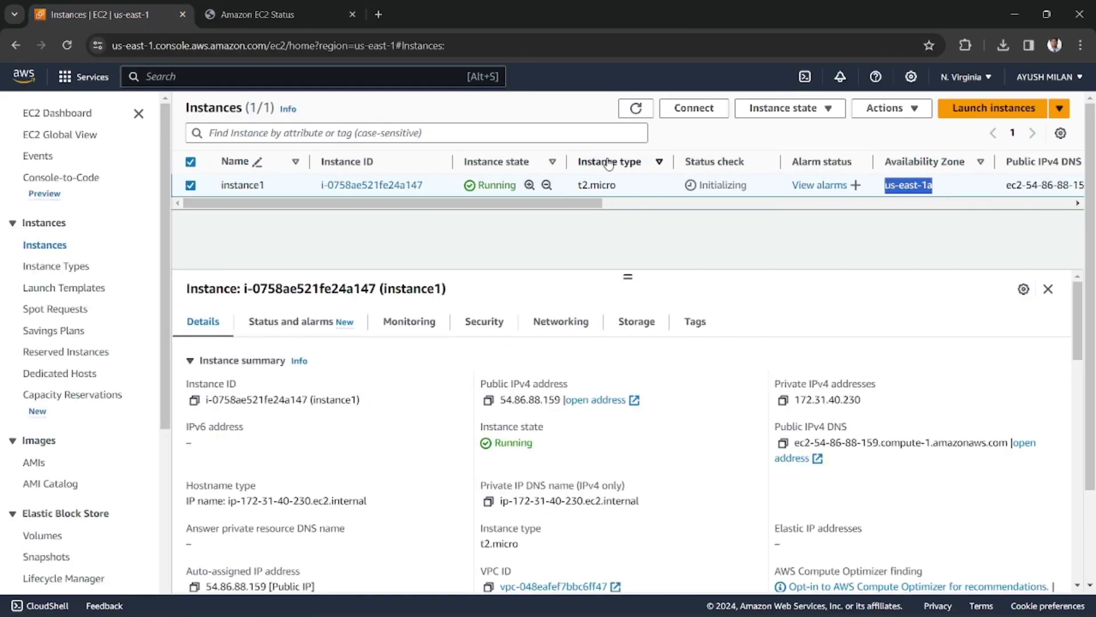
pyautogui.click(636, 108)
pyautogui.moveTo(558, 204); pyautogui.dragTo(391, 217)
pyautogui.click(1016, 115)
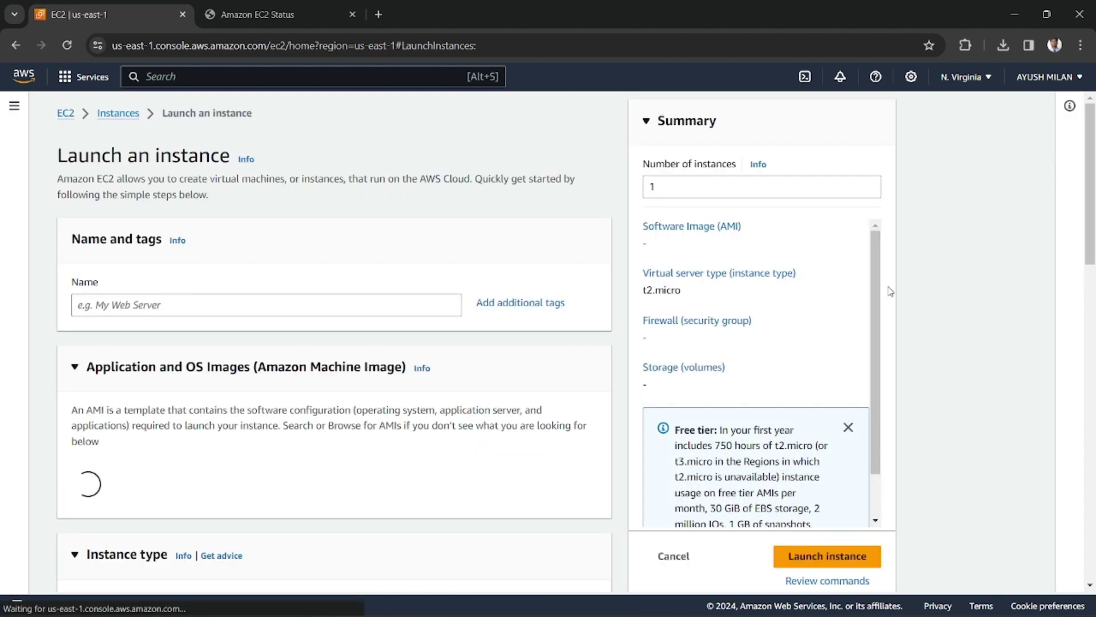
pyautogui.click(149, 305)
pyautogui.write('instnace2')
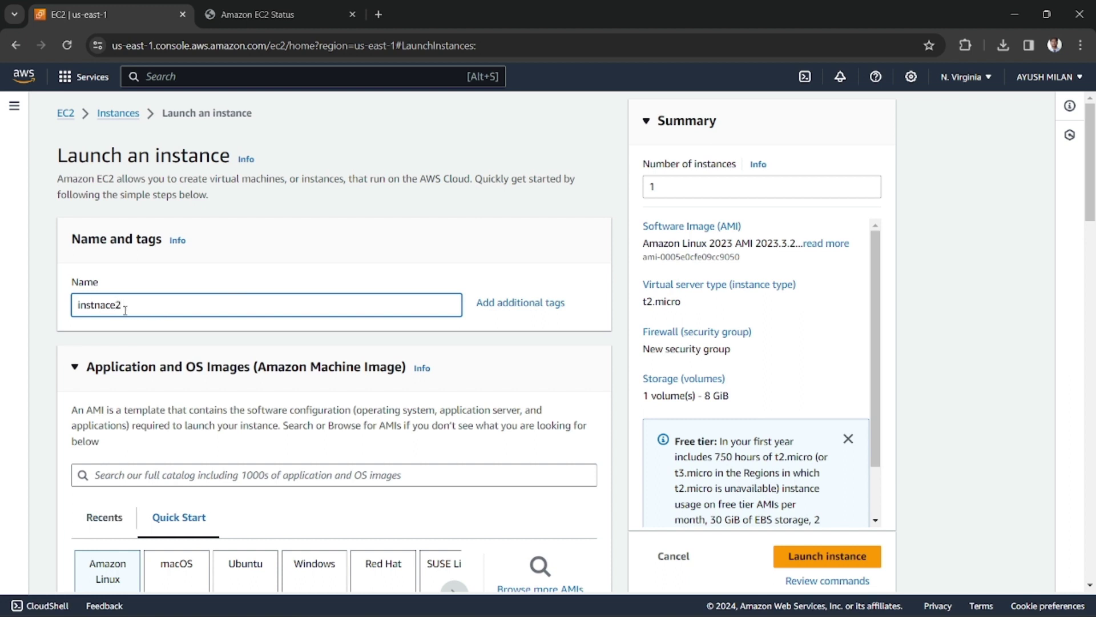
pyautogui.click(93, 304)
pyautogui.press('Delete')
pyautogui.write('n')
# Choose Amazon Linux 2 AMI (HVM) - Kernel 5.10, SSD Volume Type as the machine image for instance2
pyautogui.scroll(-5, 244, 376)
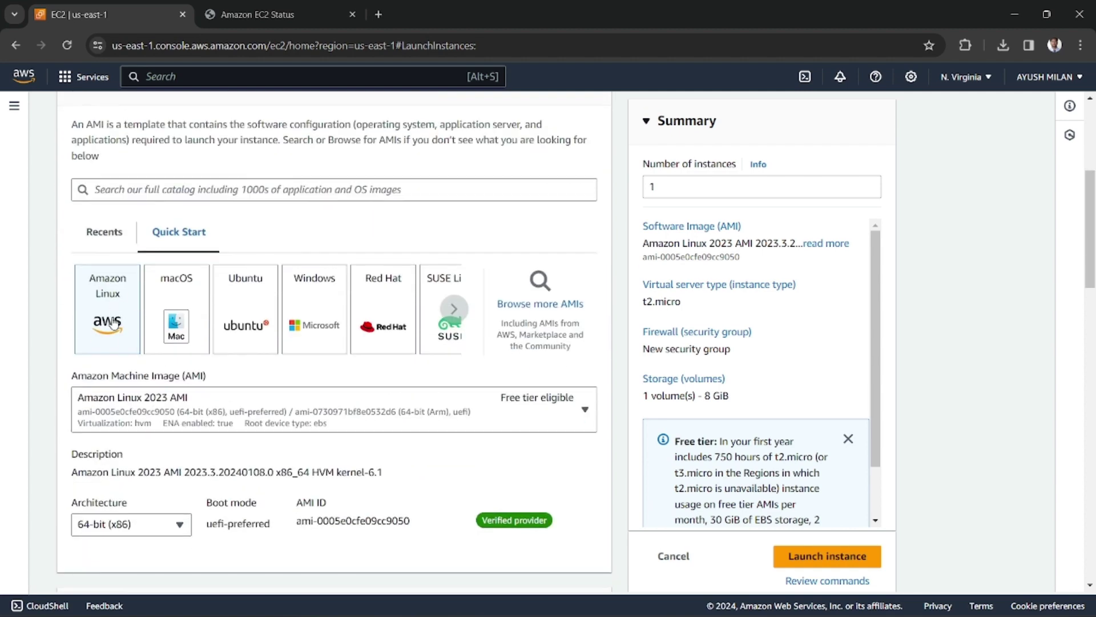
pyautogui.scroll(-3, 111, 315)
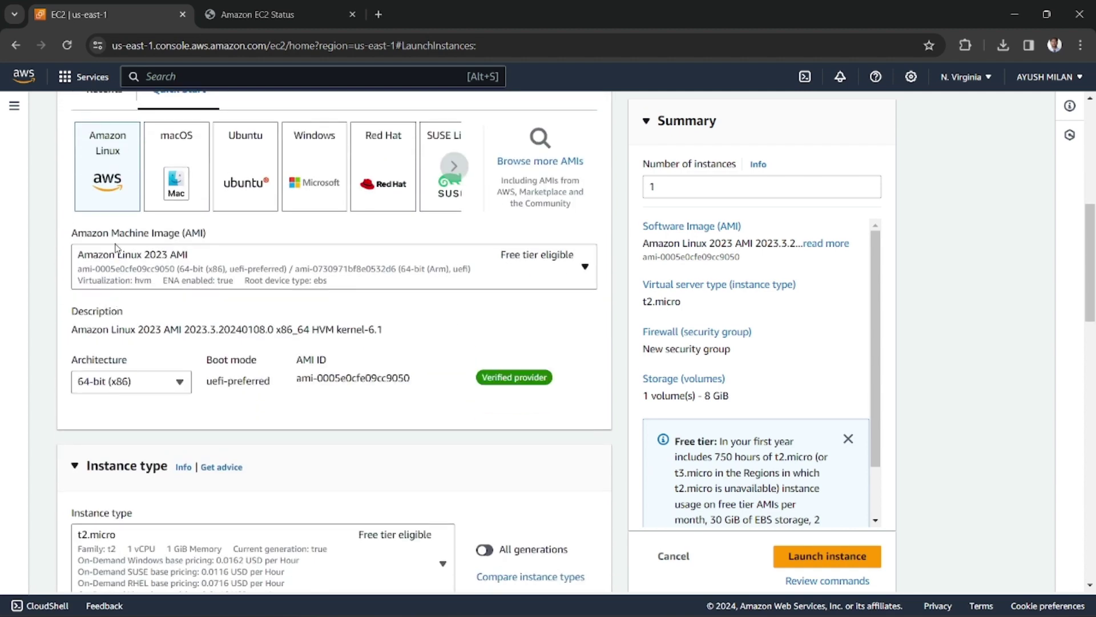
pyautogui.click(202, 248)
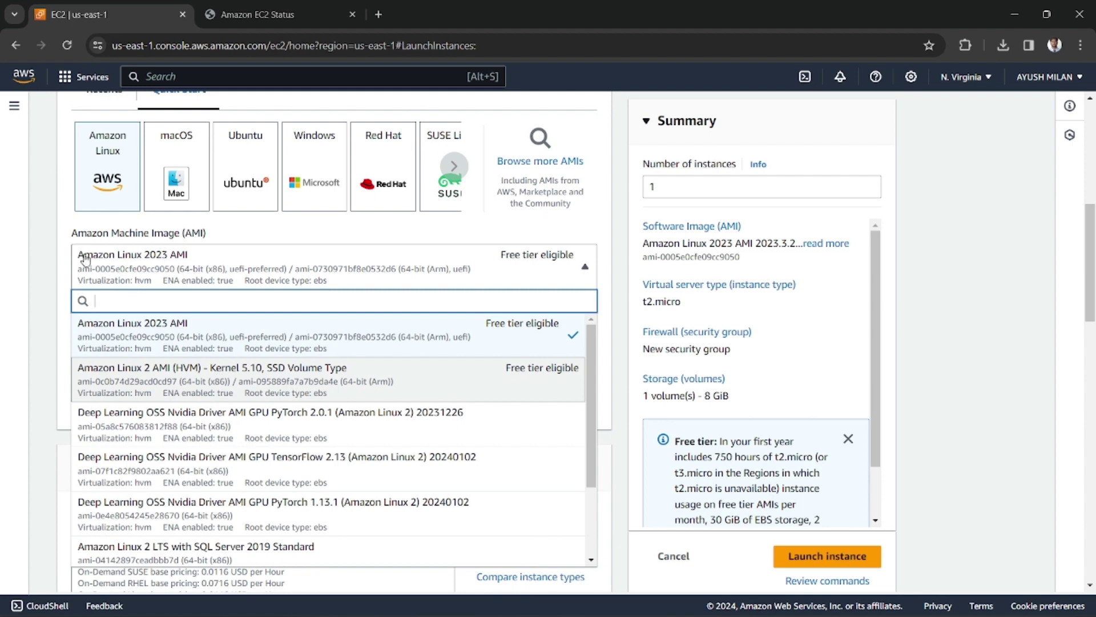
pyautogui.click(197, 371)
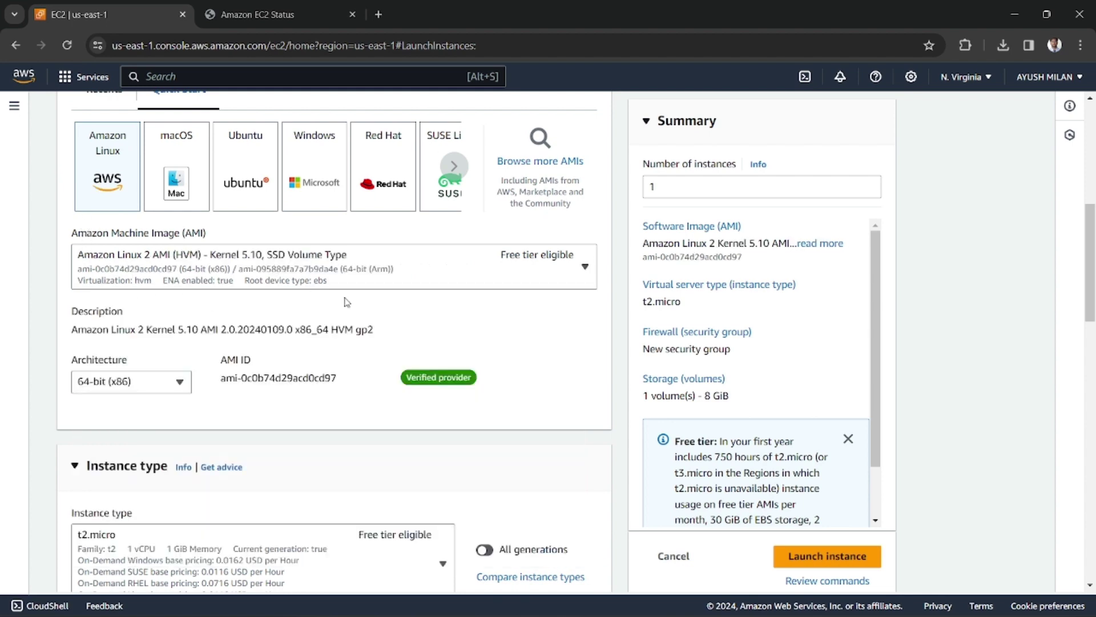
# Set the key pair option to Proceed without a key pair (Not recommended)
pyautogui.scroll(-4, 308, 337)
pyautogui.scroll(-4, 325, 366)
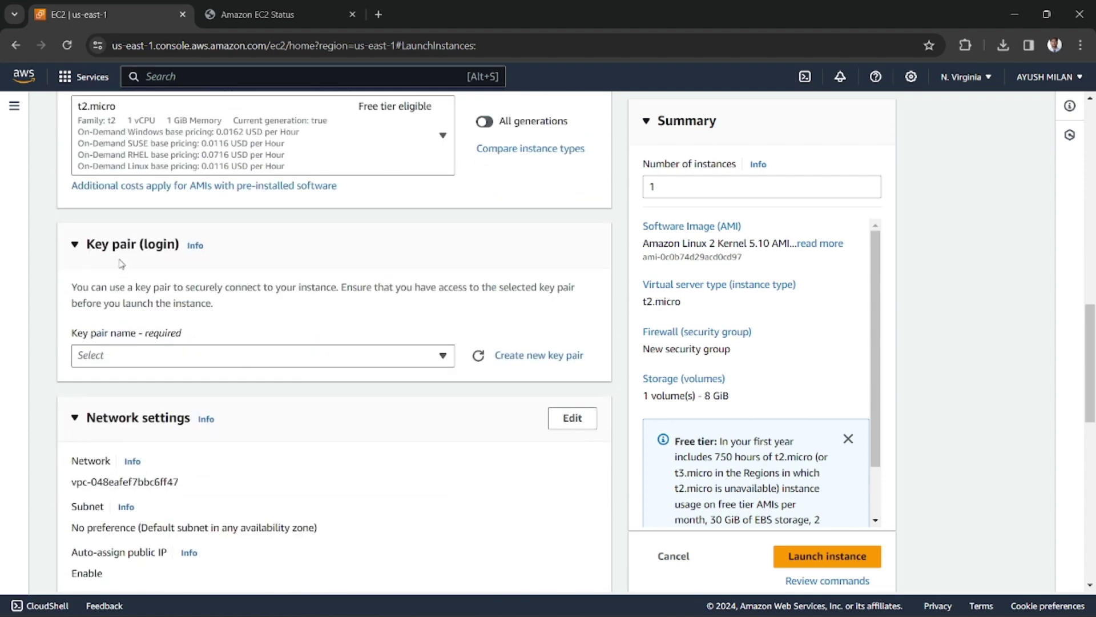
pyautogui.click(150, 357)
pyautogui.click(163, 402)
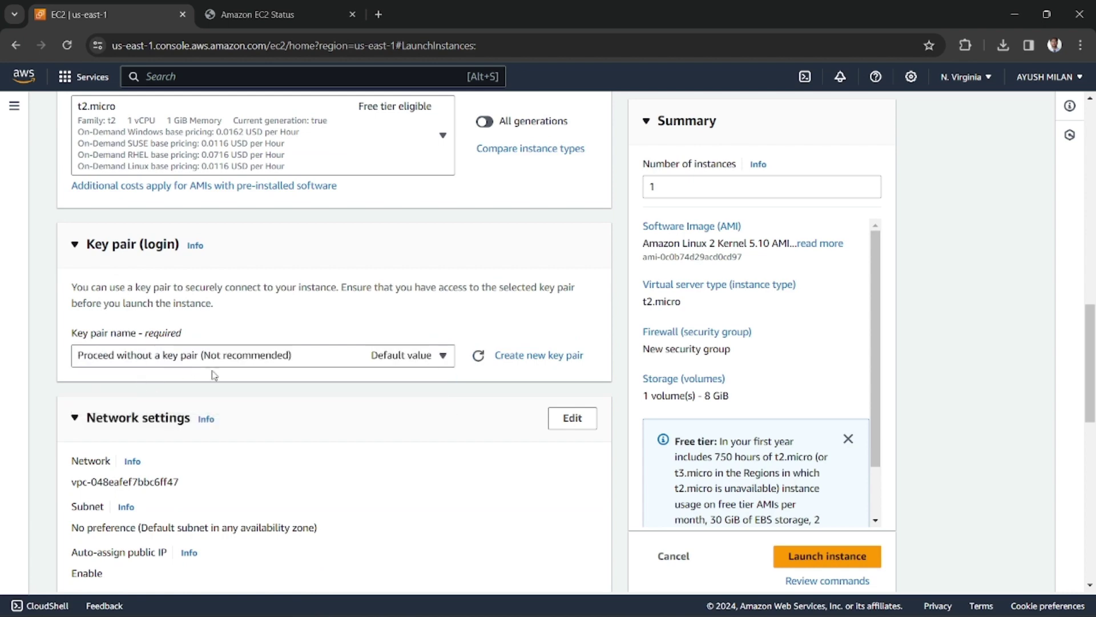
# Edit the network settings to use the default VPC and subnet-08a0dff81c1580c9d in availability zone us-east-1b
pyautogui.scroll(-3, 217, 376)
pyautogui.scroll(-5, 420, 376)
pyautogui.scroll(6, 403, 375)
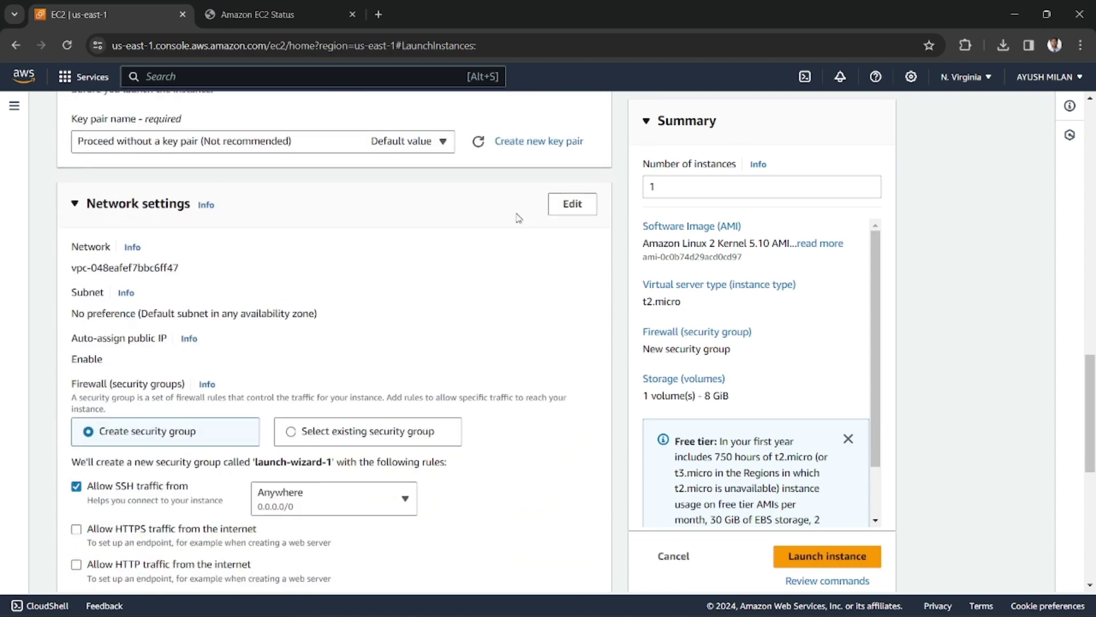
pyautogui.click(562, 211)
pyautogui.click(182, 274)
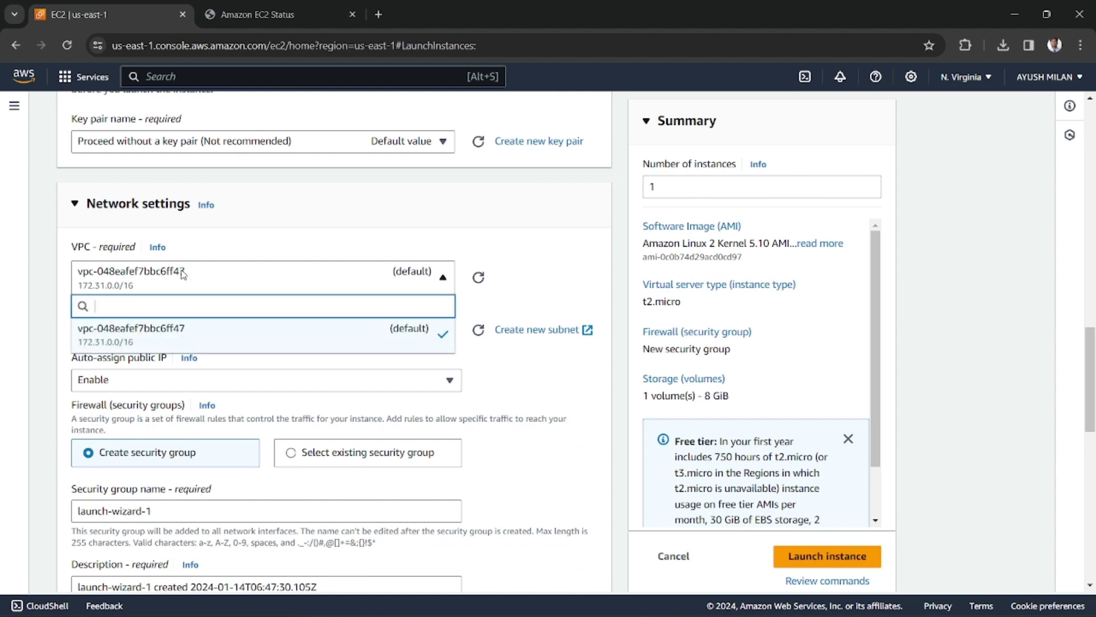
pyautogui.click(194, 337)
pyautogui.click(237, 330)
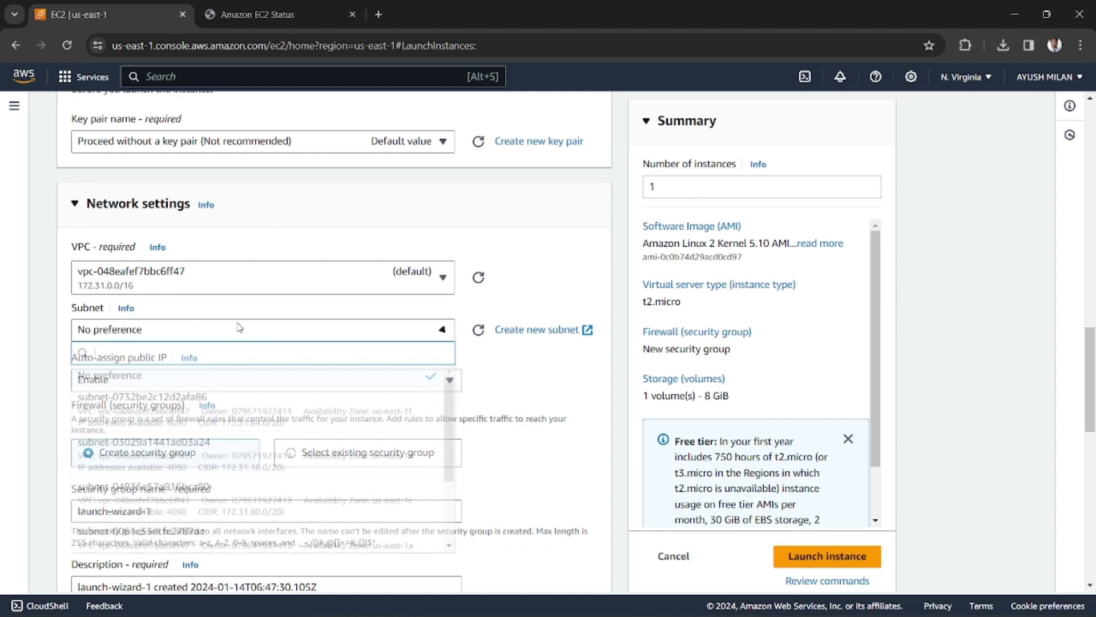
pyautogui.scroll(-6, 355, 457)
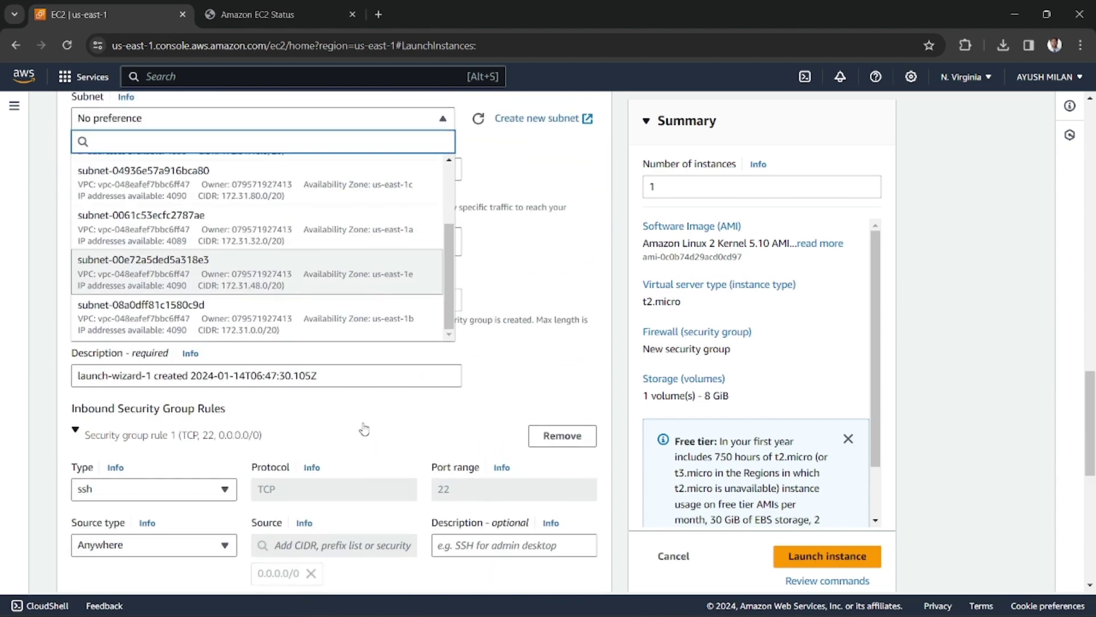
pyautogui.scroll(2, 377, 440)
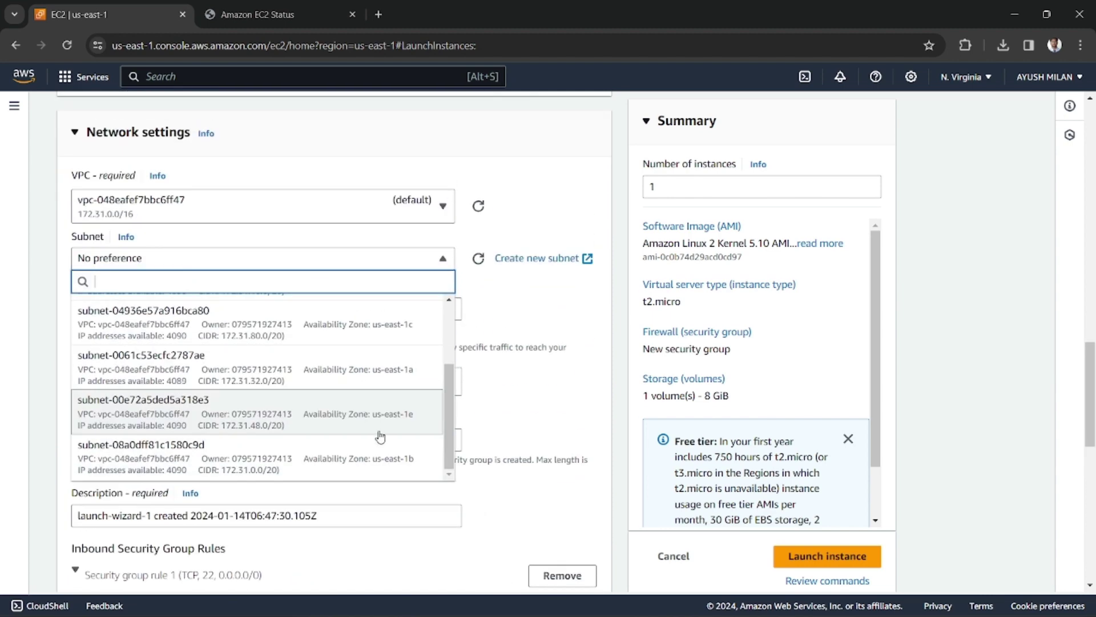
pyautogui.click(416, 459)
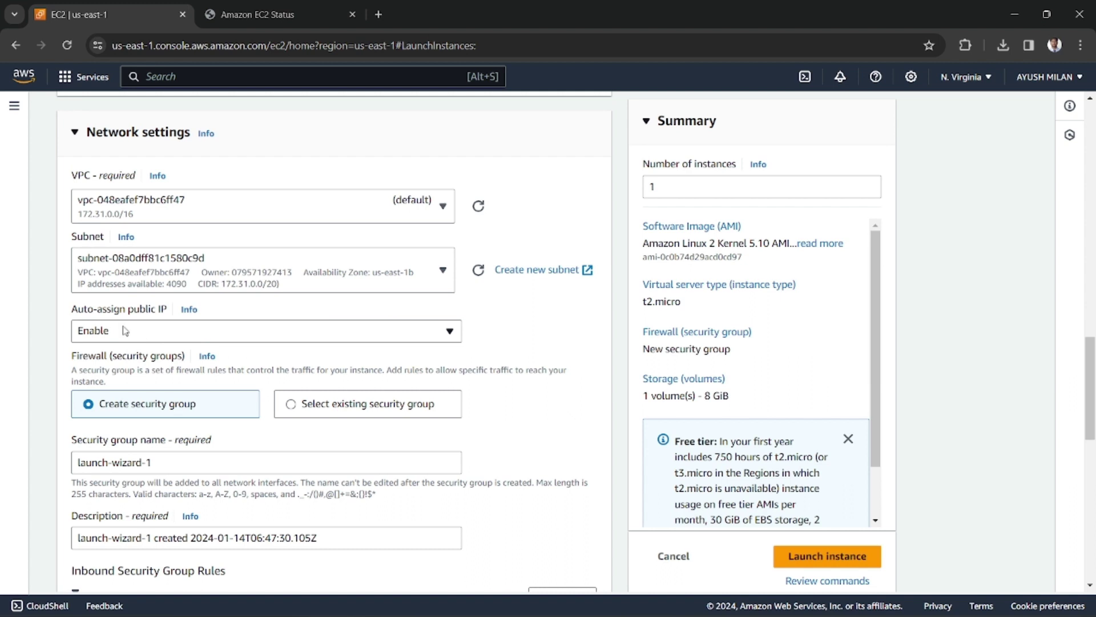
# Assign the existing security group sg1 to the instance and glance at the advanced network configuration
pyautogui.scroll(-1, 211, 346)
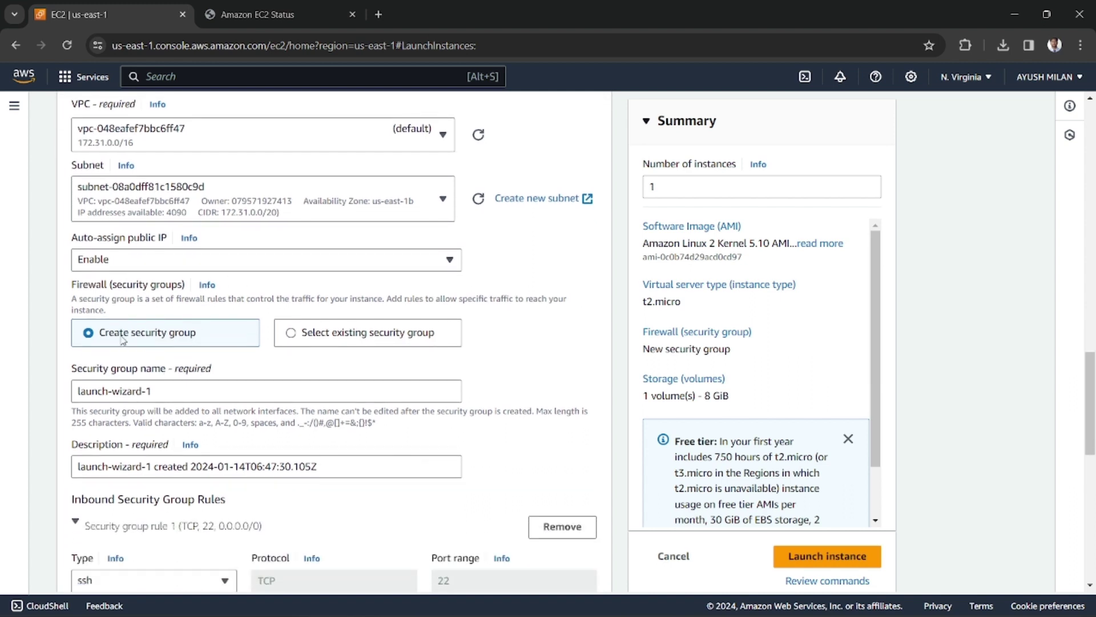
pyautogui.scroll(-1, 133, 340)
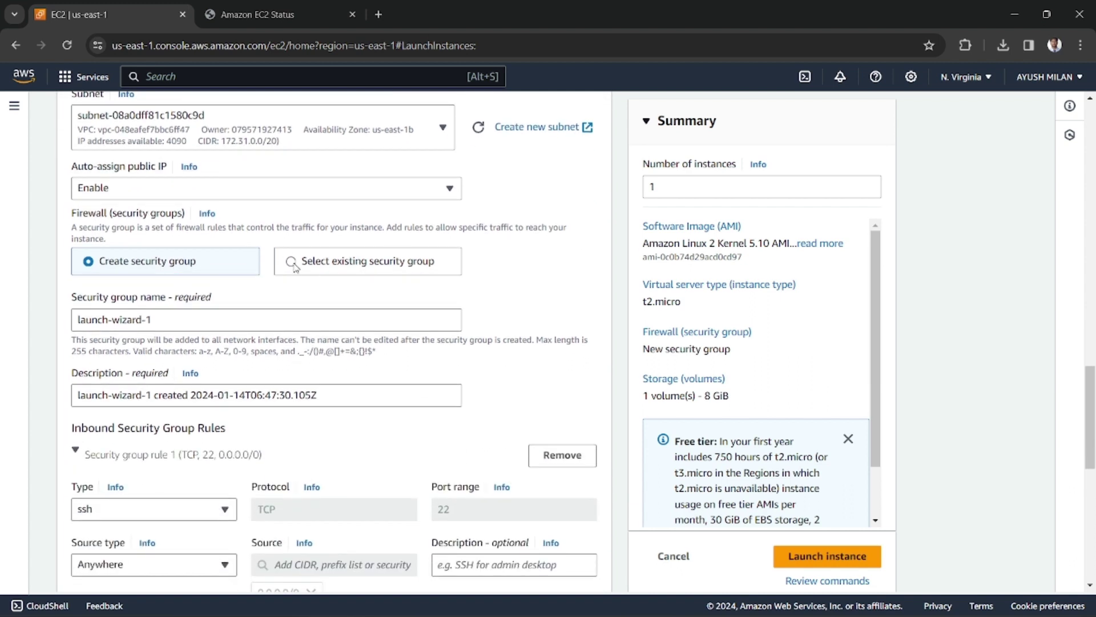
pyautogui.click(311, 263)
pyautogui.click(224, 321)
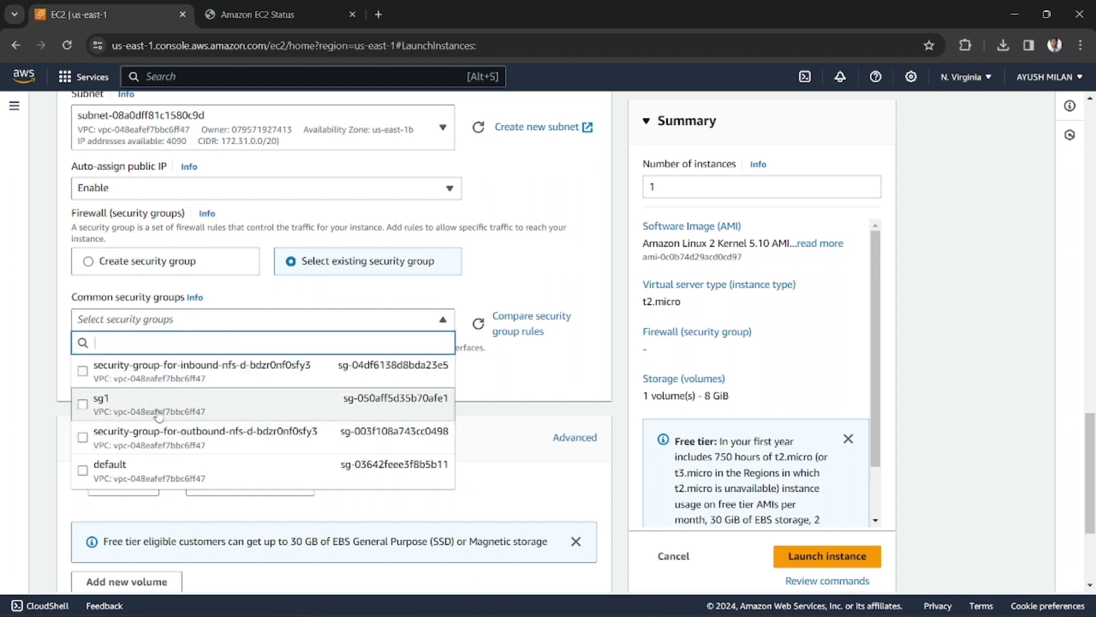
pyautogui.click(84, 405)
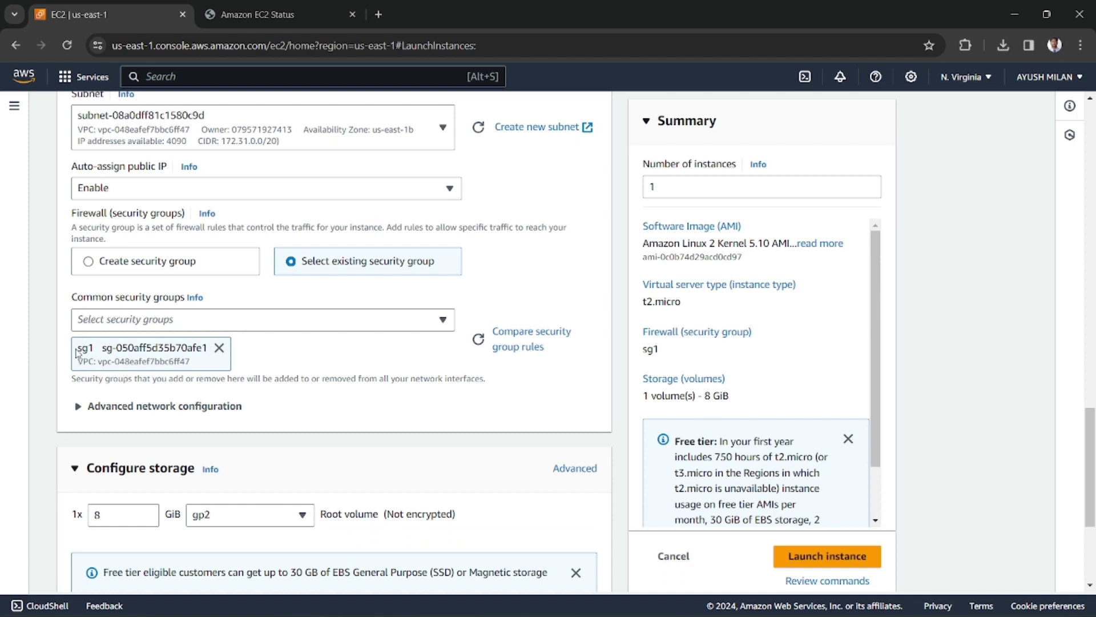
pyautogui.click(79, 407)
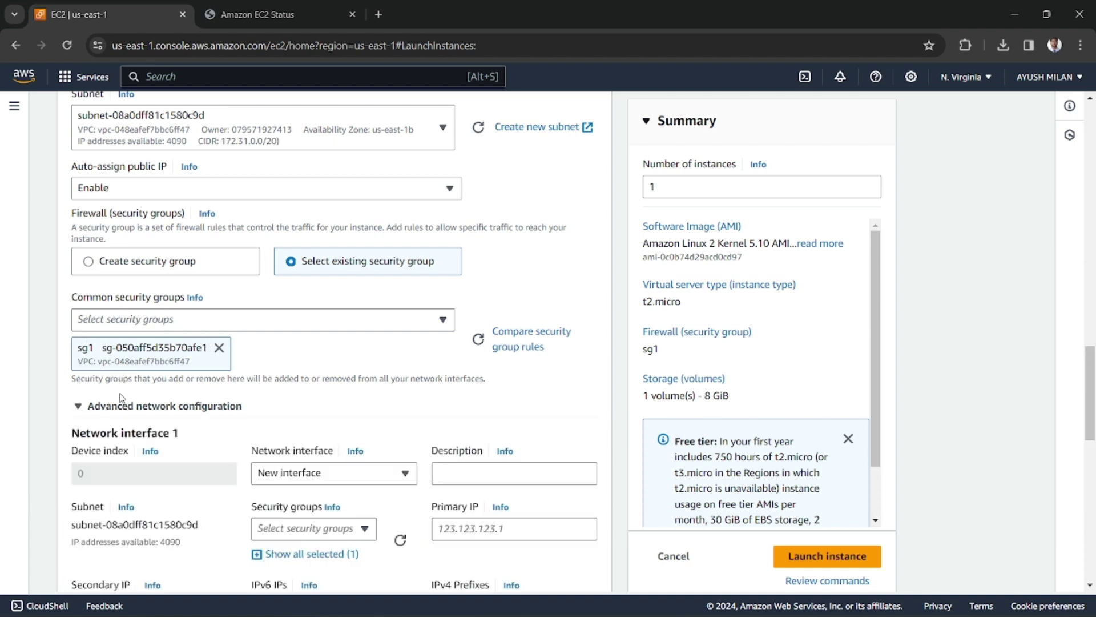
pyautogui.click(78, 407)
# Expand the advanced details and load the user-data file from the temp folder as the instance's user data
pyautogui.scroll(-2, 145, 392)
pyautogui.scroll(-1, 191, 352)
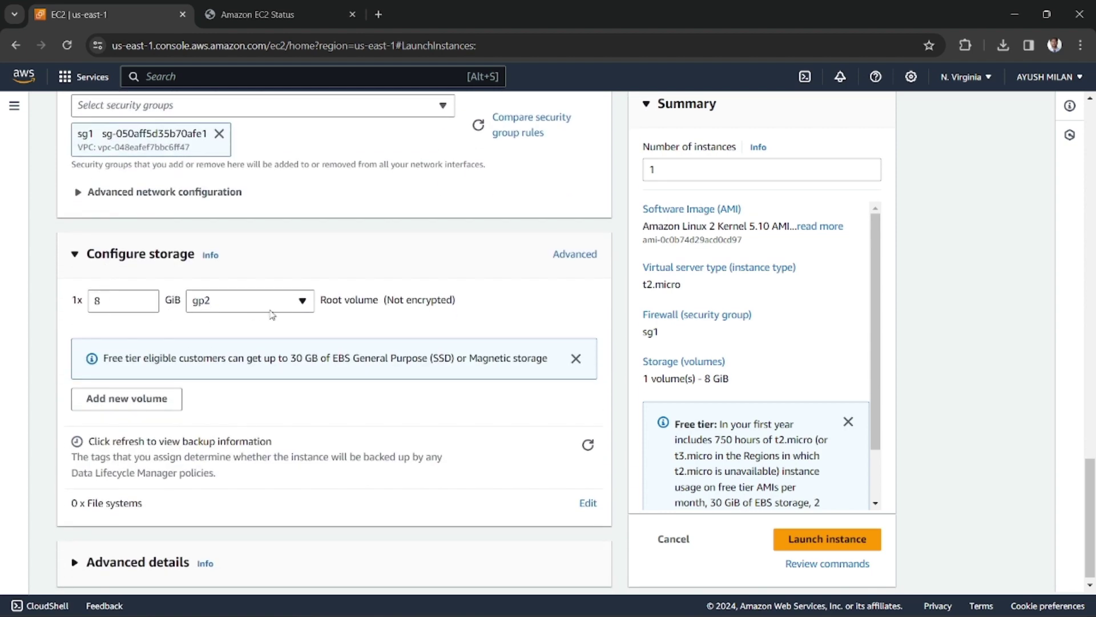
pyautogui.scroll(-1, 280, 374)
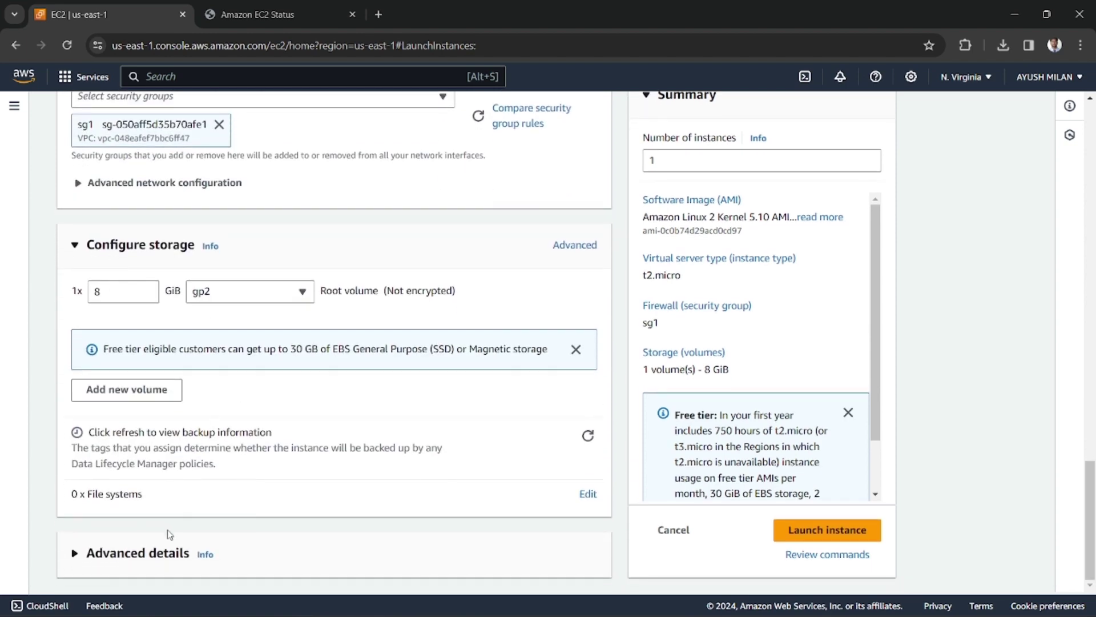
pyautogui.click(137, 553)
pyautogui.scroll(-20, 186, 416)
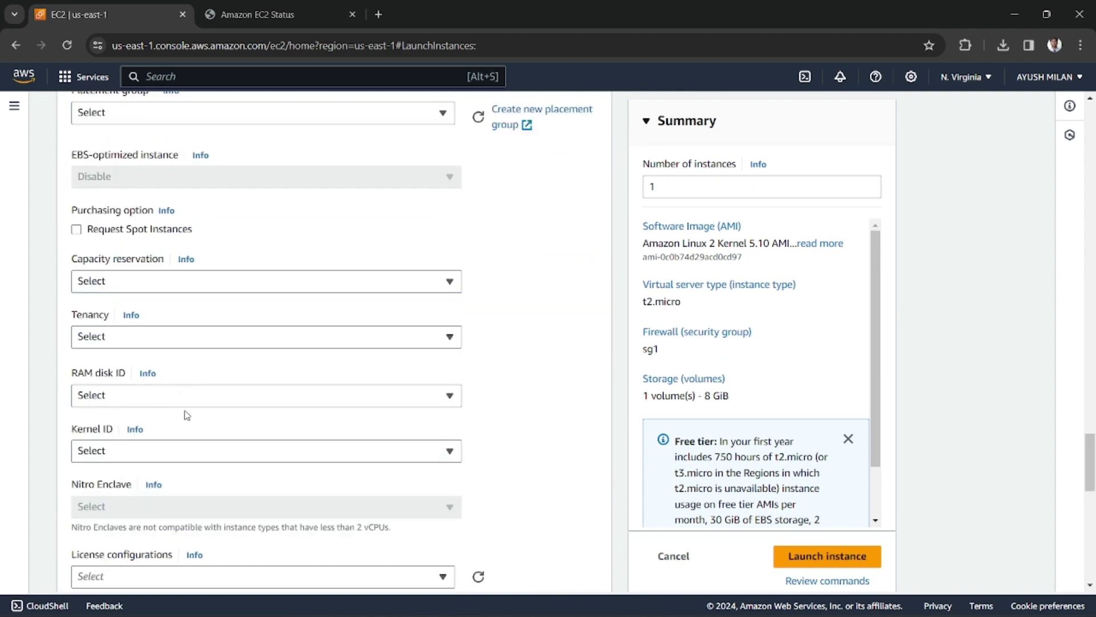
pyautogui.click(153, 273)
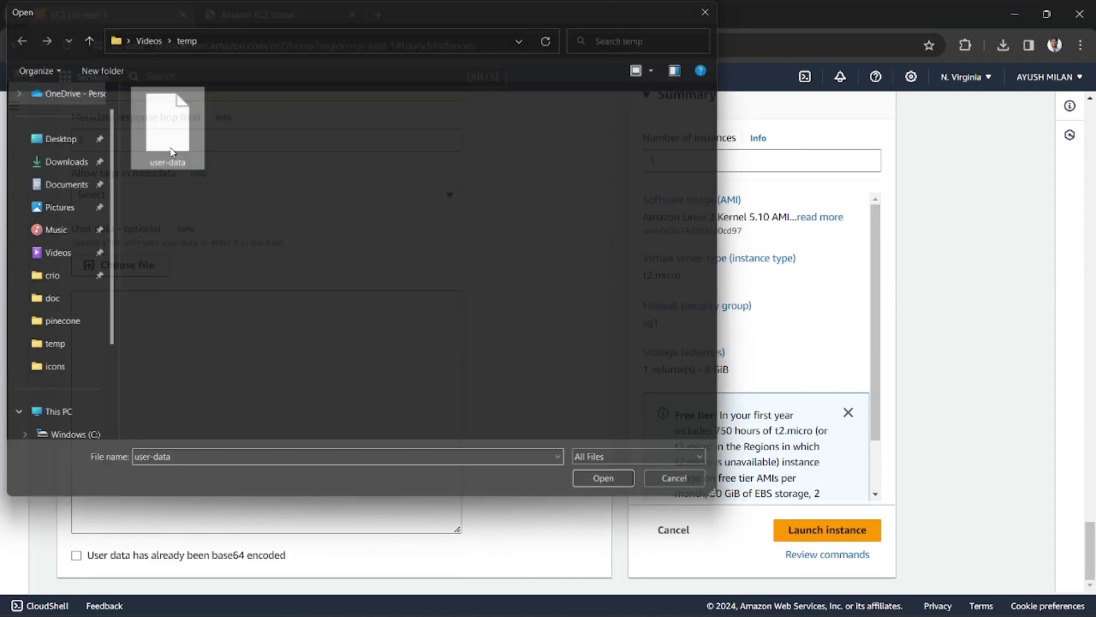
pyautogui.doubleClick(172, 152)
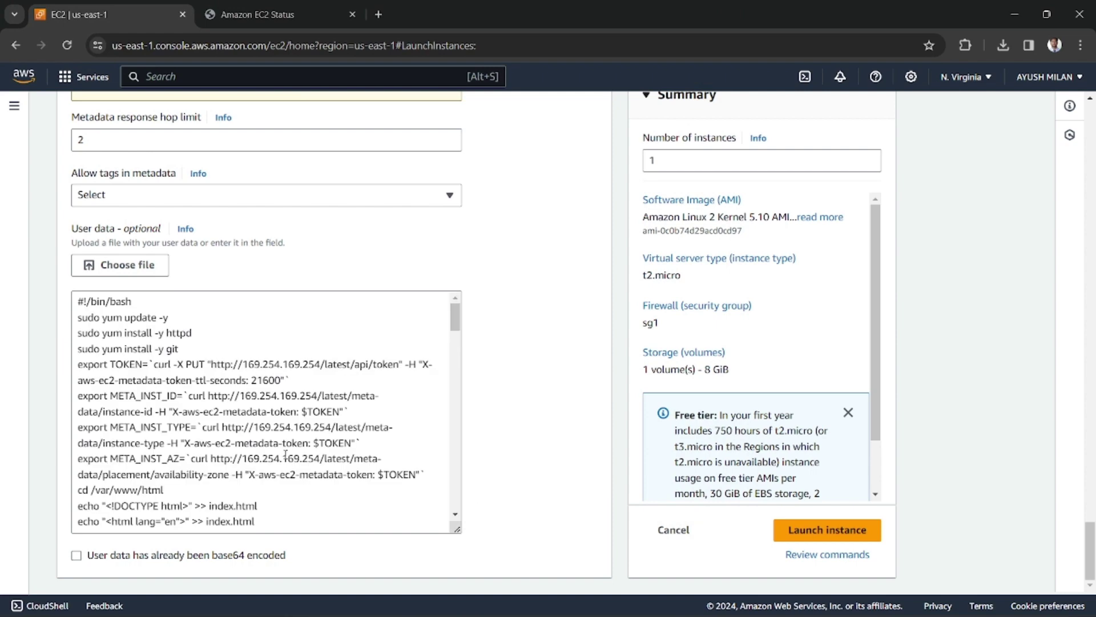
# Look through the loaded user-data script and the launch summary, and launch the instance
pyautogui.scroll(-10, 357, 447)
pyautogui.scroll(-10, 358, 457)
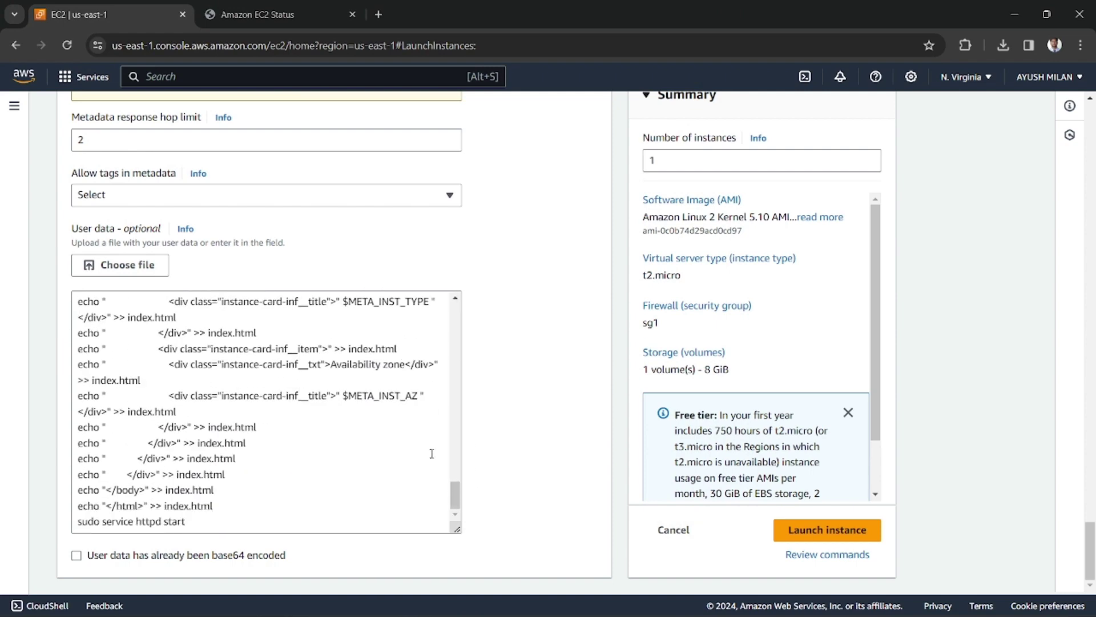
pyautogui.scroll(-1, 760, 327)
pyautogui.scroll(1, 750, 310)
pyautogui.scroll(-1, 753, 312)
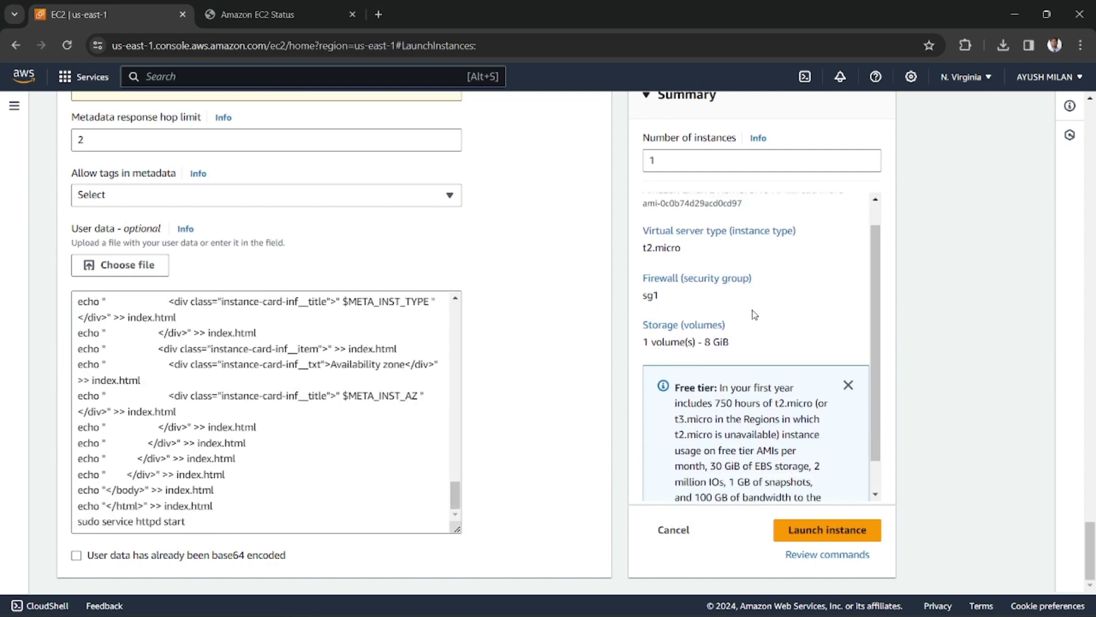
pyautogui.click(844, 534)
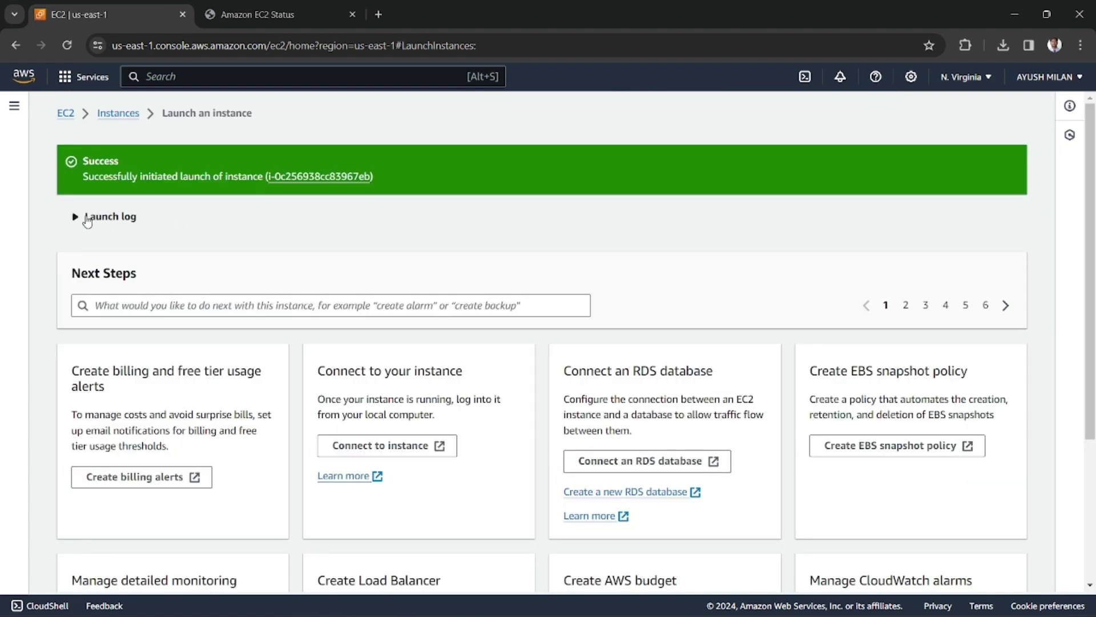
# Expand the launch log of the new instance, review it, and collapse it again
pyautogui.click(87, 217)
pyautogui.scroll(-3, 87, 220)
pyautogui.scroll(3, 87, 220)
pyautogui.click(88, 217)
# Open the list of all instances, refresh it, and deselect instance1
pyautogui.scroll(-4, 651, 308)
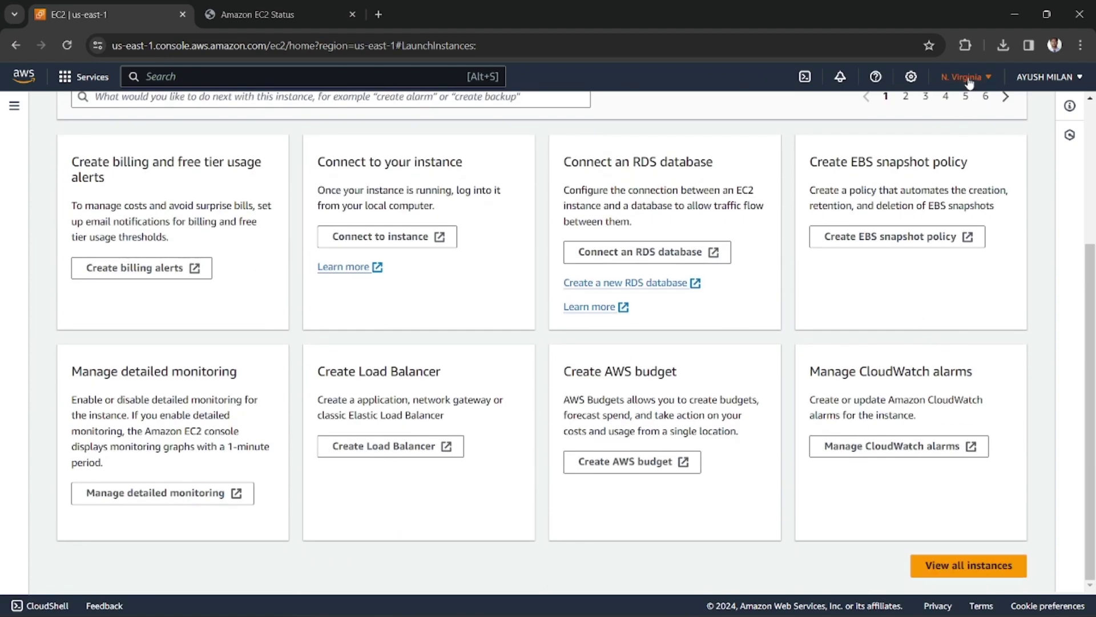
pyautogui.click(965, 565)
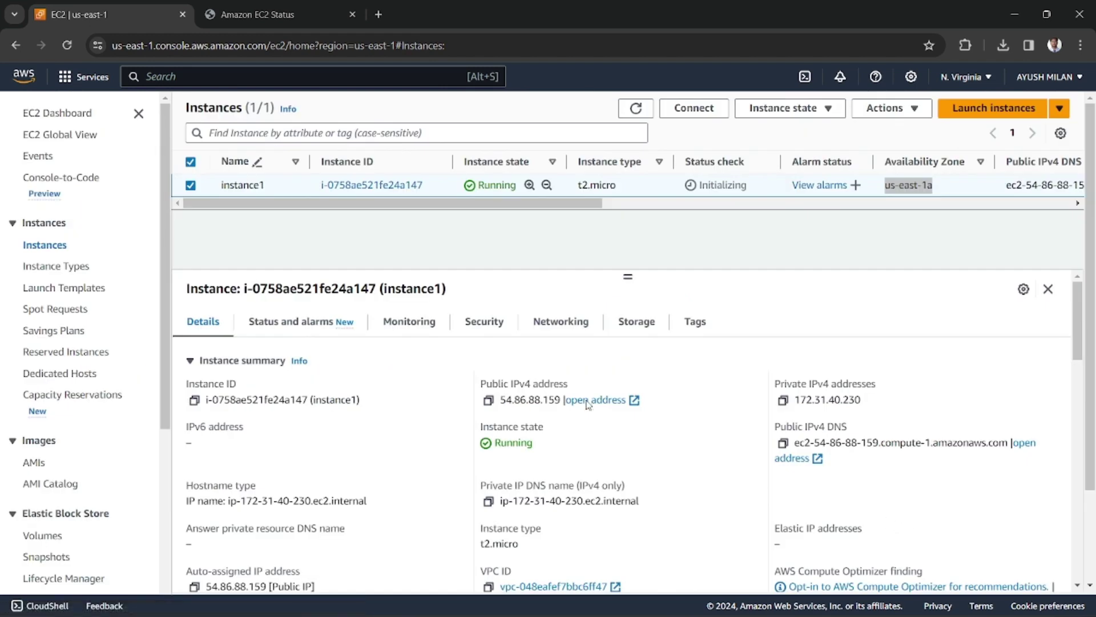
pyautogui.click(636, 108)
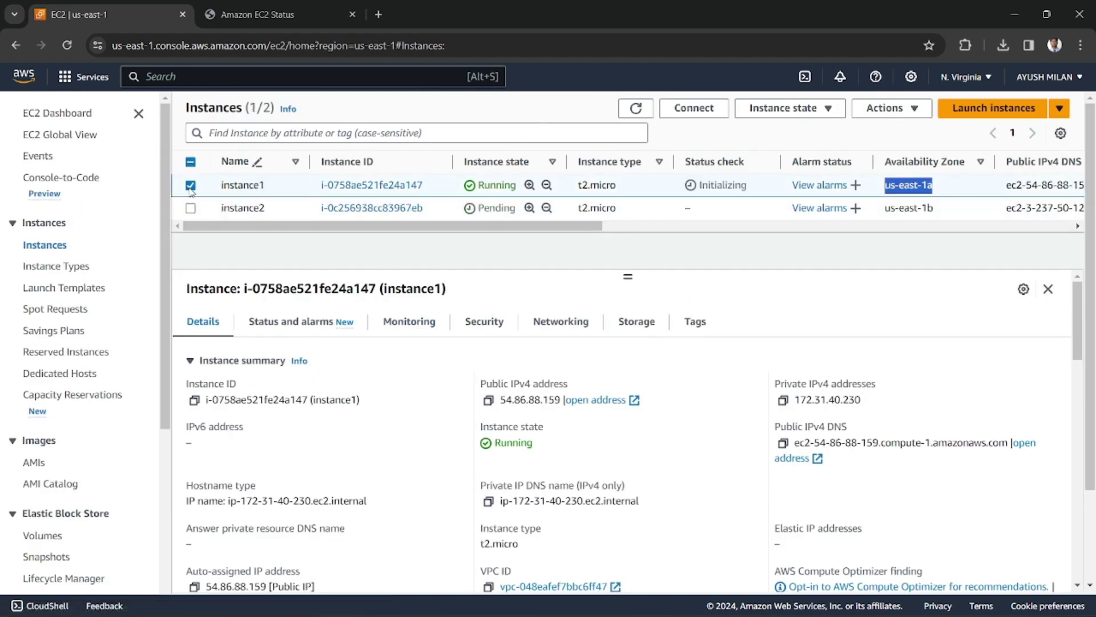
pyautogui.click(428, 195)
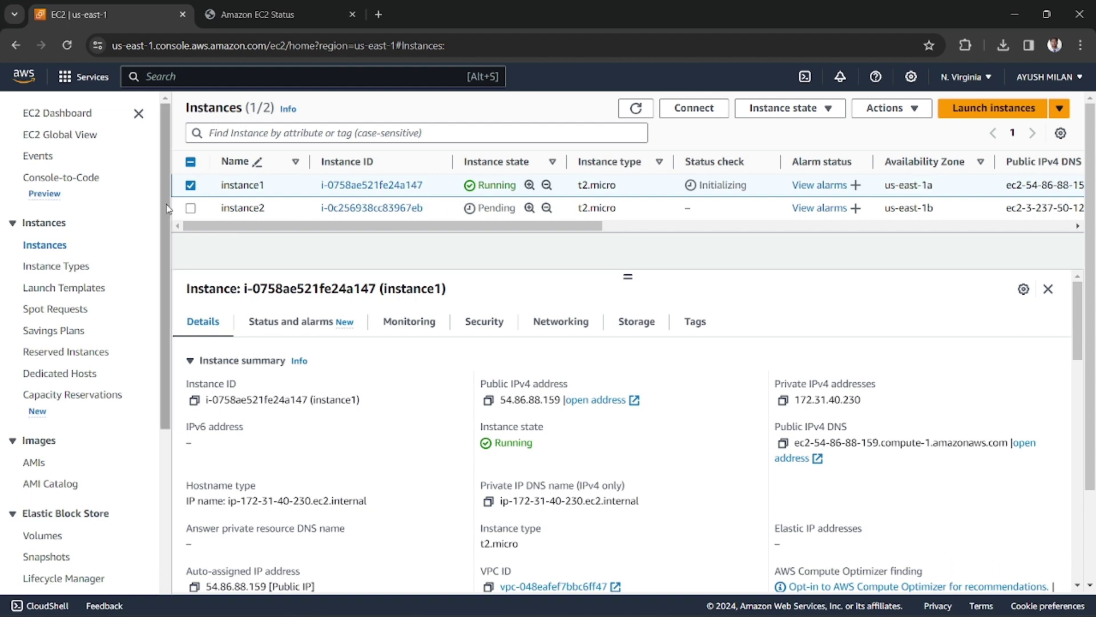
pyautogui.click(191, 185)
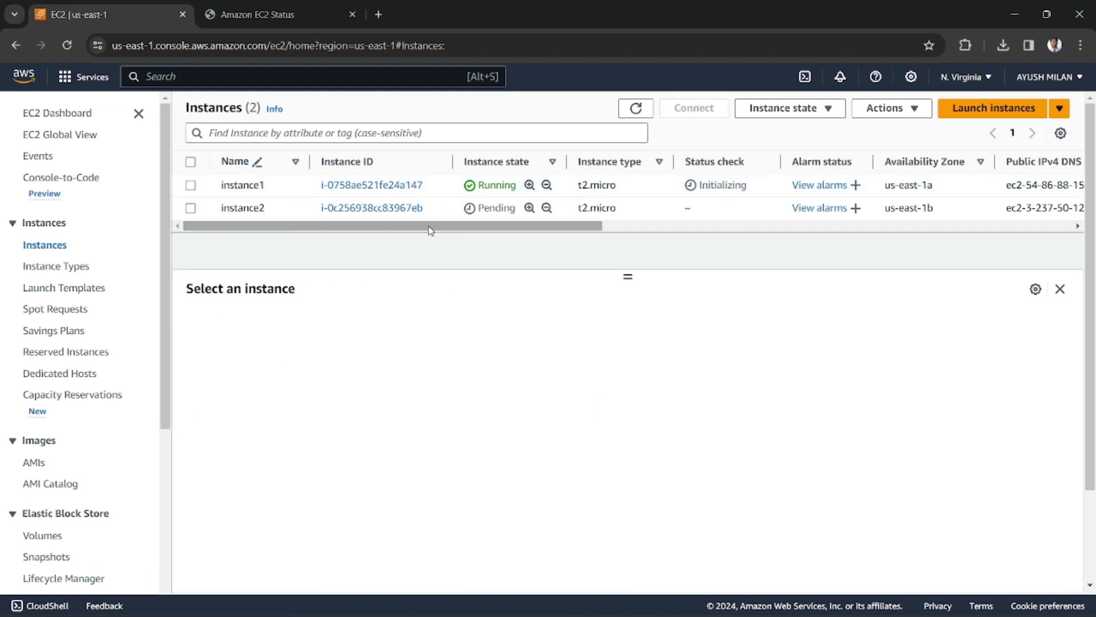
# Refresh the instances list and check the instance state of instance2
pyautogui.doubleClick(479, 209)
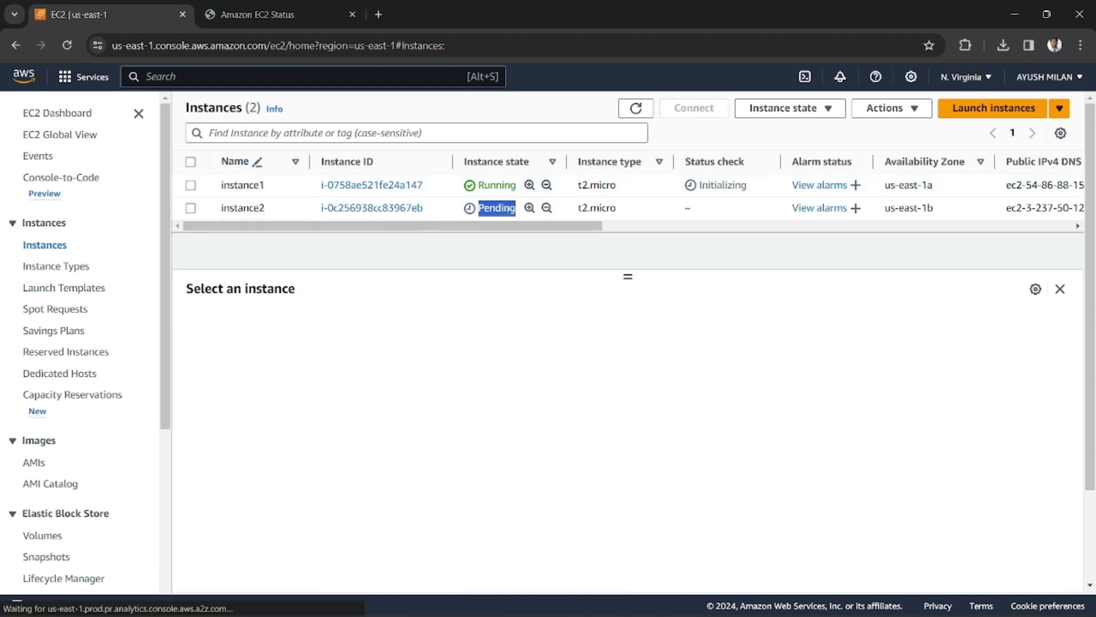
pyautogui.click(636, 108)
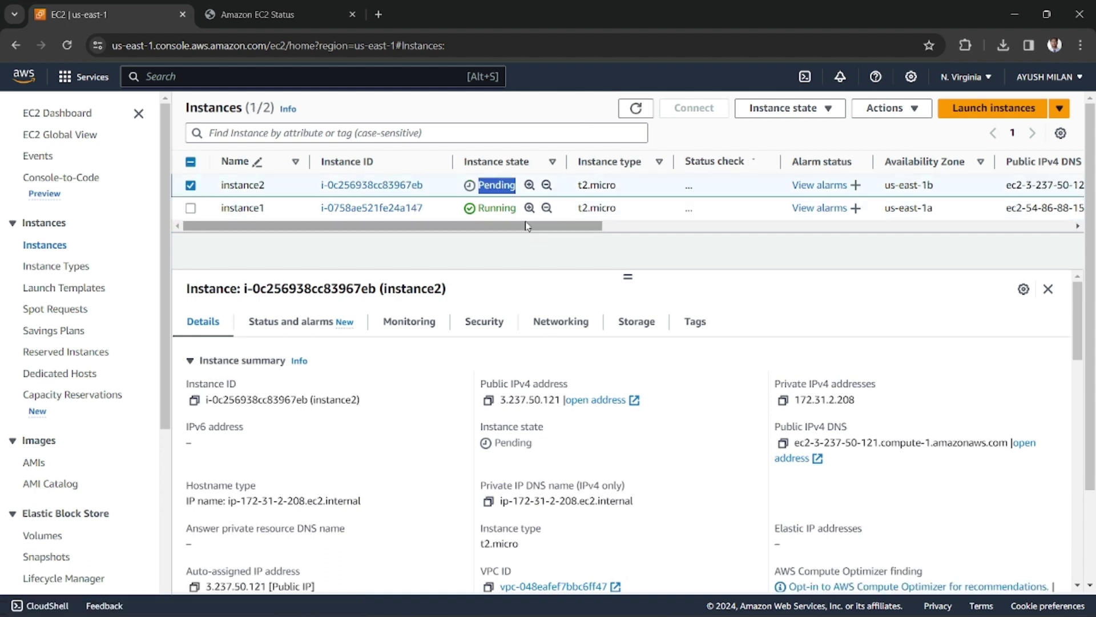
pyautogui.click(639, 108)
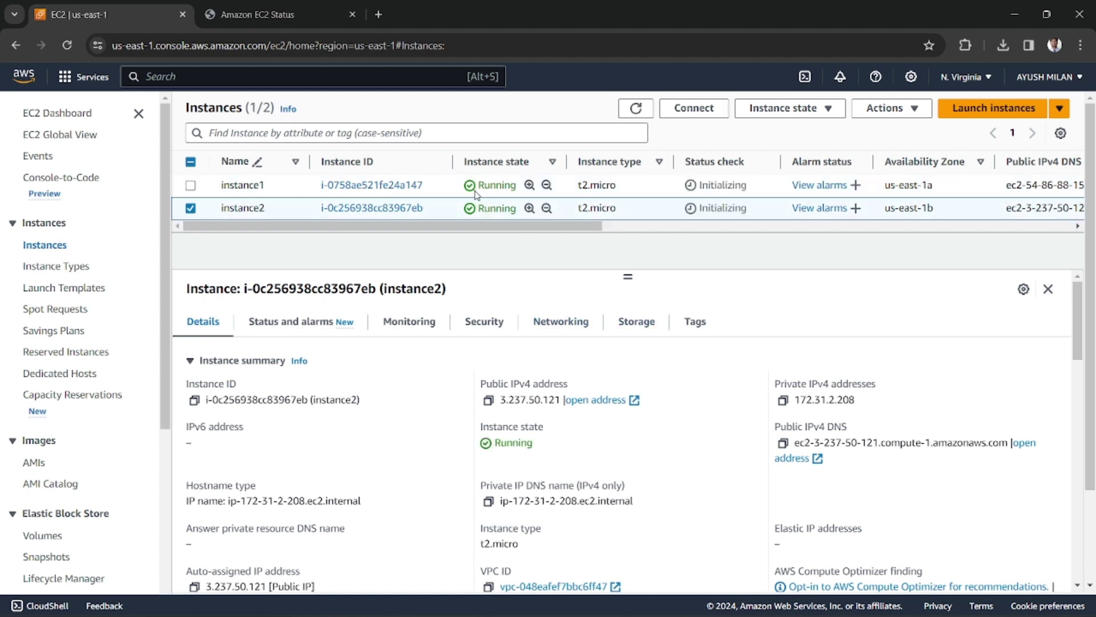
# Select instance1 and compare the availability zones of instance1 and instance2 in the list
pyautogui.click(485, 184)
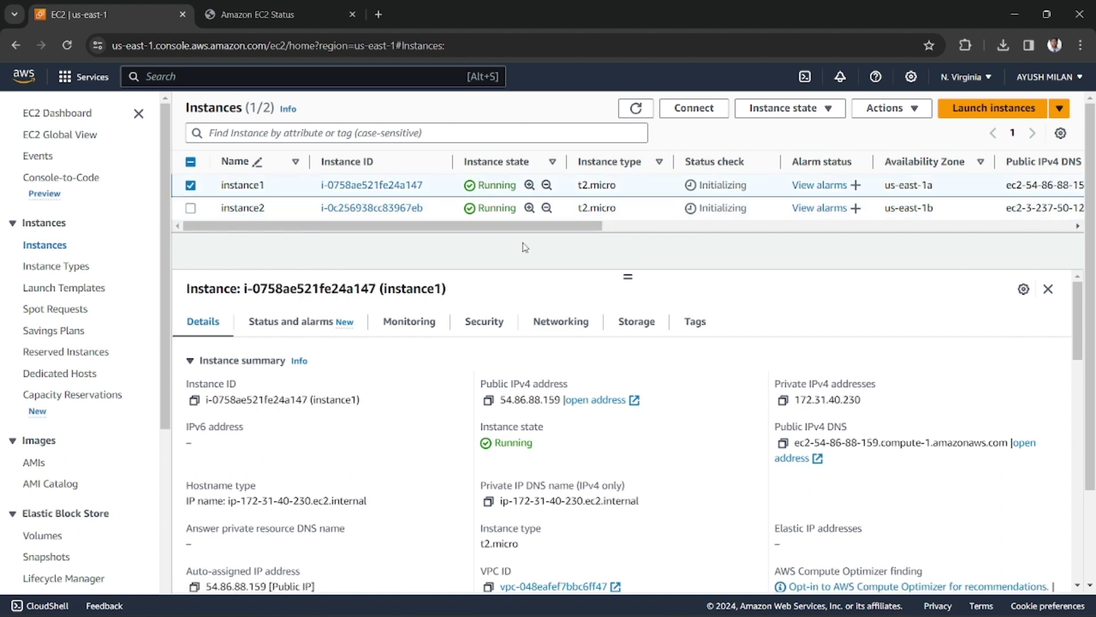
pyautogui.hscroll(2, 526, 229)
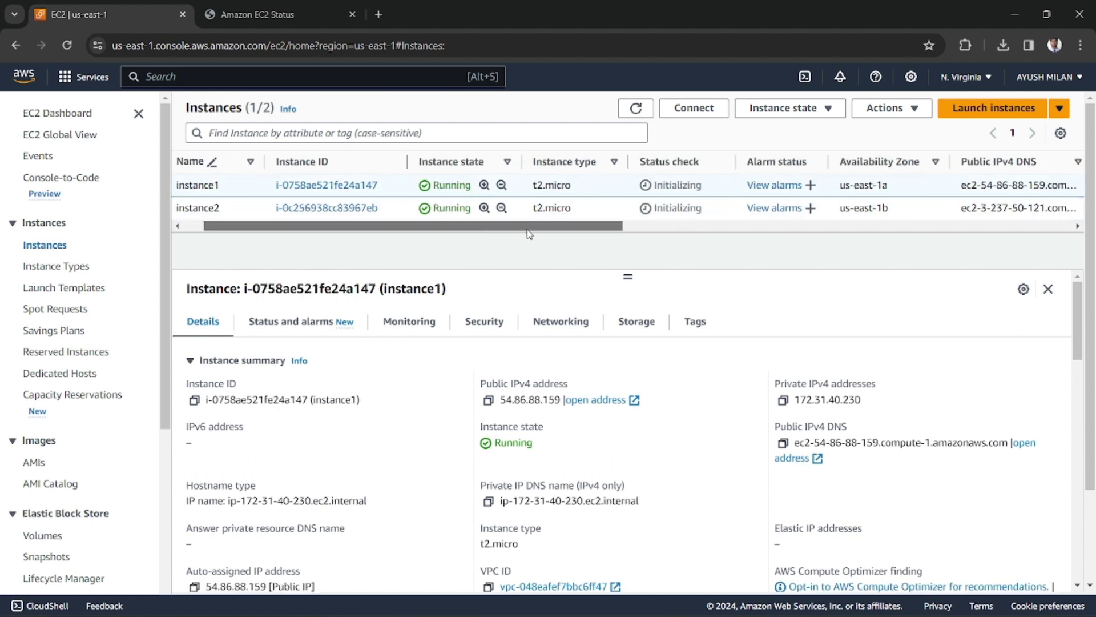
pyautogui.hscroll(-2, 529, 231)
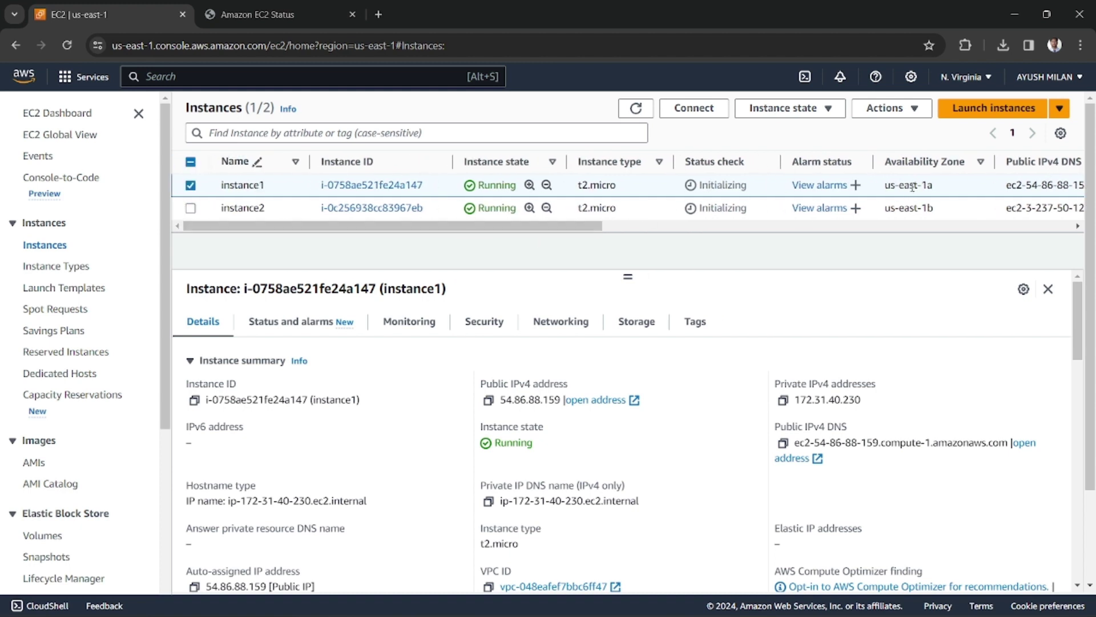
pyautogui.moveTo(886, 185); pyautogui.dragTo(935, 209)
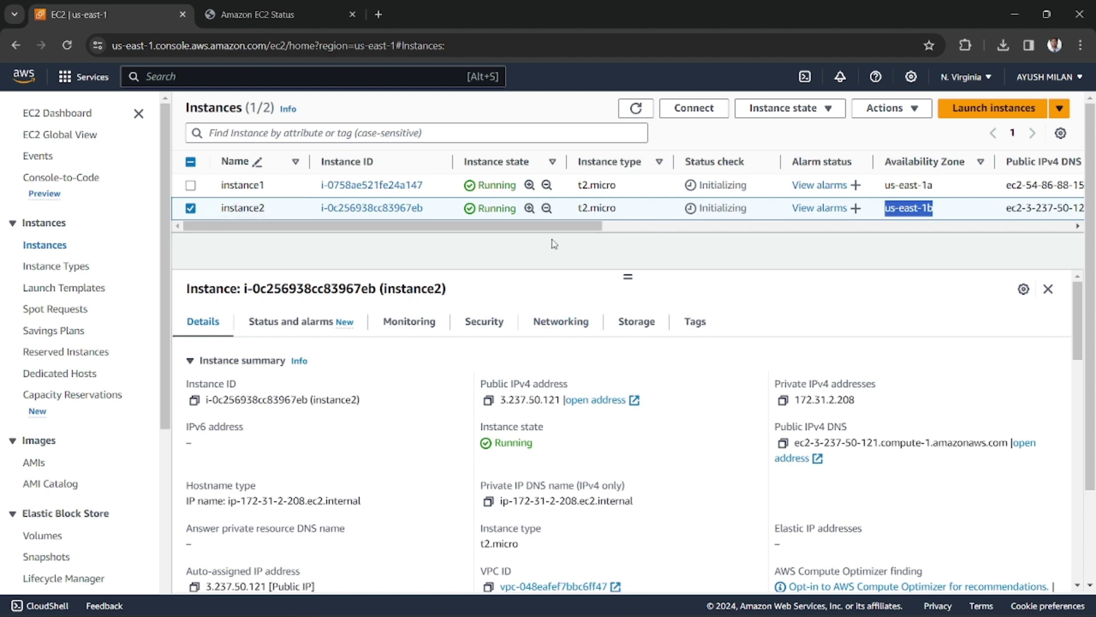
# Copy the public IPv4 address of instance2 and open it in a new browser tab
pyautogui.click(632, 210)
pyautogui.click(488, 400)
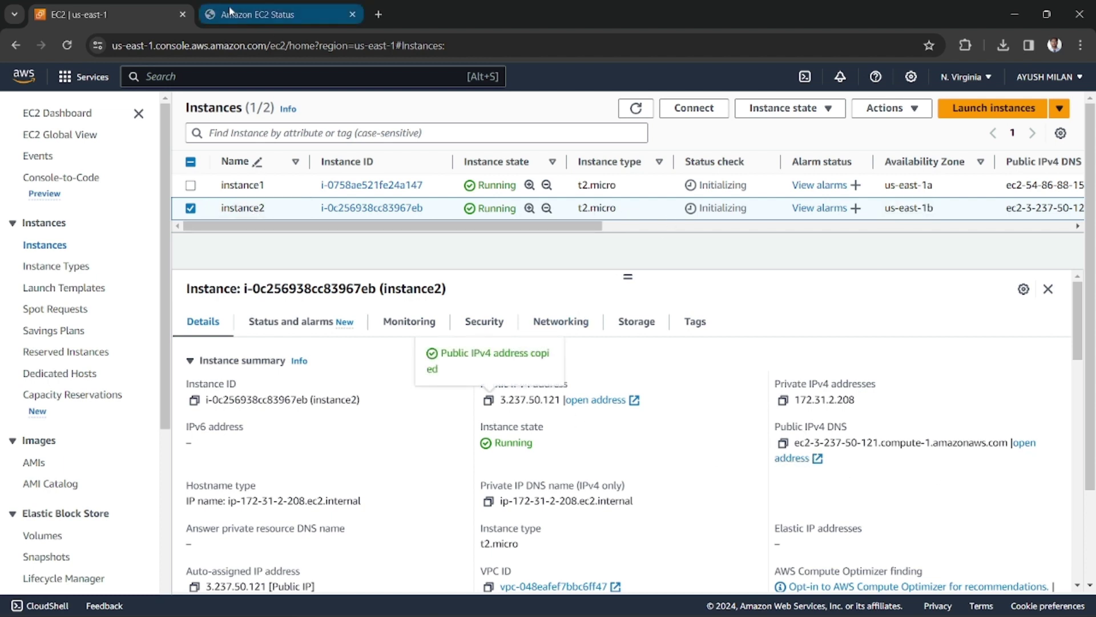
pyautogui.click(378, 15)
pyautogui.hotkey('ctrl', 'v')
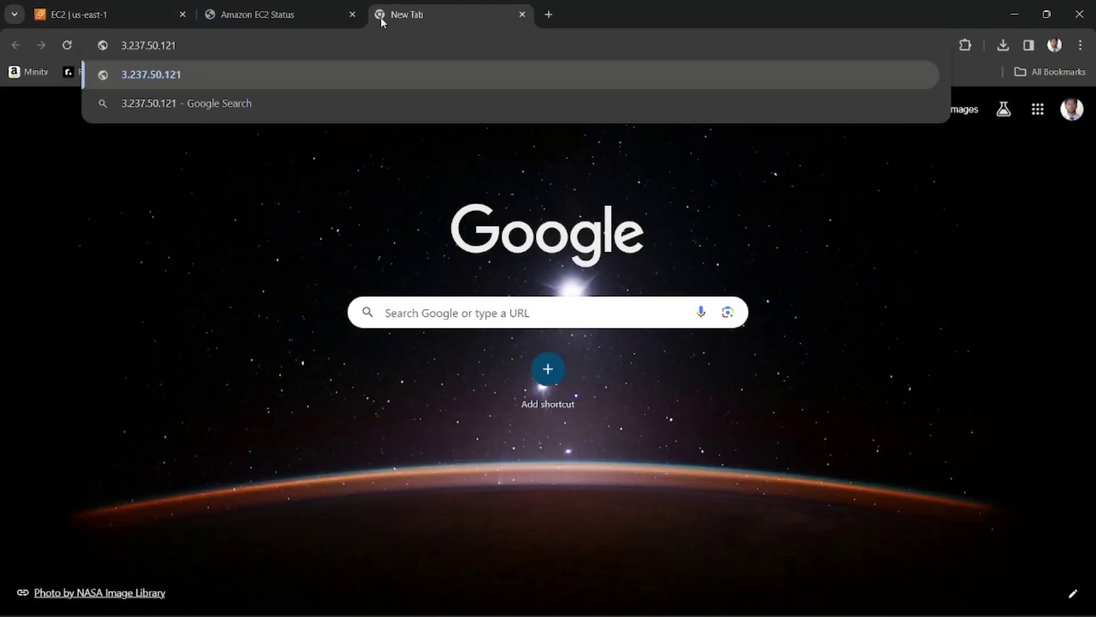
pyautogui.press('Return')
# Review the instance ID on instance1's status page and check the loading instance2 page against the instances list
pyautogui.click(255, 15)
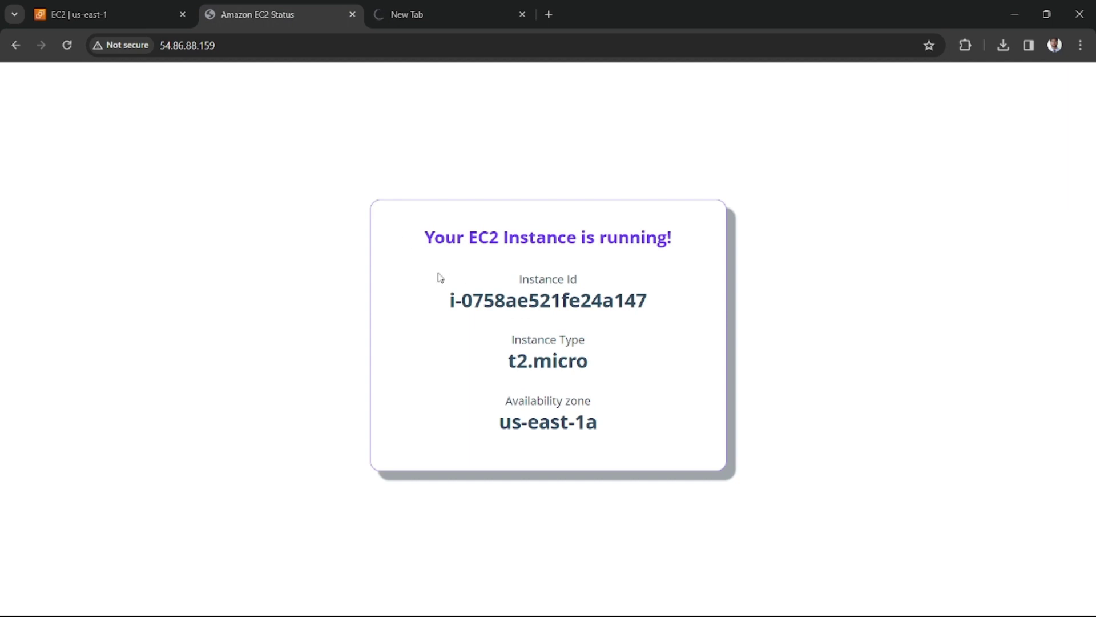
pyautogui.moveTo(440, 278); pyautogui.dragTo(658, 298)
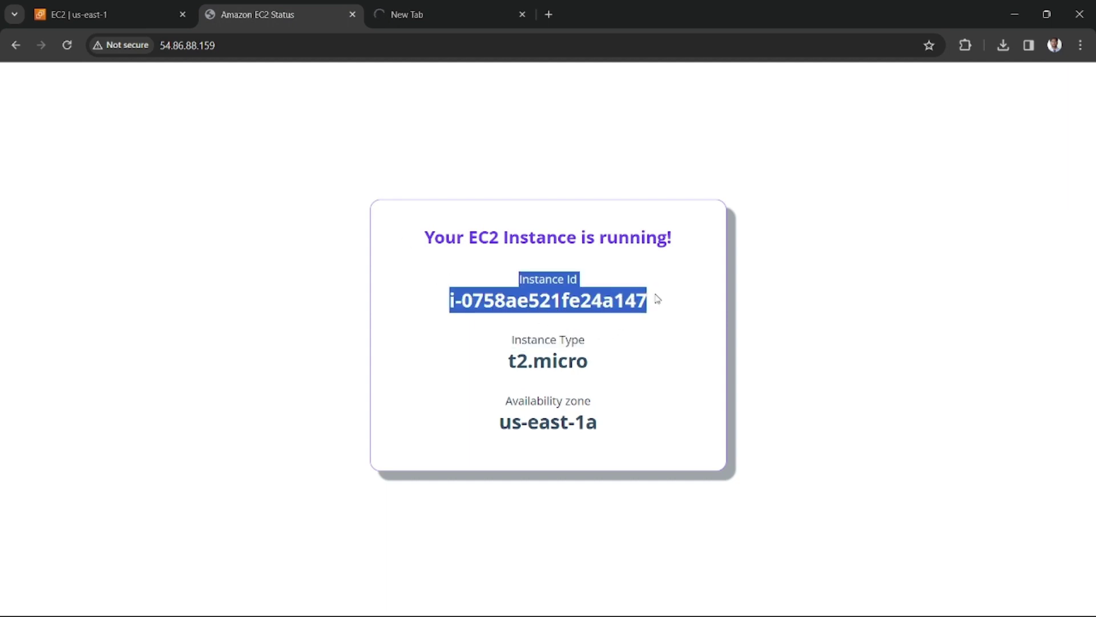
pyautogui.click(432, 14)
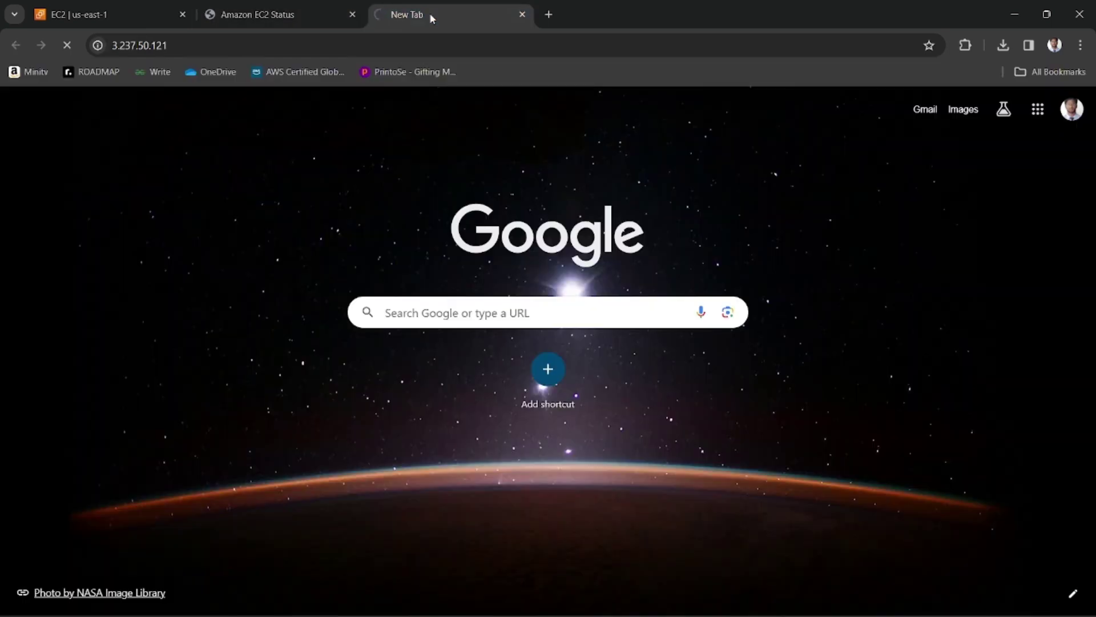
pyautogui.click(303, 41)
pyautogui.click(174, 16)
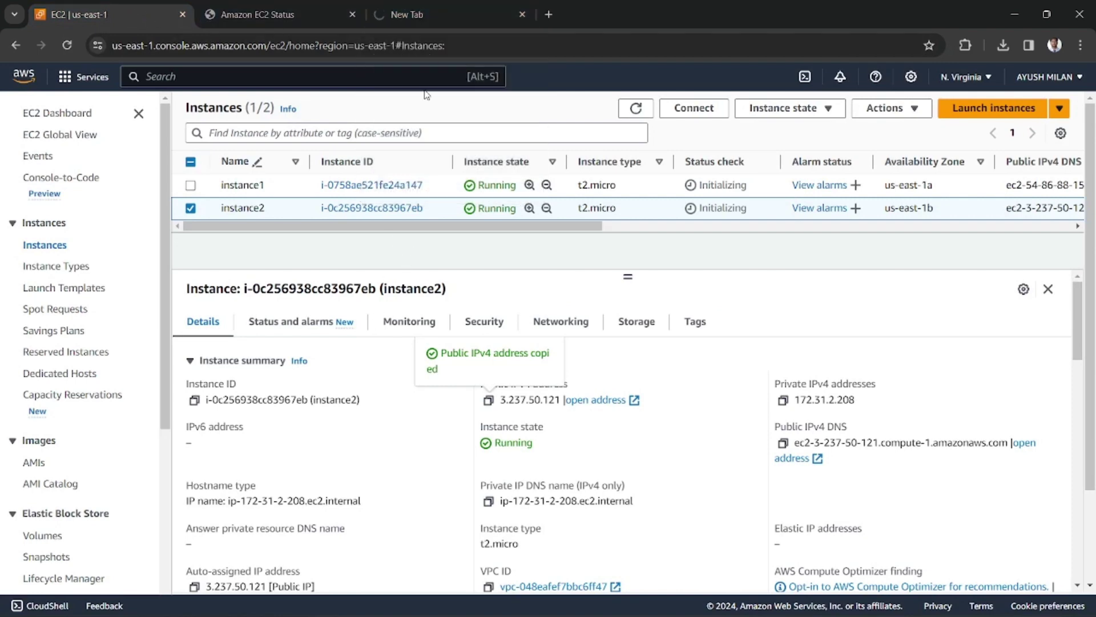
pyautogui.click(447, 25)
pyautogui.click(116, 25)
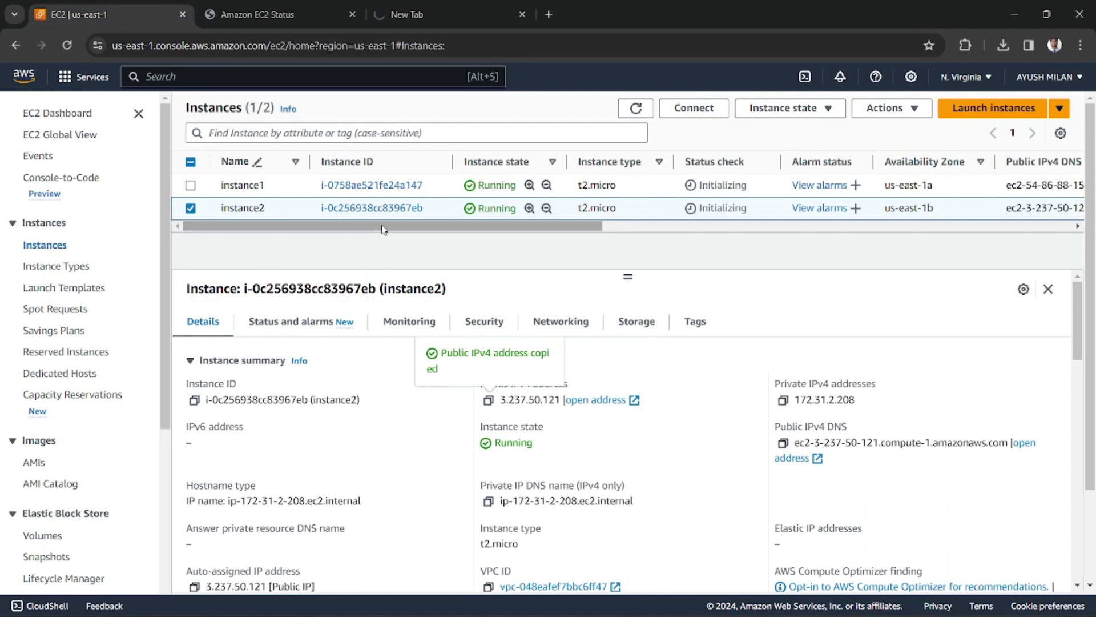
# Try to load instance2's page with port 80 appended to its address
pyautogui.click(426, 13)
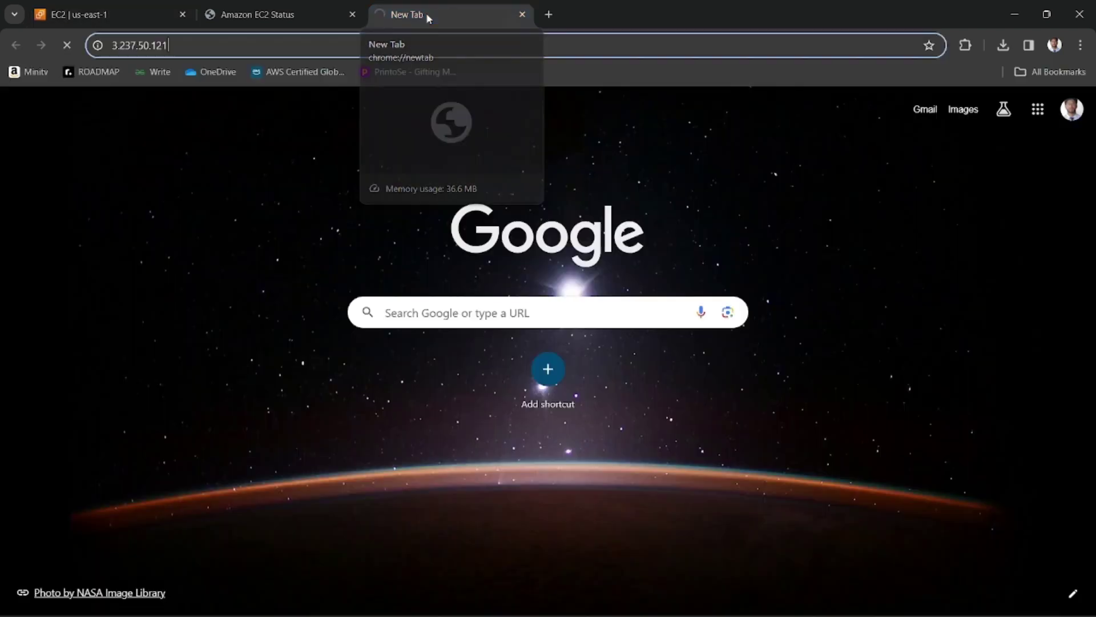
pyautogui.write(':80')
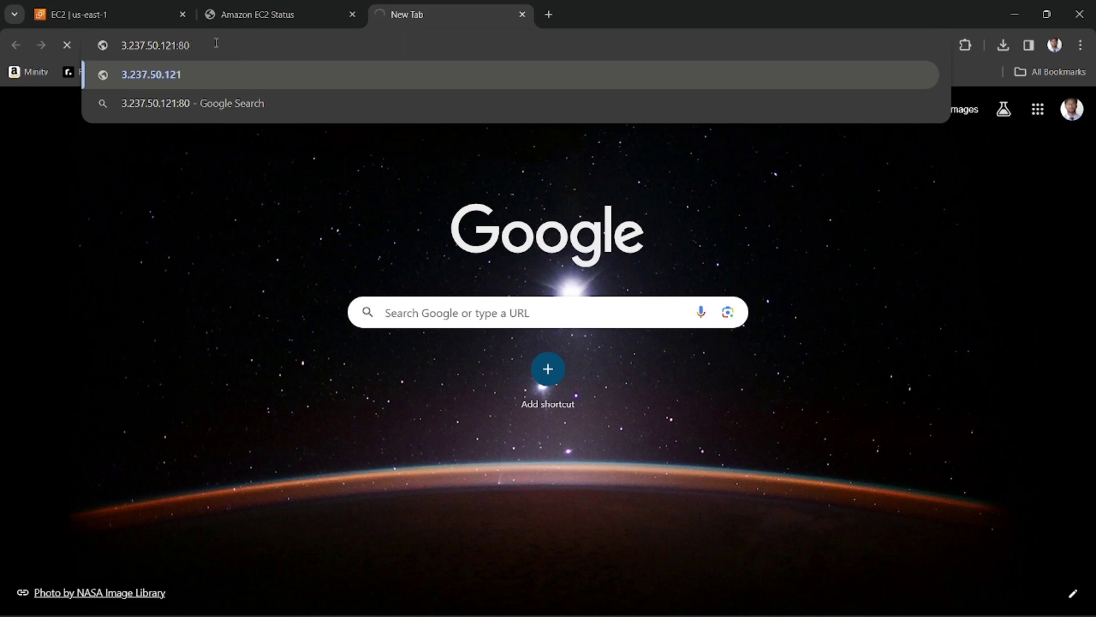
pyautogui.press('Return')
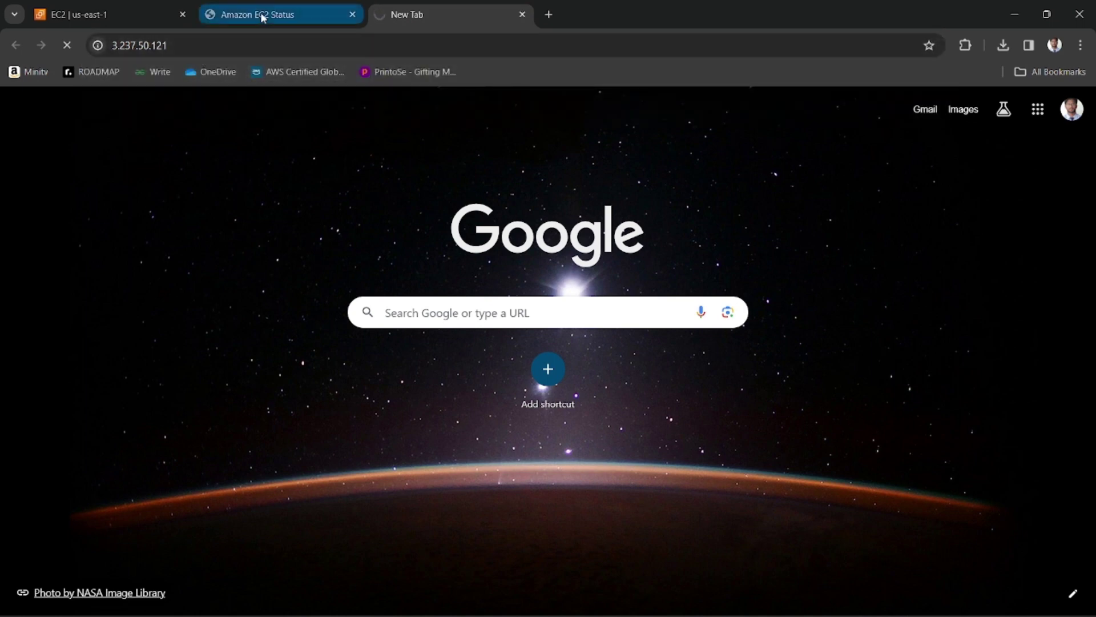
# Return to the EC2 console, refresh the instances list, and copy instance2's public IPv4 address again
pyautogui.click(78, 19)
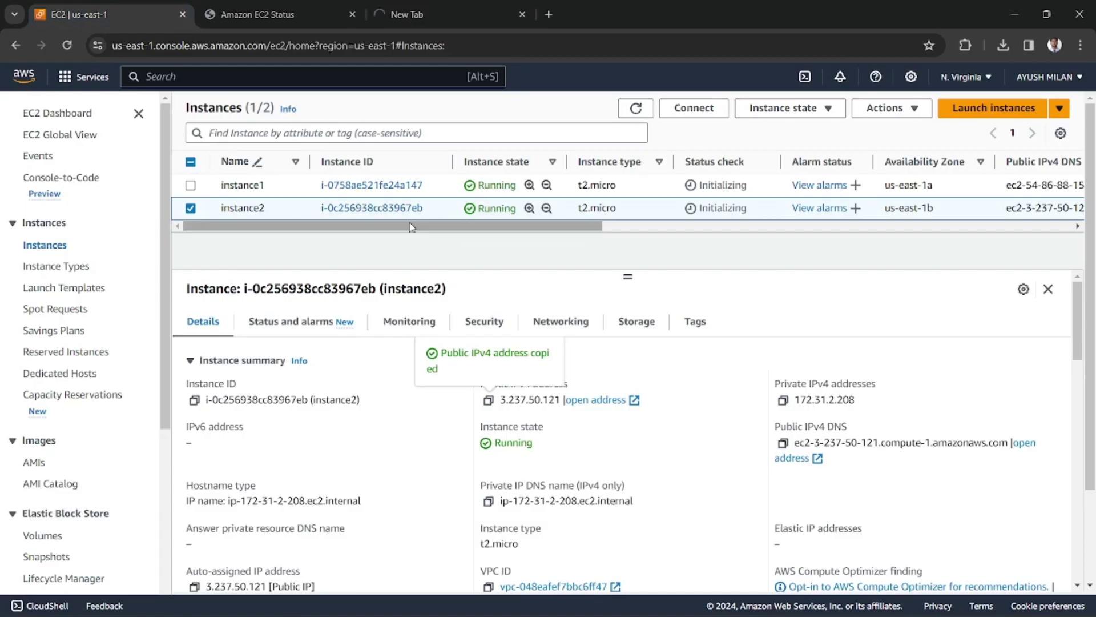
pyautogui.click(635, 118)
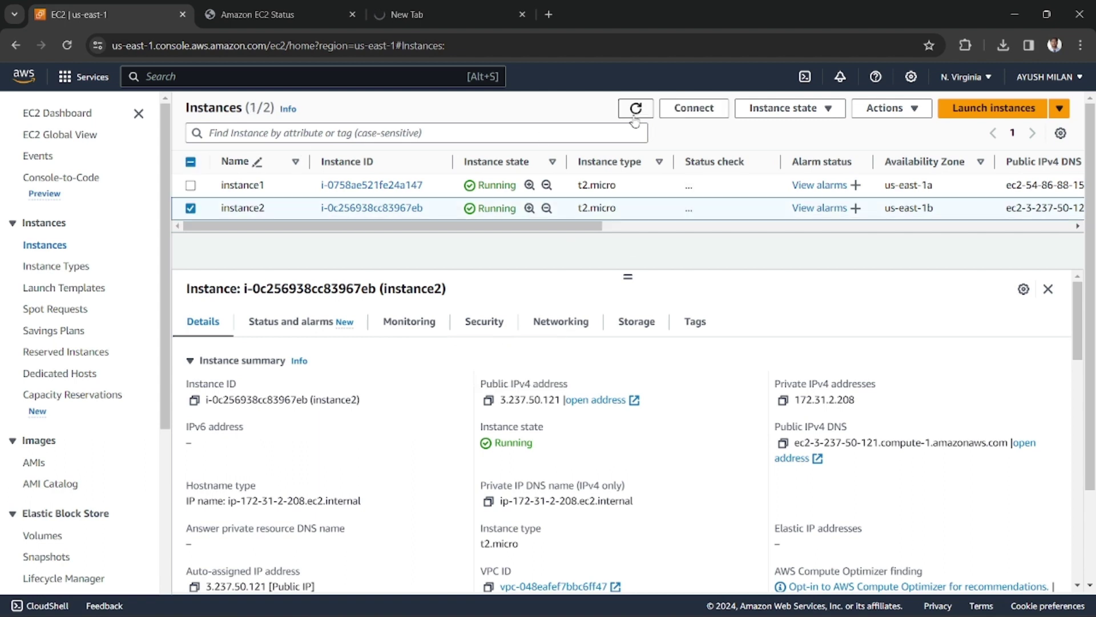
pyautogui.click(636, 112)
pyautogui.click(489, 401)
# Reload instance2's web page at 3.237.50.121 without a port number
pyautogui.click(477, 12)
pyautogui.click(431, 45)
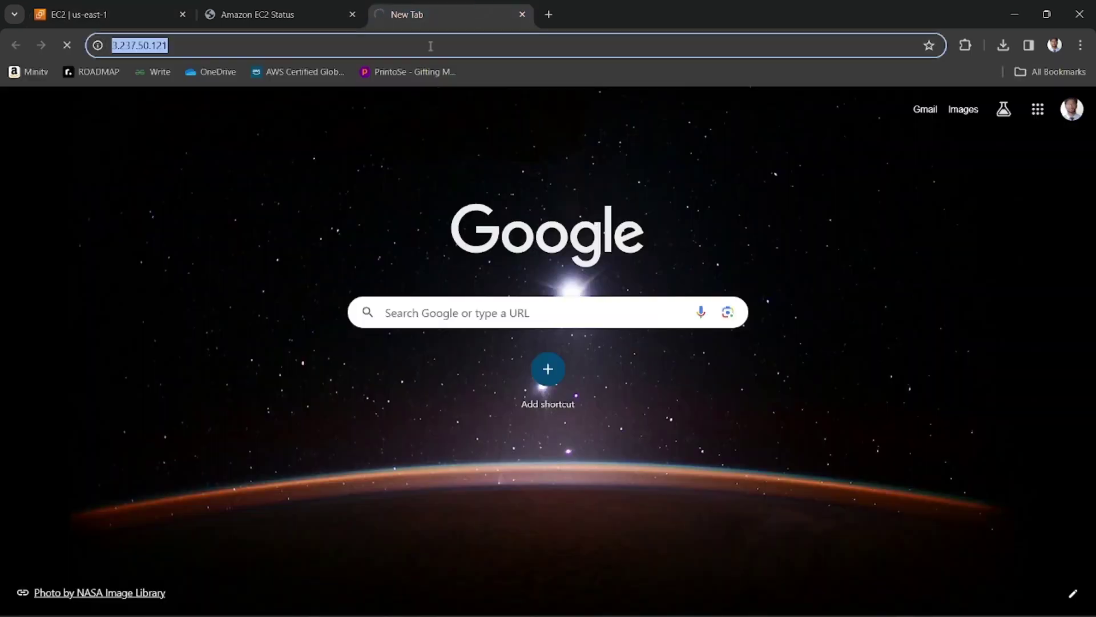
pyautogui.click(431, 46)
pyautogui.write(':')
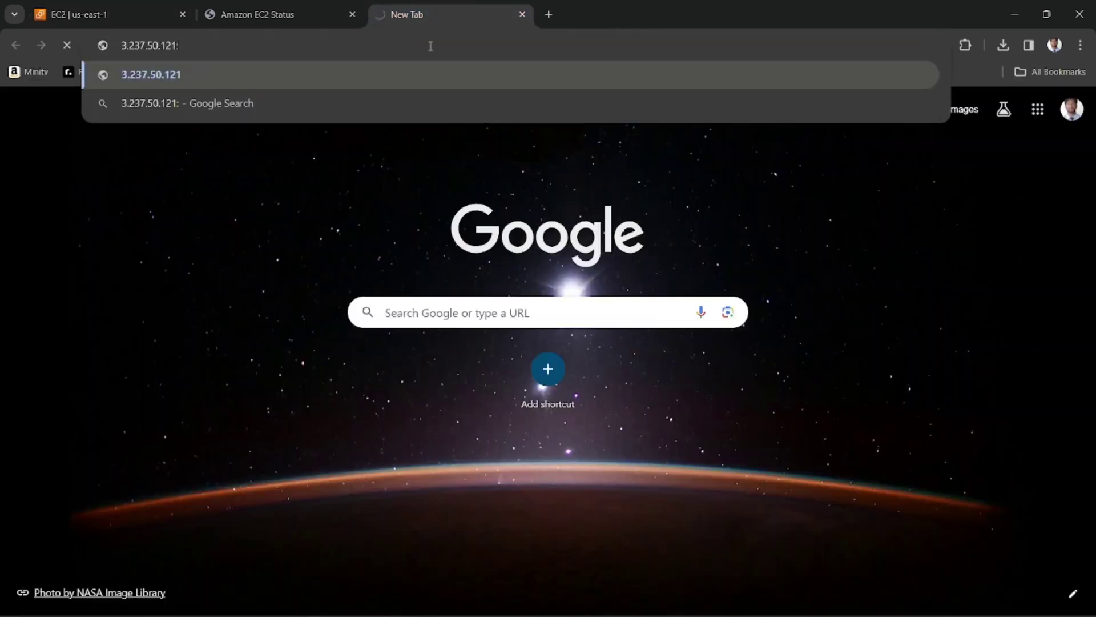
pyautogui.press('BackSpace')
pyautogui.press('Return')
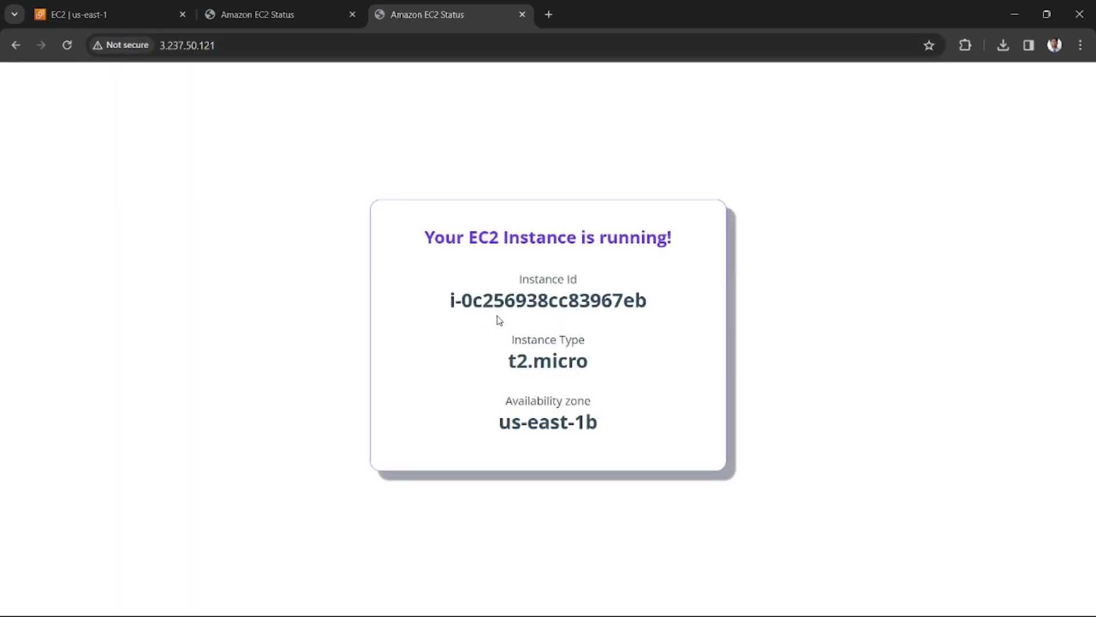
# Compare the instance ID on instance2's status page with the console, and check the page's instance type and availability zone
pyautogui.moveTo(447, 301); pyautogui.dragTo(651, 318)
pyautogui.click(603, 322)
pyautogui.moveTo(447, 308); pyautogui.dragTo(655, 303)
pyautogui.click(125, 23)
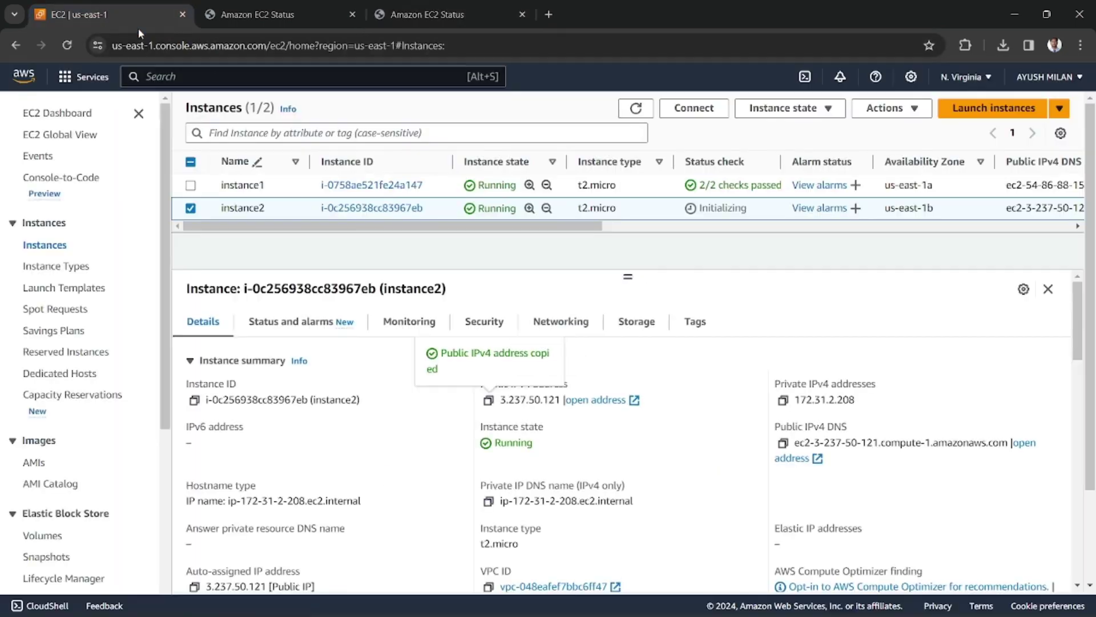
pyautogui.click(442, 20)
pyautogui.click(516, 313)
pyautogui.moveTo(453, 299); pyautogui.dragTo(598, 425)
pyautogui.click(434, 280)
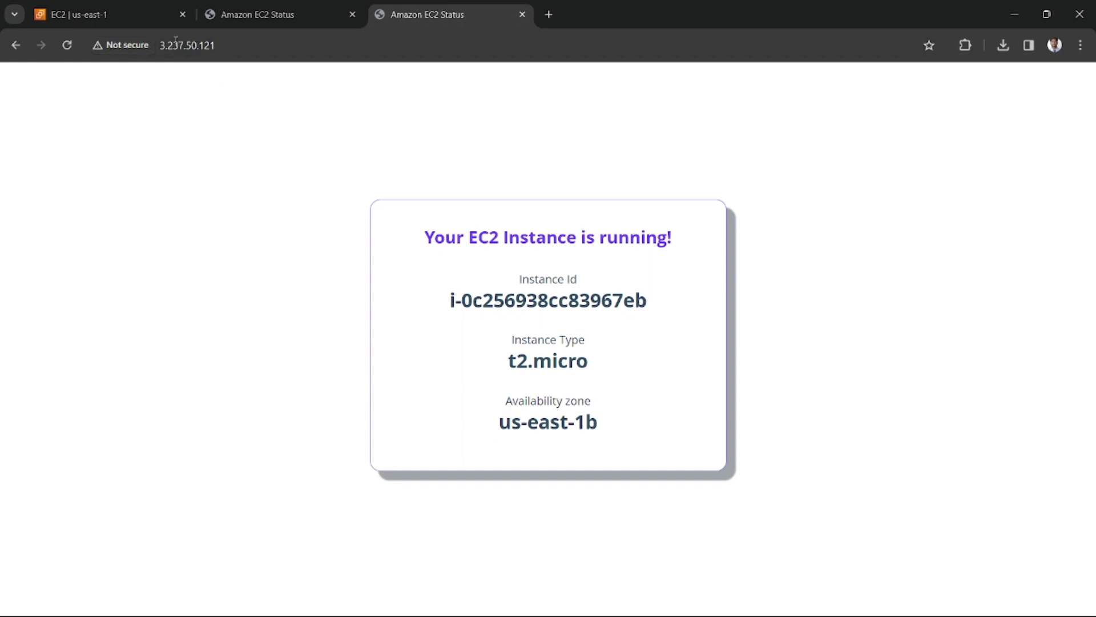
# Return to the EC2 console and review the status checks, availability zones and public addresses of both instances
pyautogui.click(153, 12)
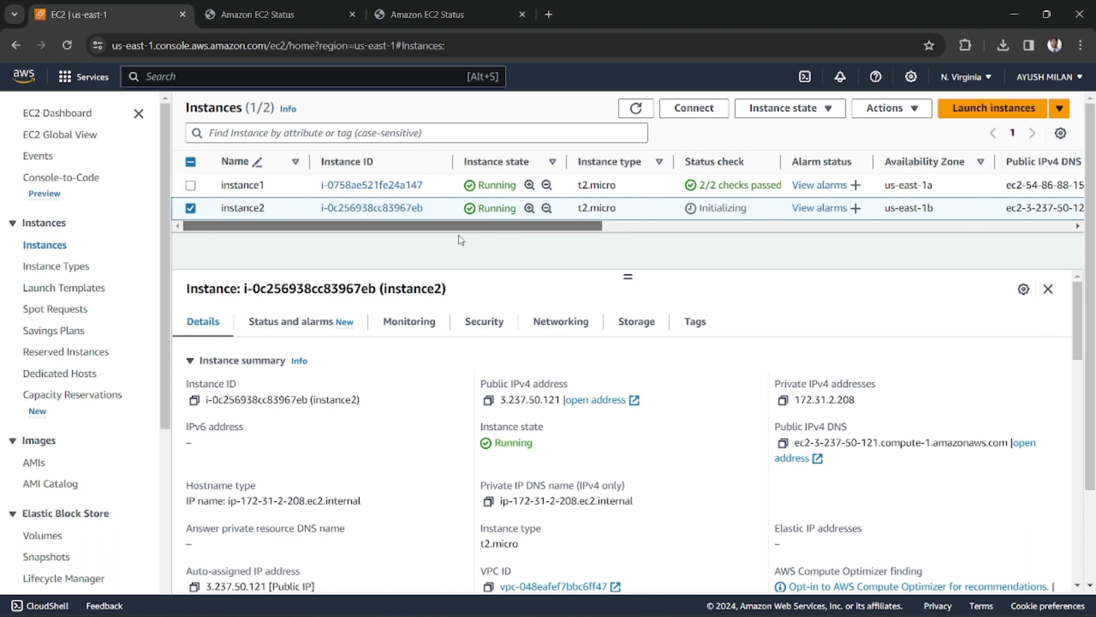
pyautogui.hscroll(2, 469, 237)
pyautogui.hscroll(-2, 448, 239)
pyautogui.hscroll(3, 459, 237)
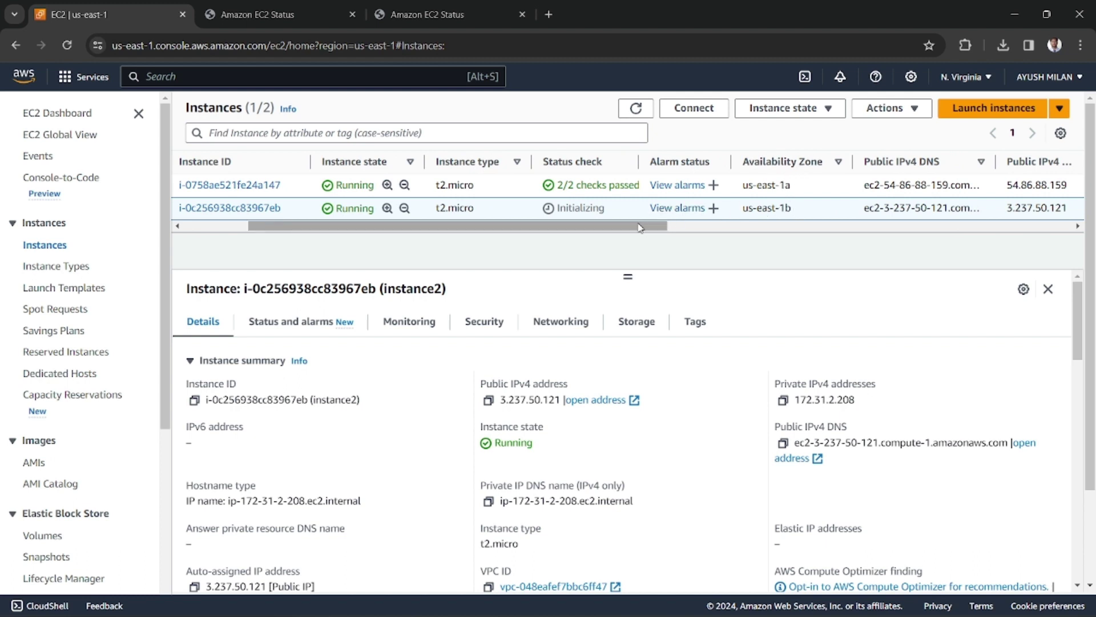
pyautogui.hscroll(-3, 526, 240)
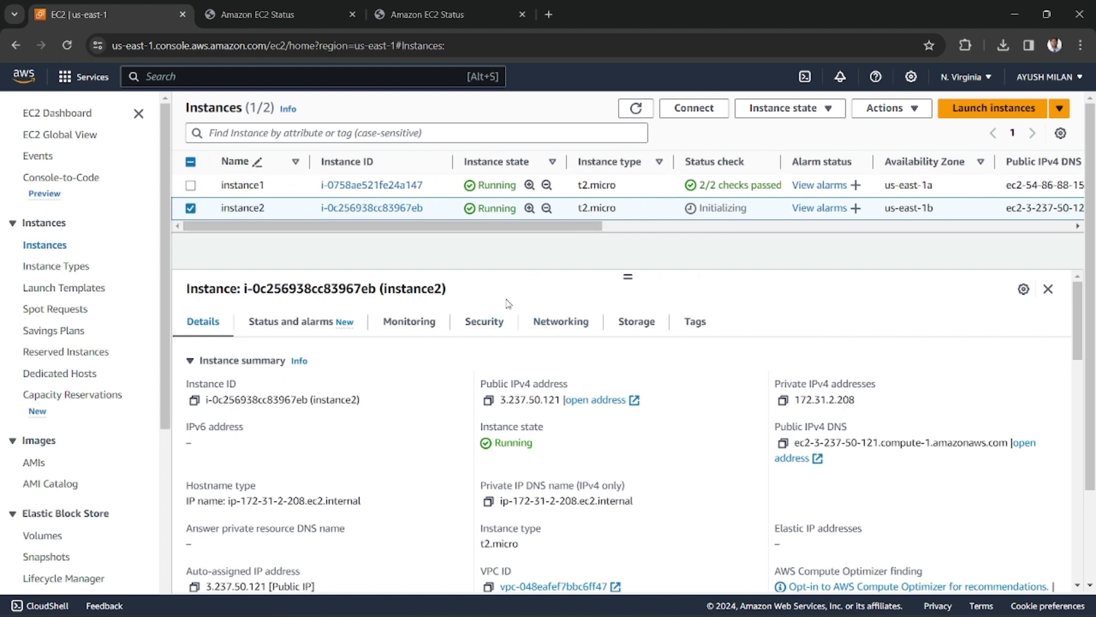
pyautogui.hscroll(1, 514, 245)
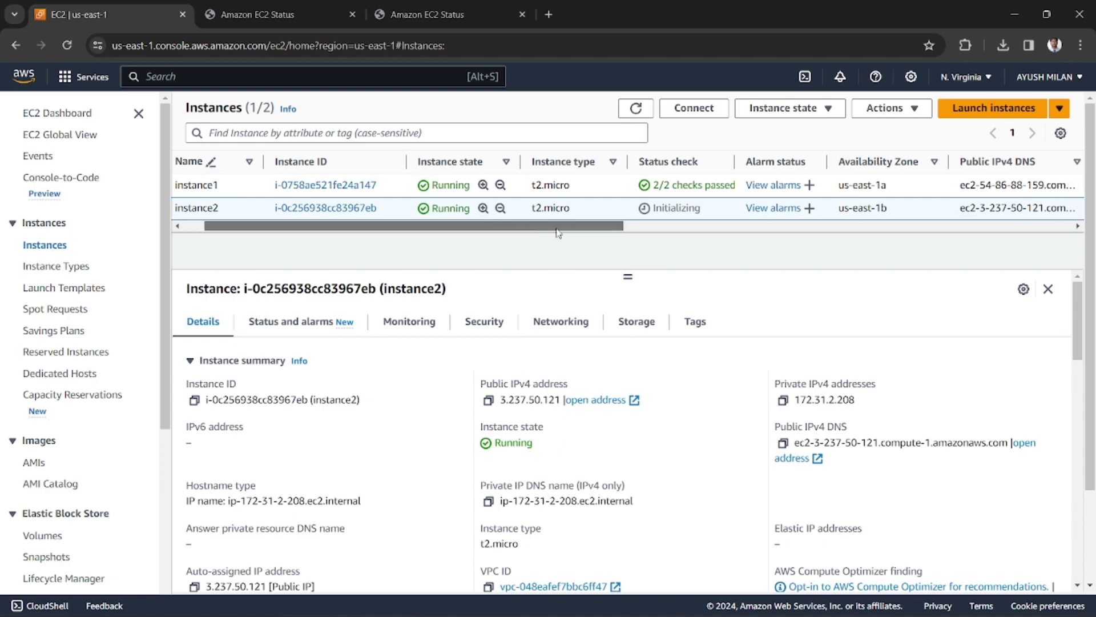